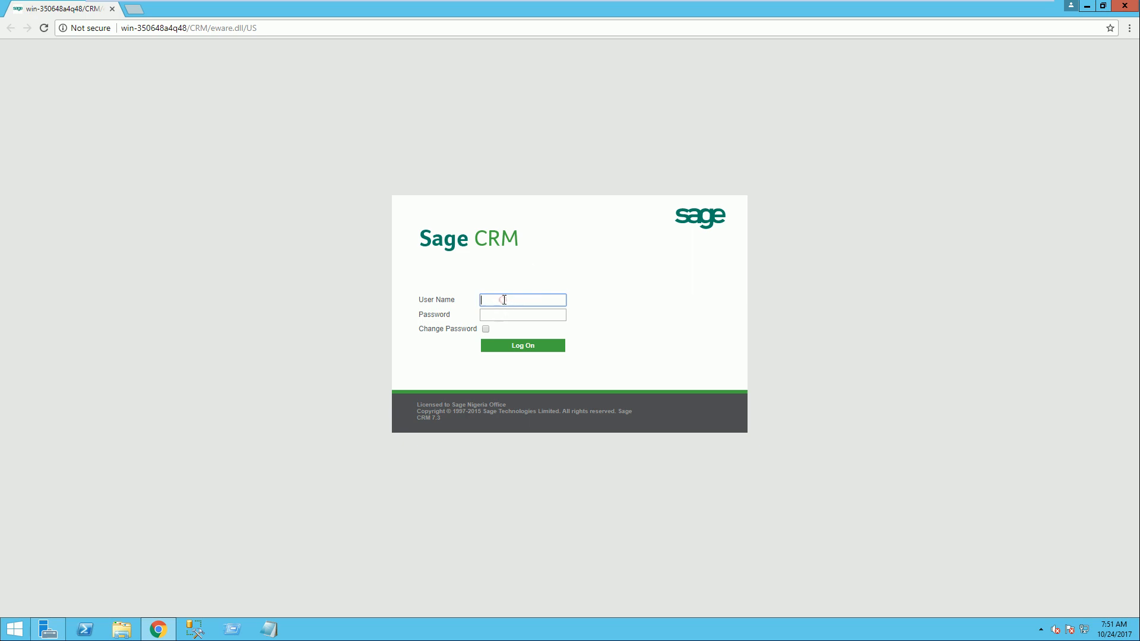
# Step: Log on with the user name admin
pyautogui.write('admin')
pyautogui.click(527, 345)
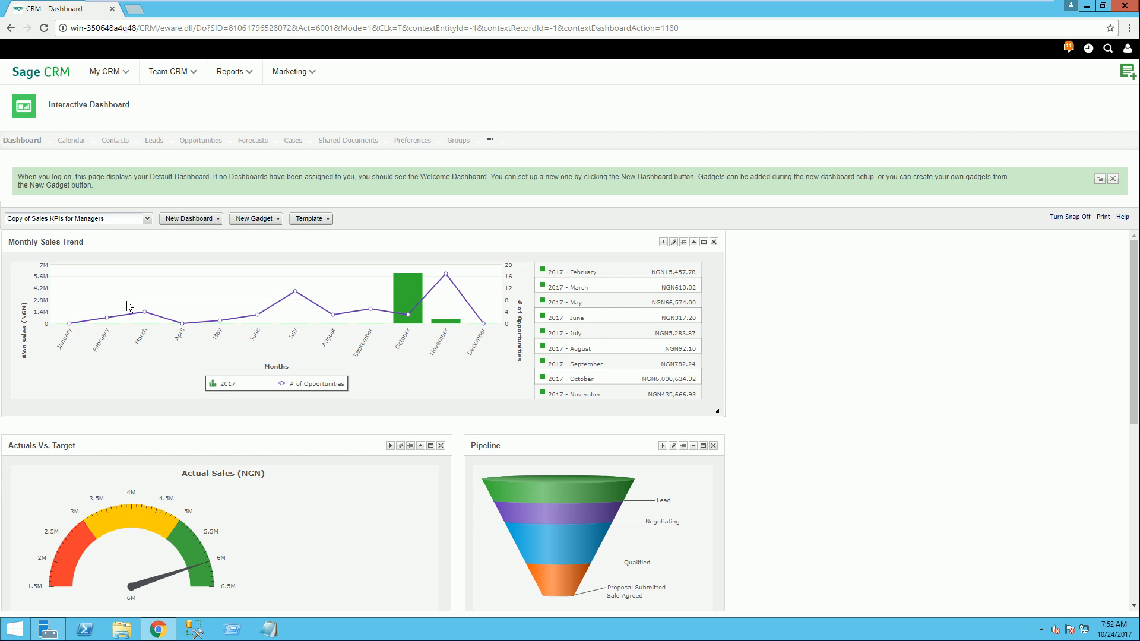
# Step: Examine the dashboard's sales trend, actuals versus target, pipeline, open activities, at-risk customers and won deals gadgets
pyautogui.moveTo(414, 314)
pyautogui.scroll(-1, 415, 357)
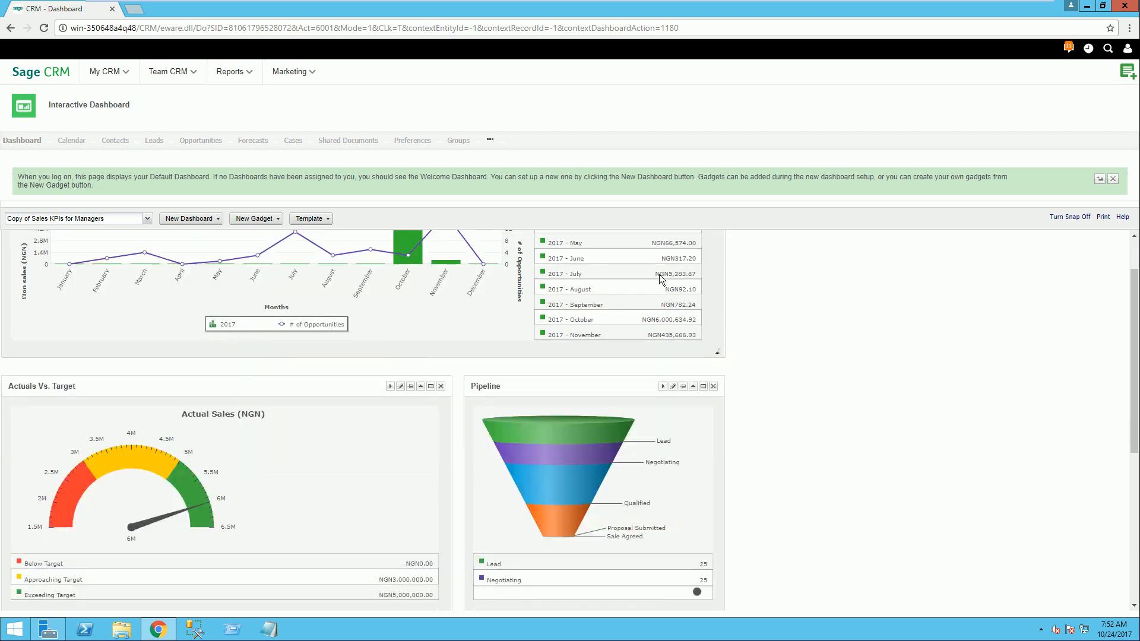
pyautogui.scroll(1, 663, 297)
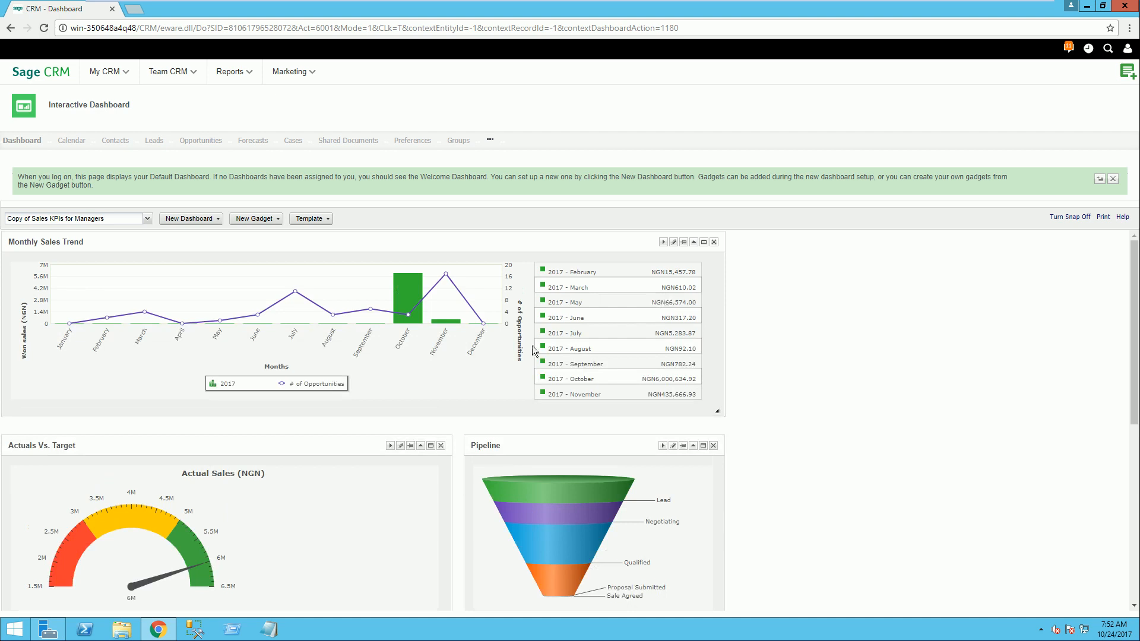
pyautogui.scroll(-3, 461, 353)
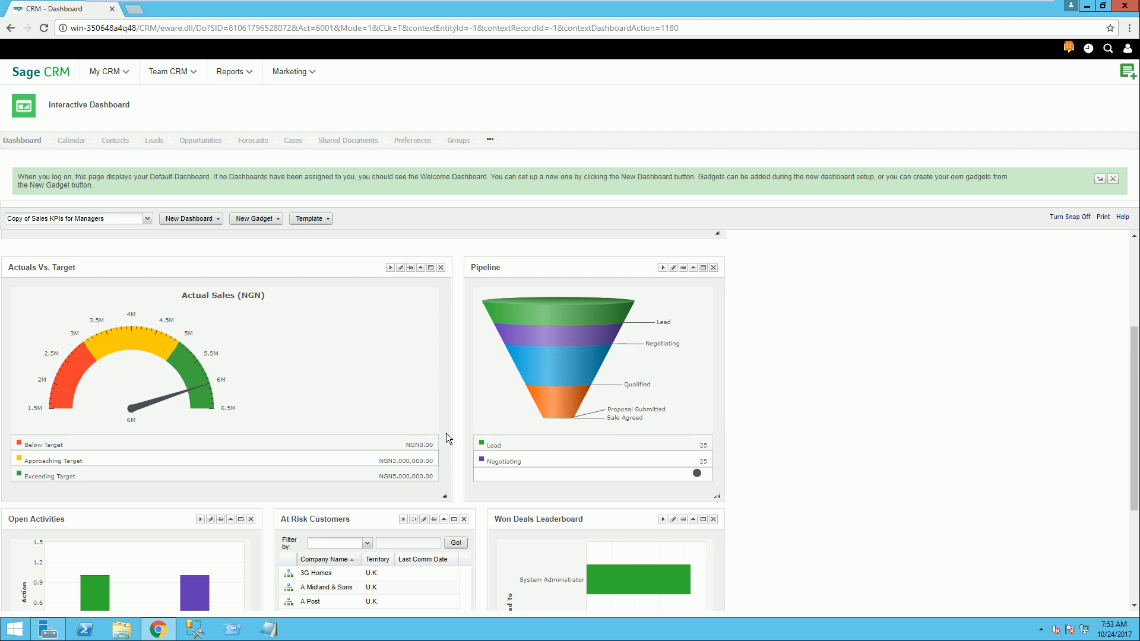
pyautogui.scroll(-3, 446, 431)
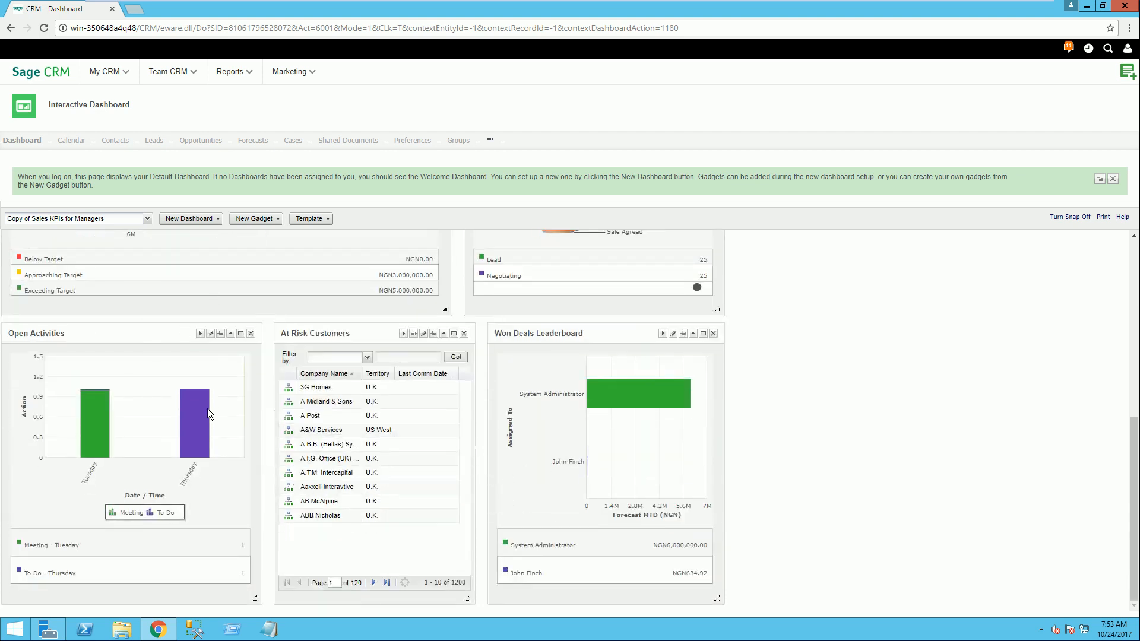
pyautogui.moveTo(645, 408)
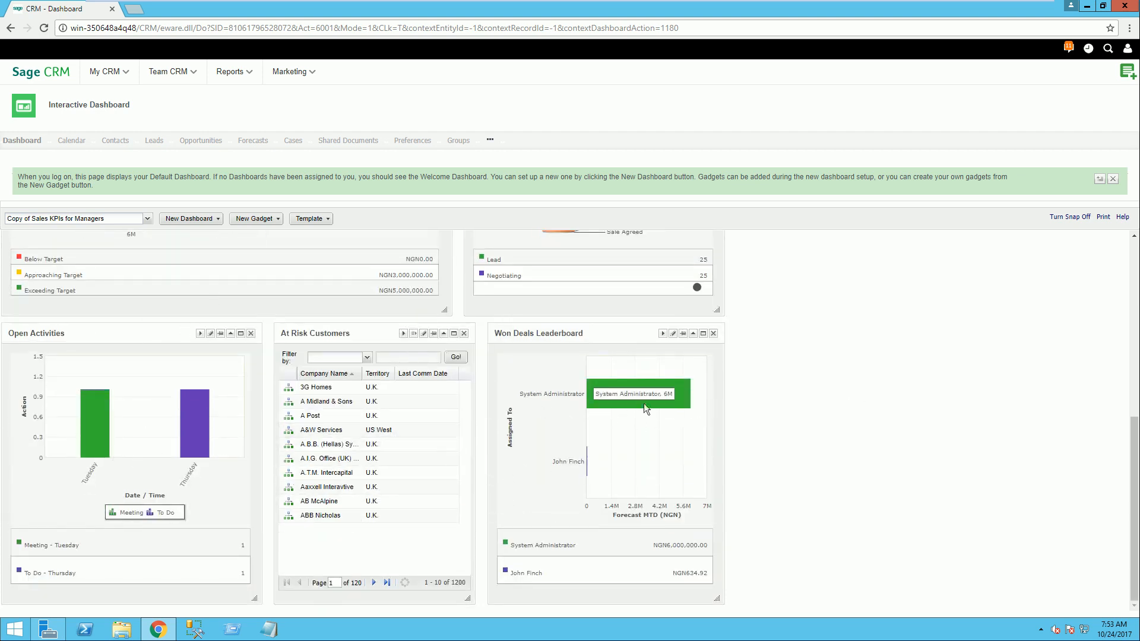
pyautogui.scroll(3, 460, 373)
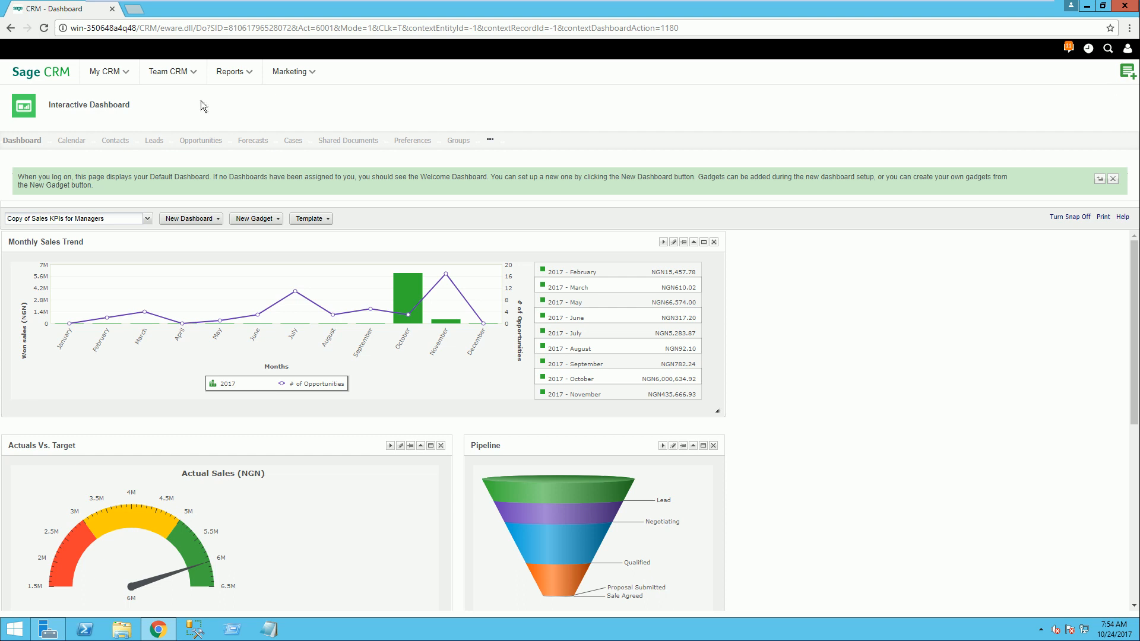
# Step: View the leads in My CRM and the Operations team's leads in Team CRM
pyautogui.moveTo(135, 77)
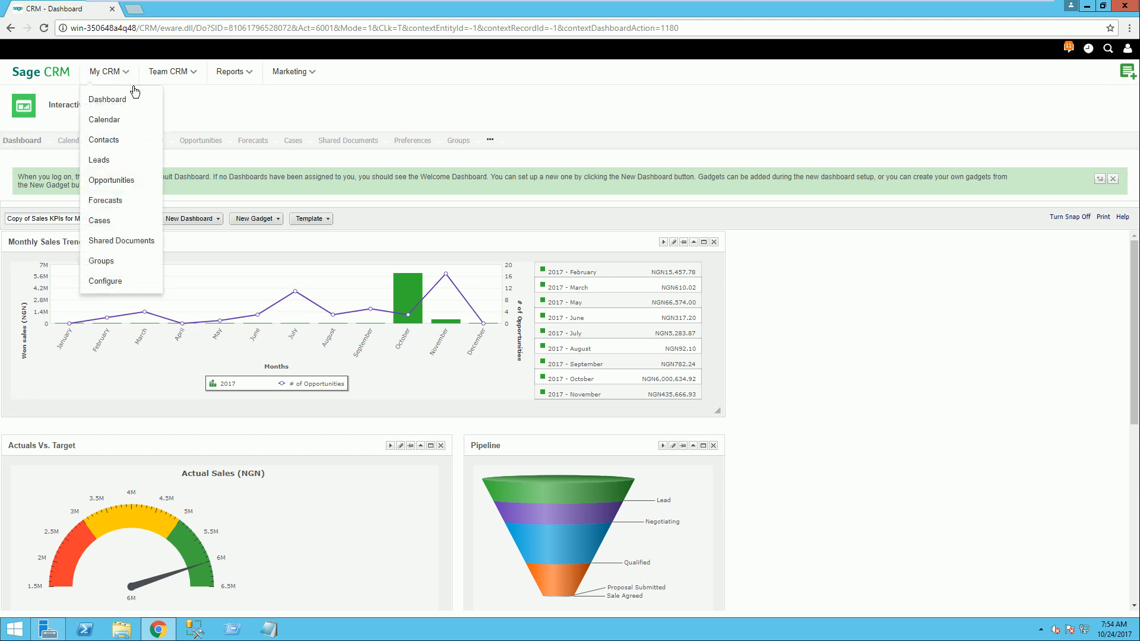
pyautogui.click(107, 165)
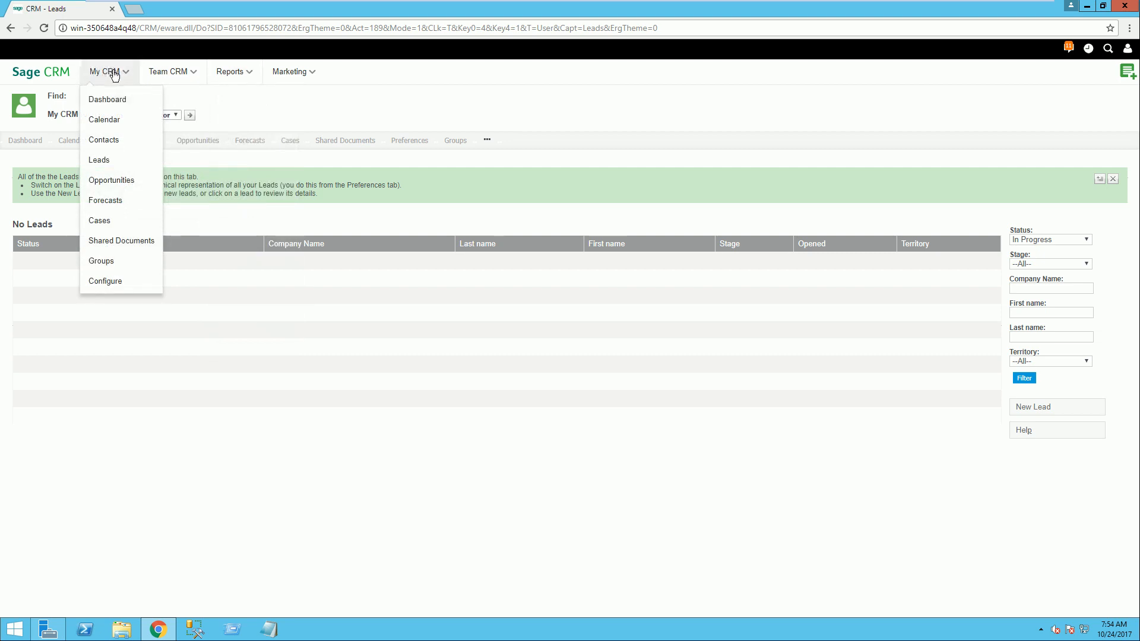
pyautogui.moveTo(185, 77)
pyautogui.click(115, 170)
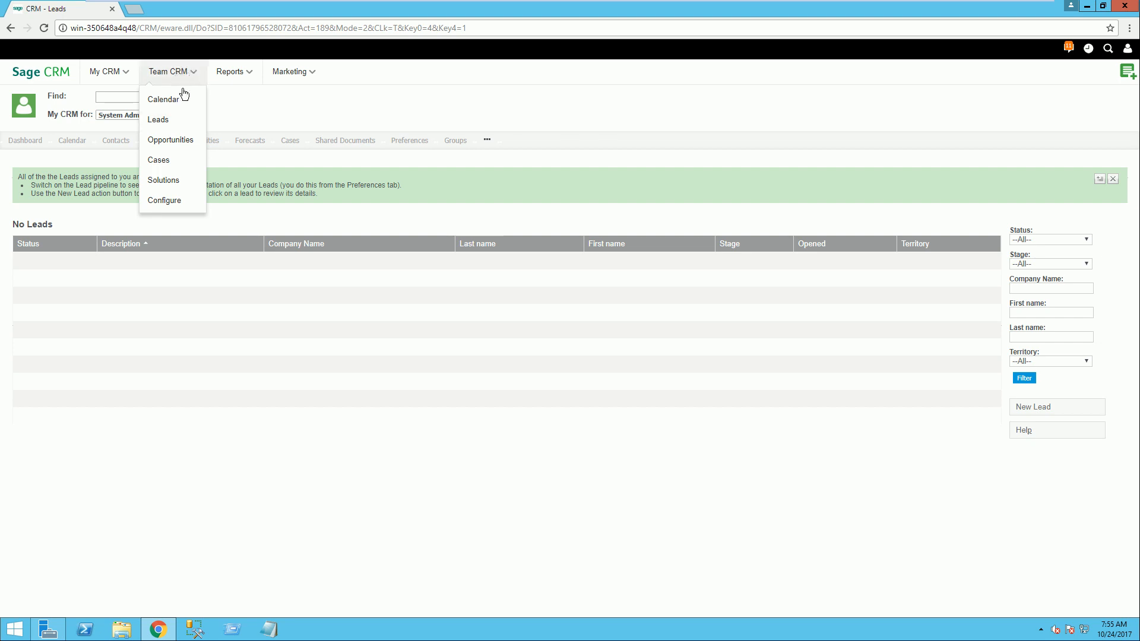
pyautogui.click(170, 126)
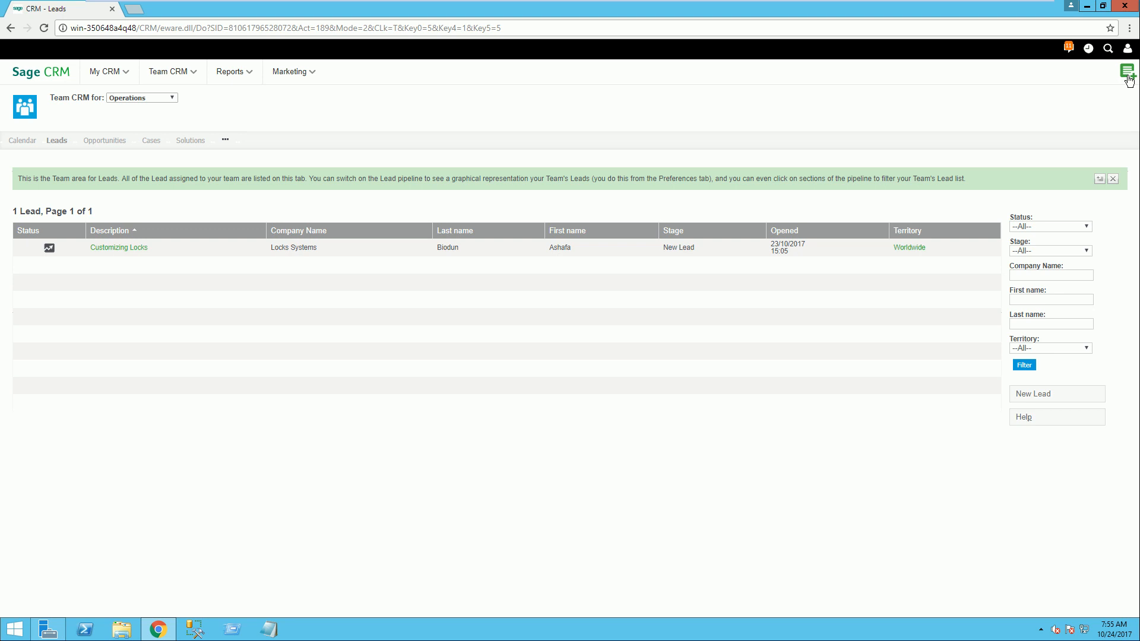
# Step: Start a new lead with the company name Computers Limited and copy that name for reuse
pyautogui.moveTo(1128, 80)
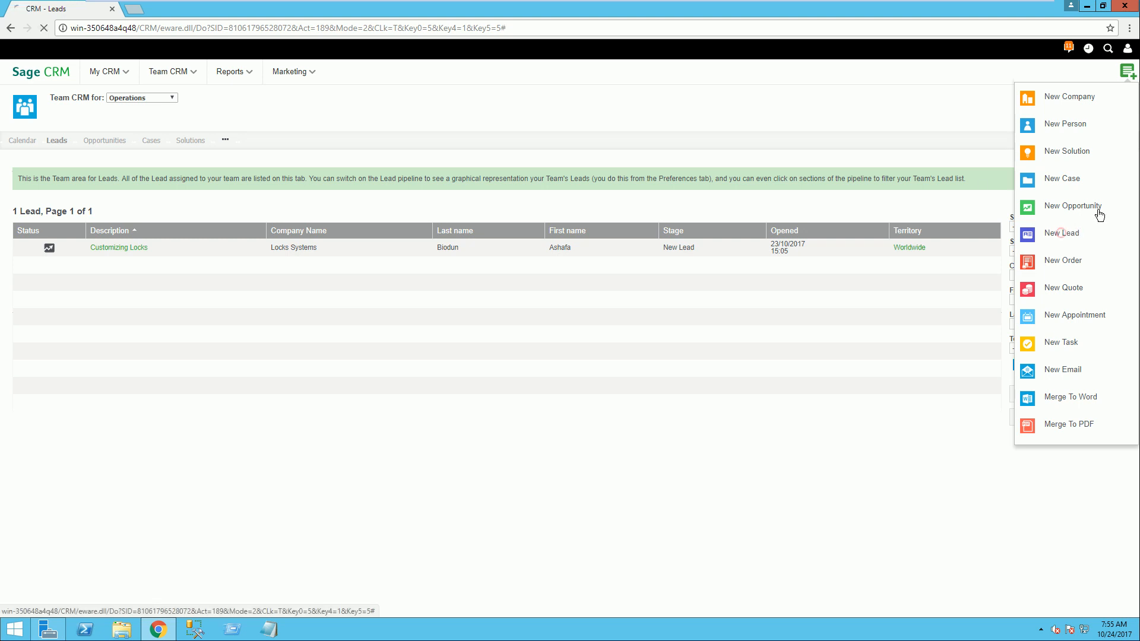
pyautogui.click(1061, 232)
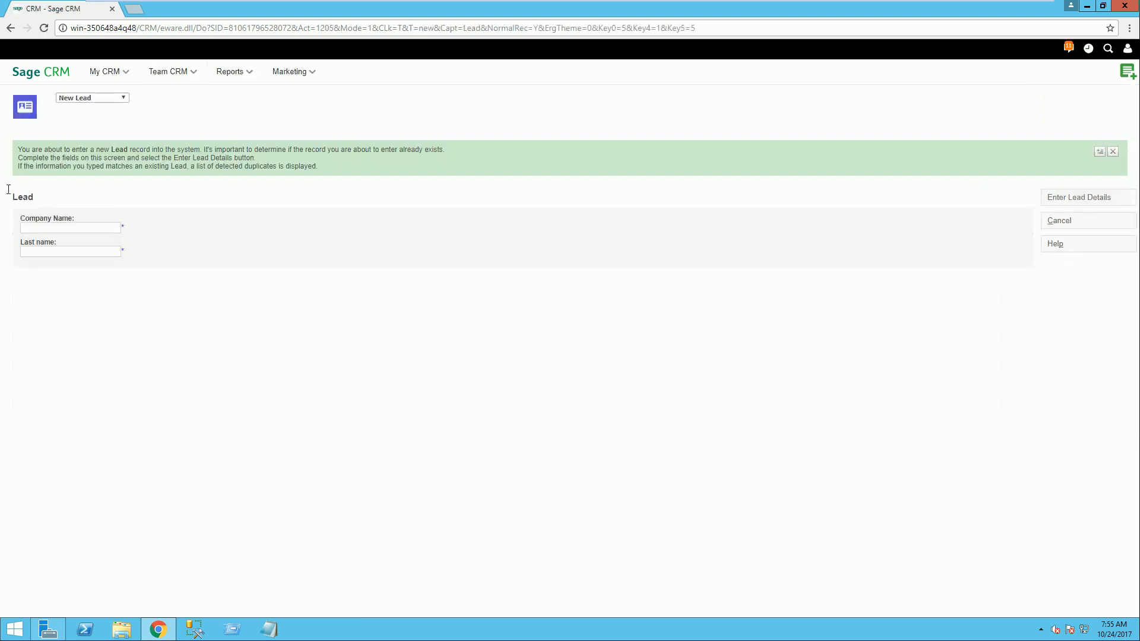
pyautogui.click(60, 229)
pyautogui.write('Compueter')
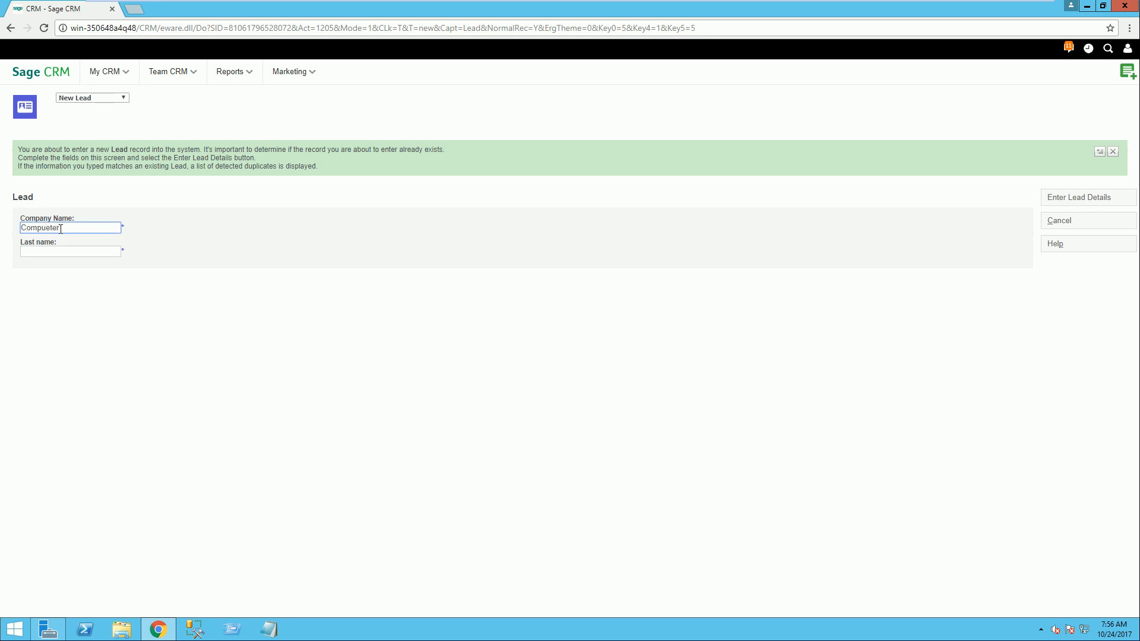
pyautogui.press('BackSpace')
pyautogui.press('BackSpace')
pyautogui.press('BackSpace')
pyautogui.write('ters Limited')
pyautogui.moveTo(97, 229); pyautogui.dragTo(6, 265)
pyautogui.hotkey('ctrl', 'c')
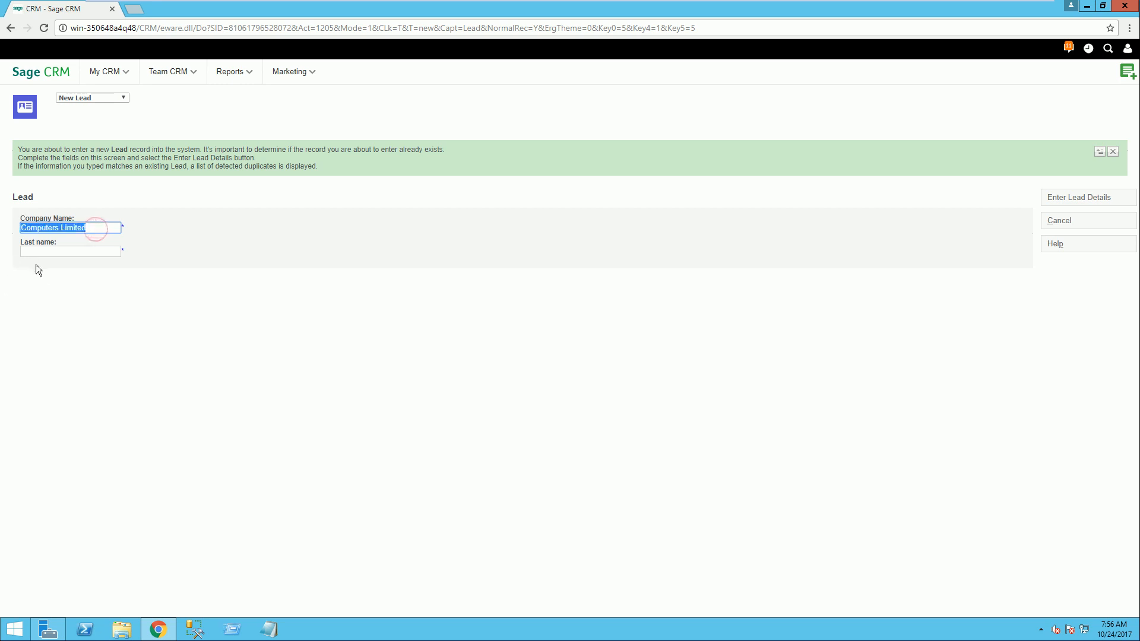
# Step: Enter the contact's last name and proceed to the lead's detail form
pyautogui.click(66, 255)
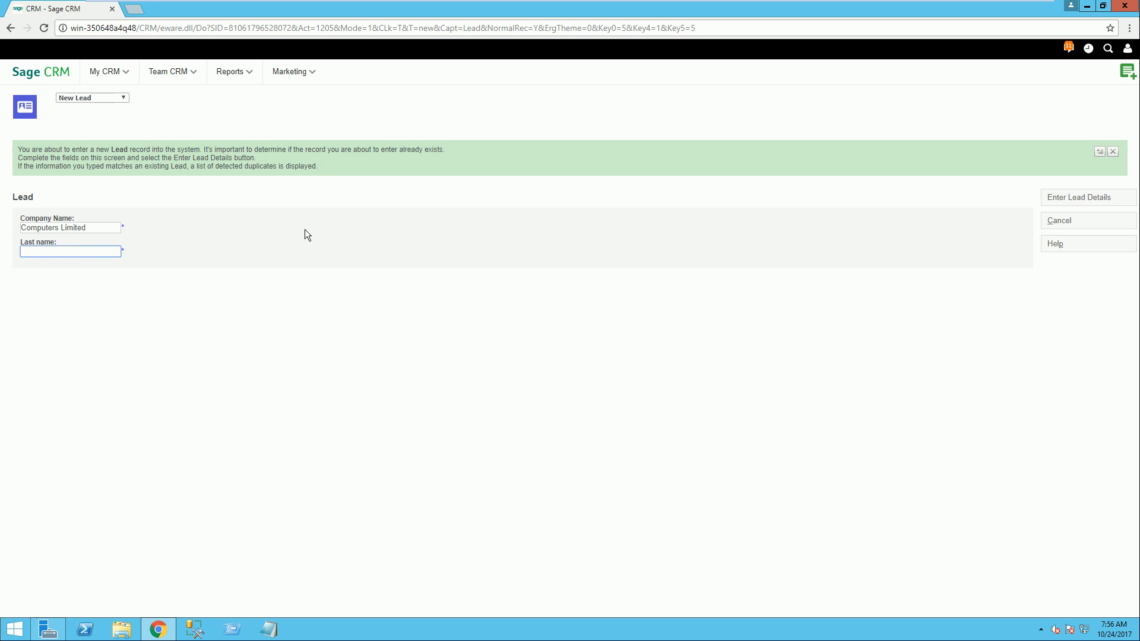
pyautogui.write('Chijioke')
pyautogui.click(472, 247)
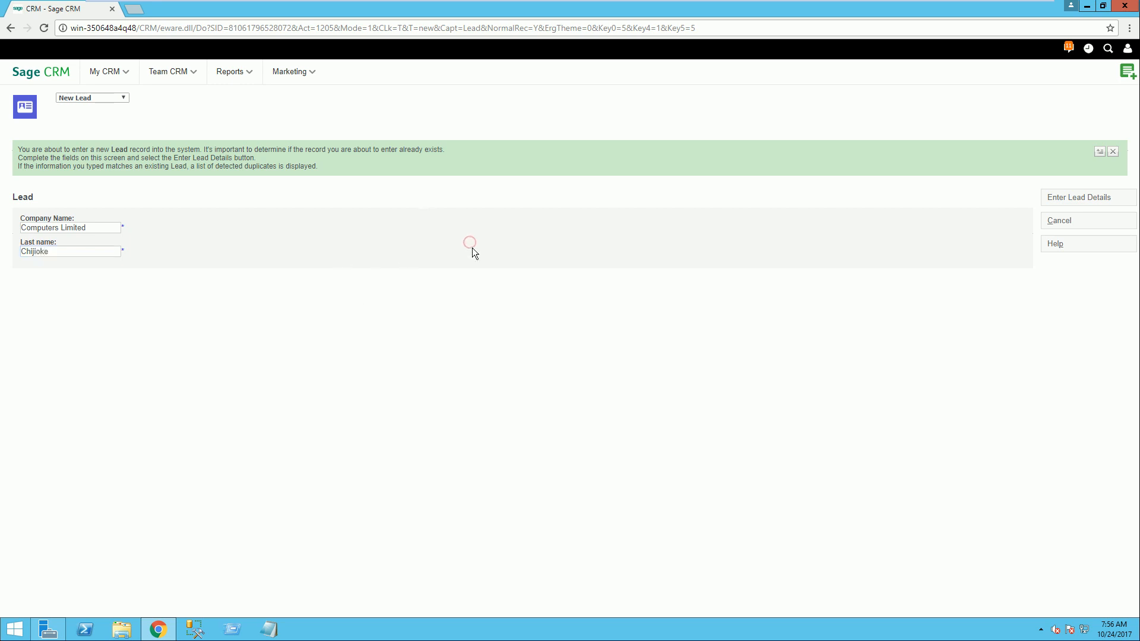
pyautogui.click(1075, 200)
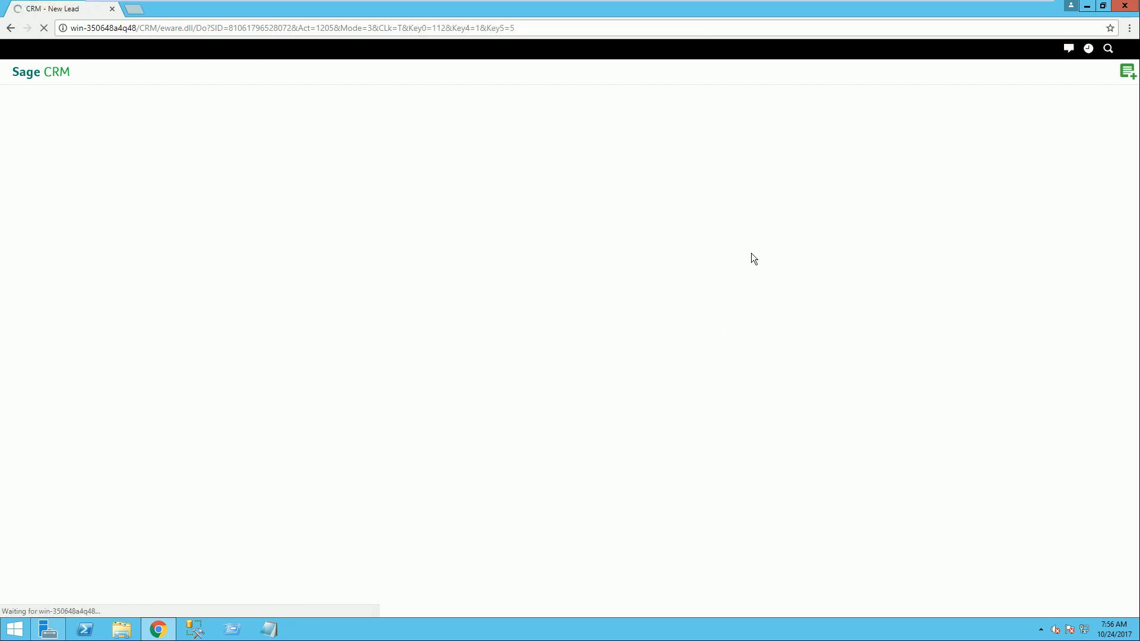
# Step: Fill in both the lead's description and its details with the copied text Computers Limited
pyautogui.click(52, 215)
pyautogui.write('Cus')
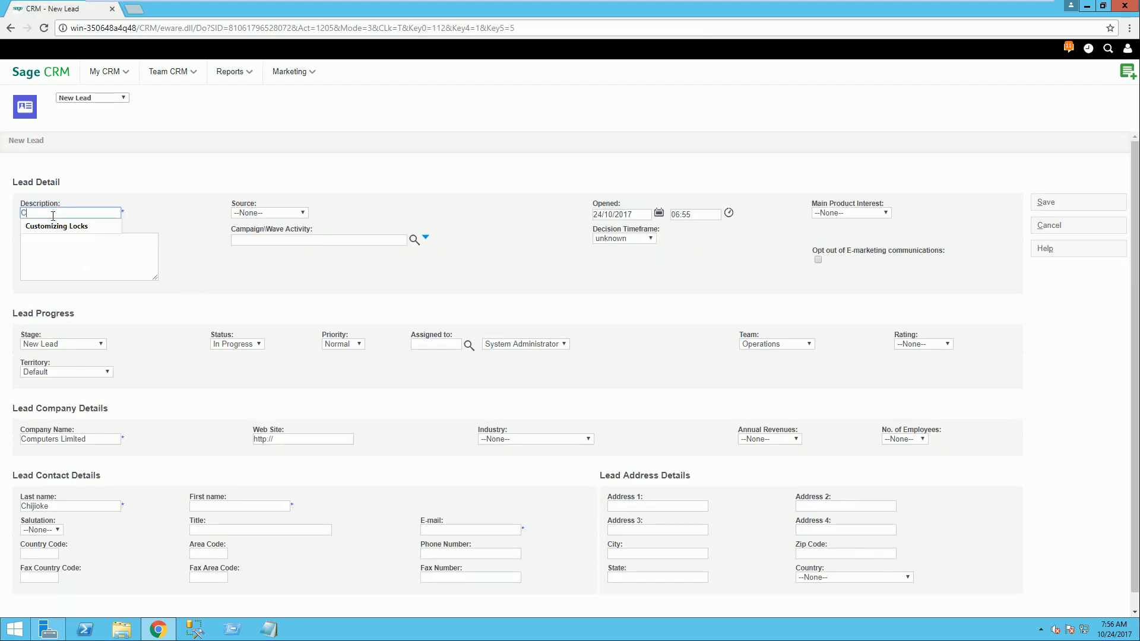
pyautogui.press('BackSpace')
pyautogui.press('BackSpace')
pyautogui.press('BackSpace')
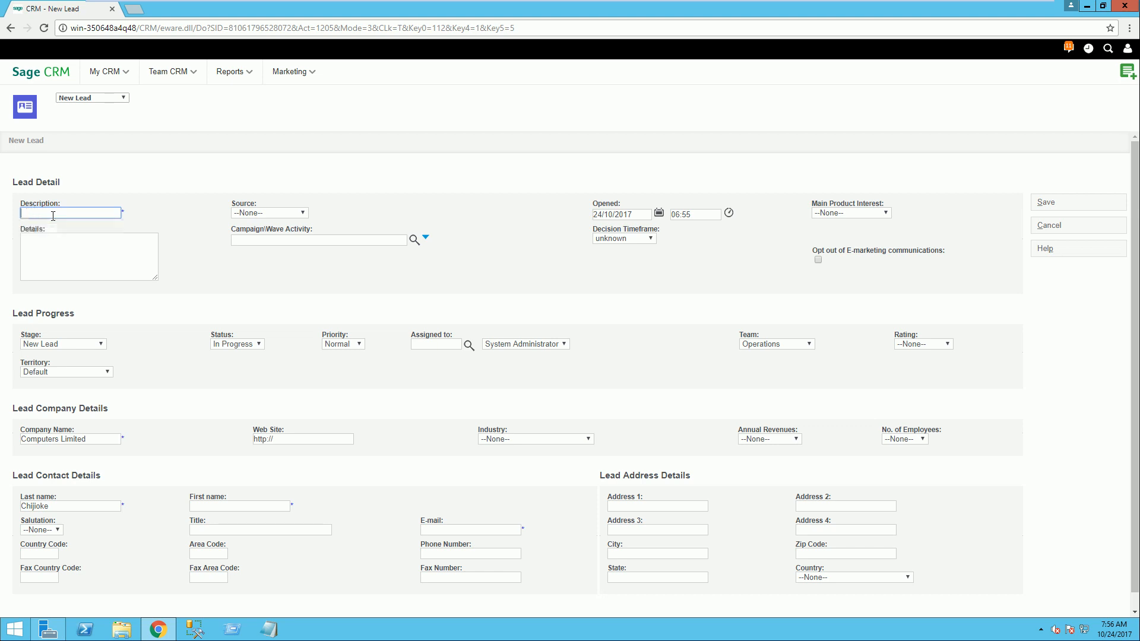
pyautogui.hotkey('ctrl', 'v')
pyautogui.click(73, 243)
pyautogui.write('v')
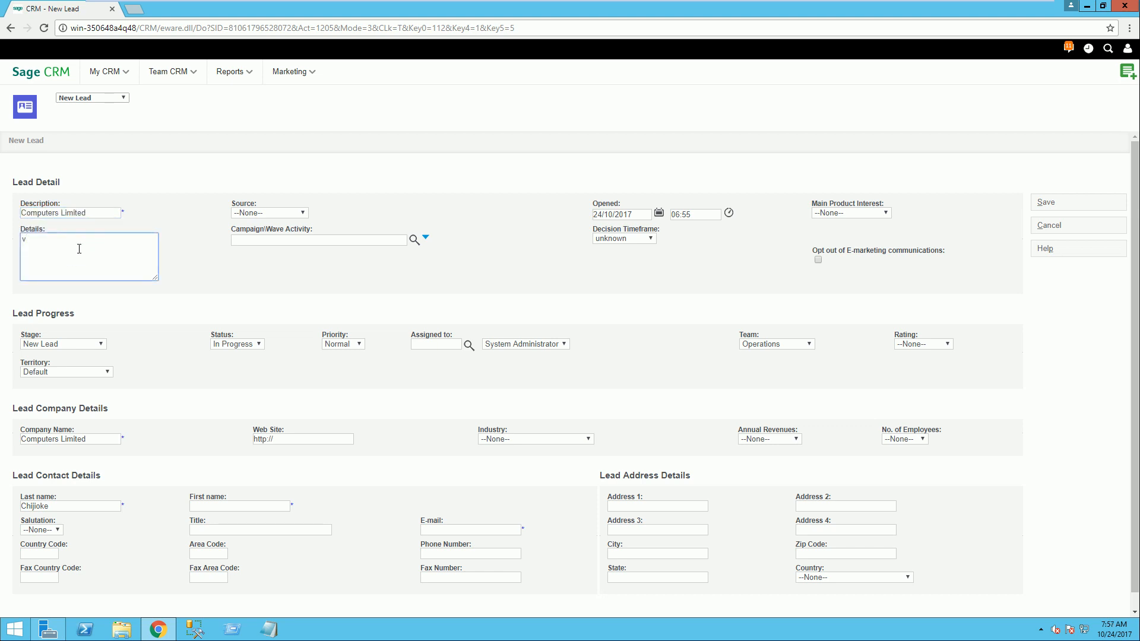
pyautogui.hotkey('ctrl', 'v')
# Step: Set the lead's source to Phone and its campaign wave activity to TimeNExpense Marketing Campaign\Advertising
pyautogui.click(298, 213)
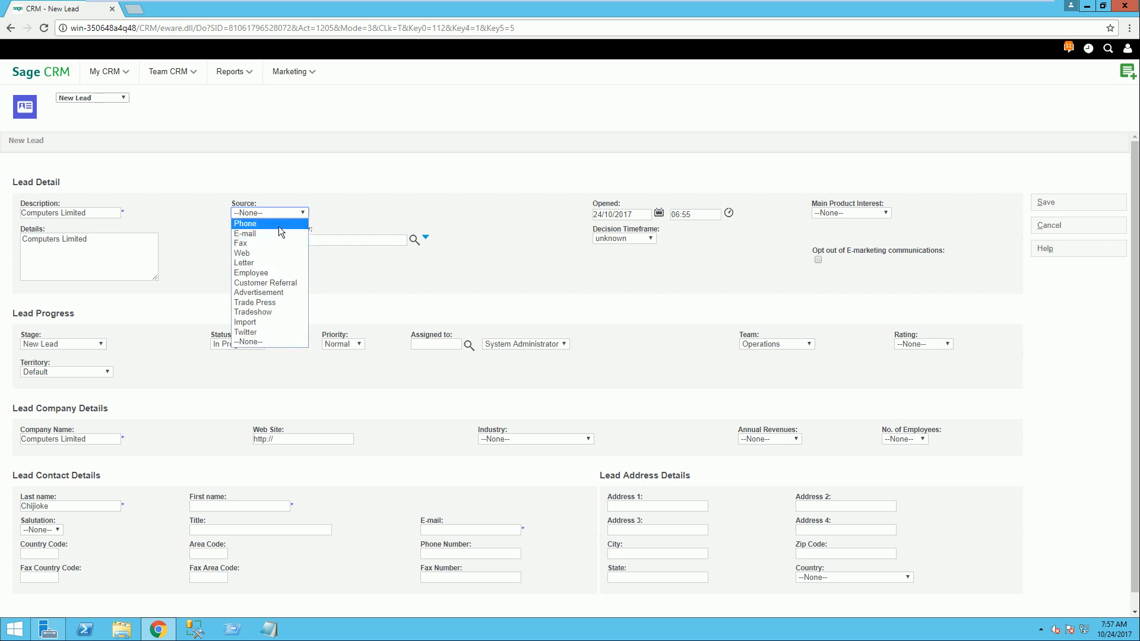
pyautogui.click(279, 226)
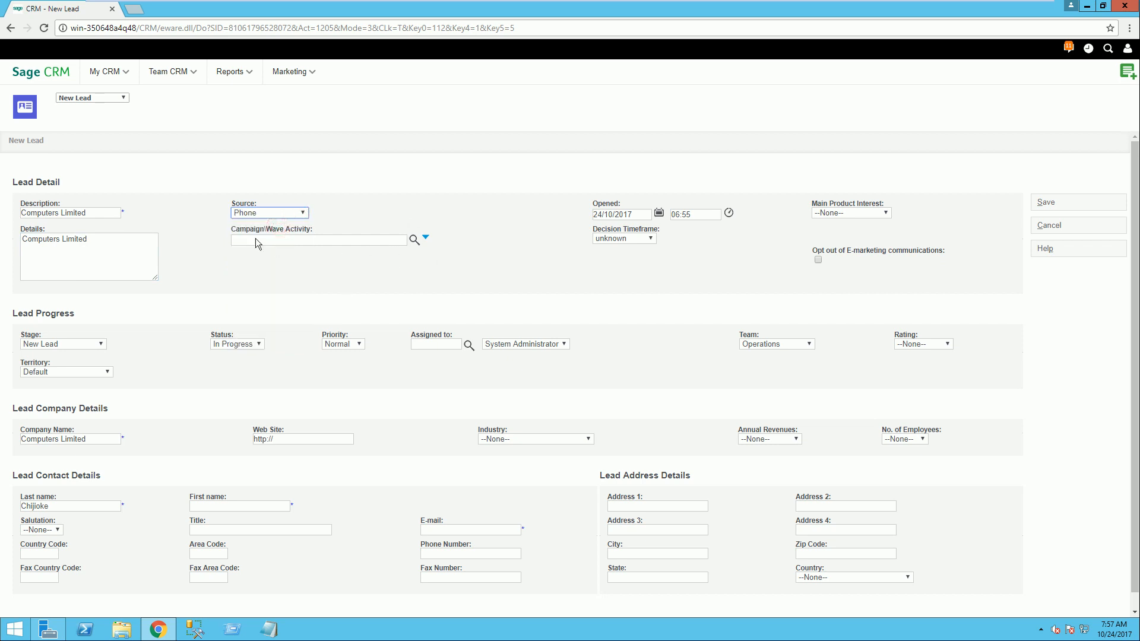
pyautogui.click(302, 213)
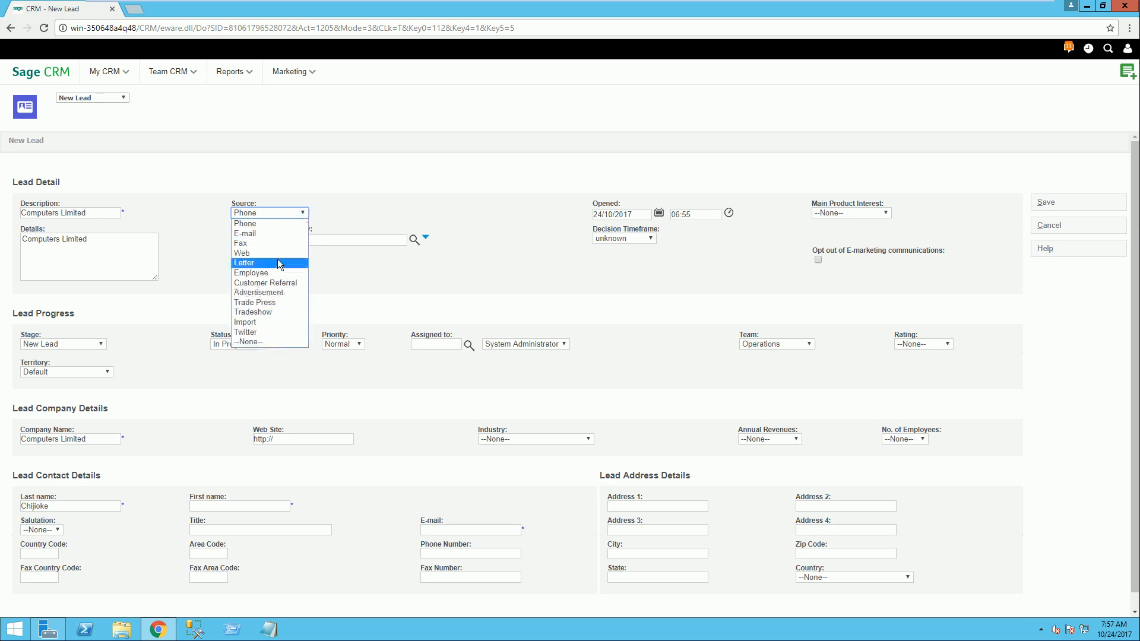
pyautogui.click(422, 215)
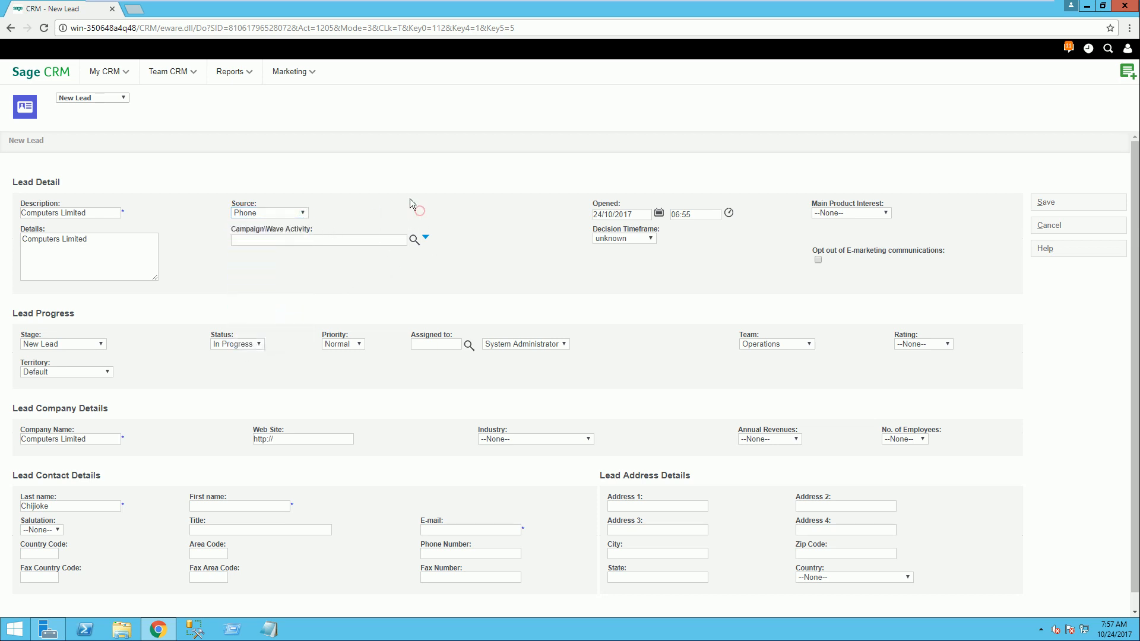
pyautogui.click(413, 240)
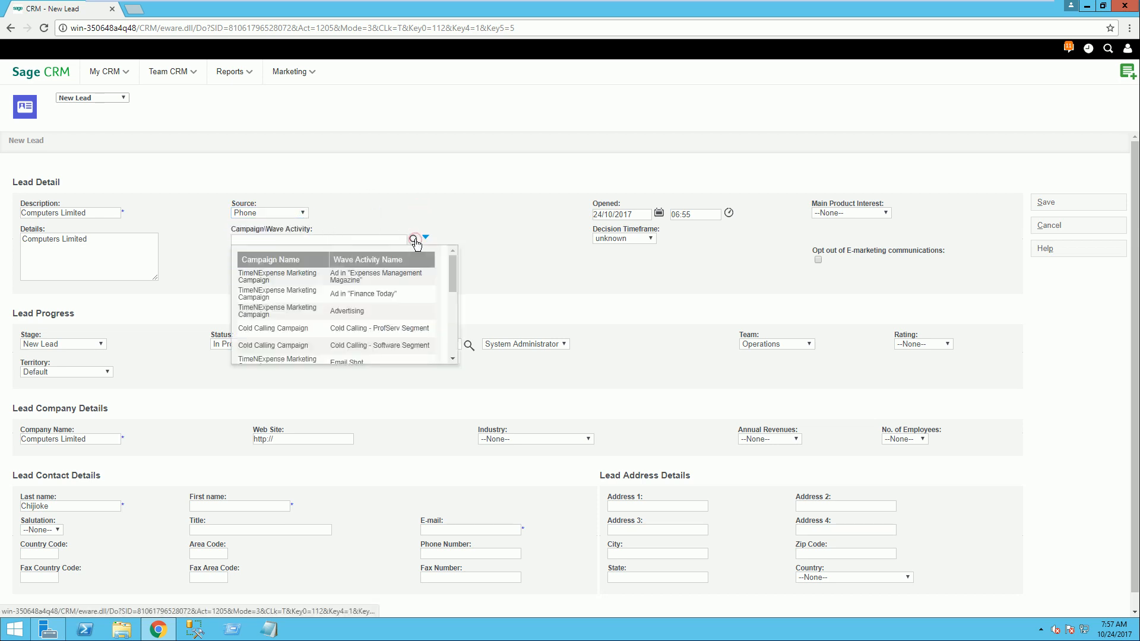
pyautogui.click(275, 318)
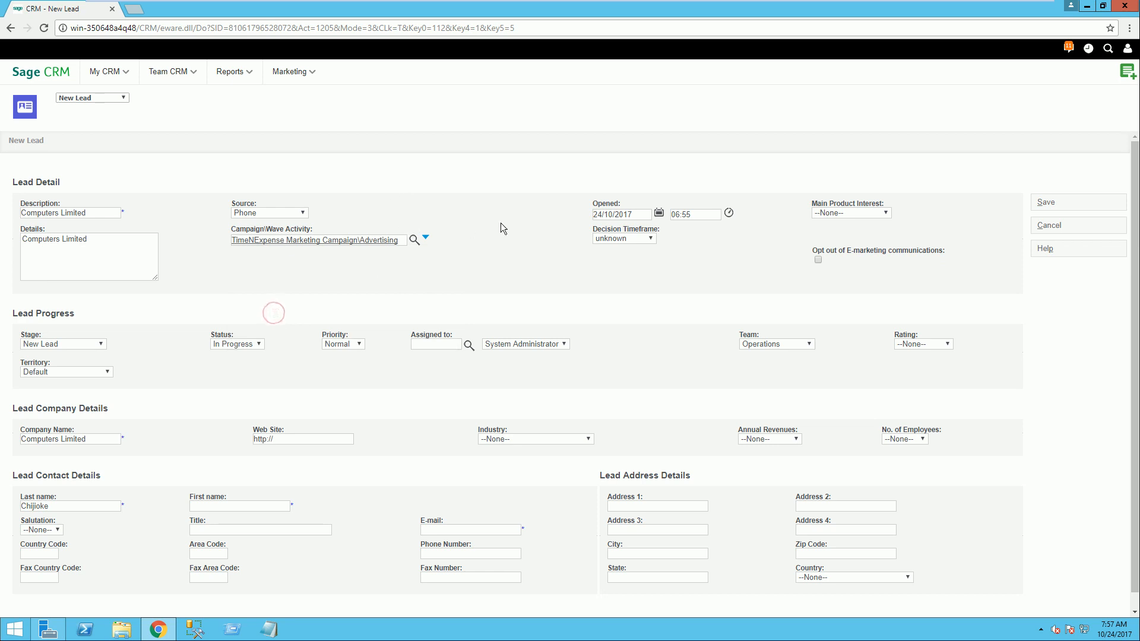
pyautogui.click(509, 262)
pyautogui.click(759, 269)
# Step: Set the decision timeframe to within 1 month and look over the main product interest options
pyautogui.click(649, 241)
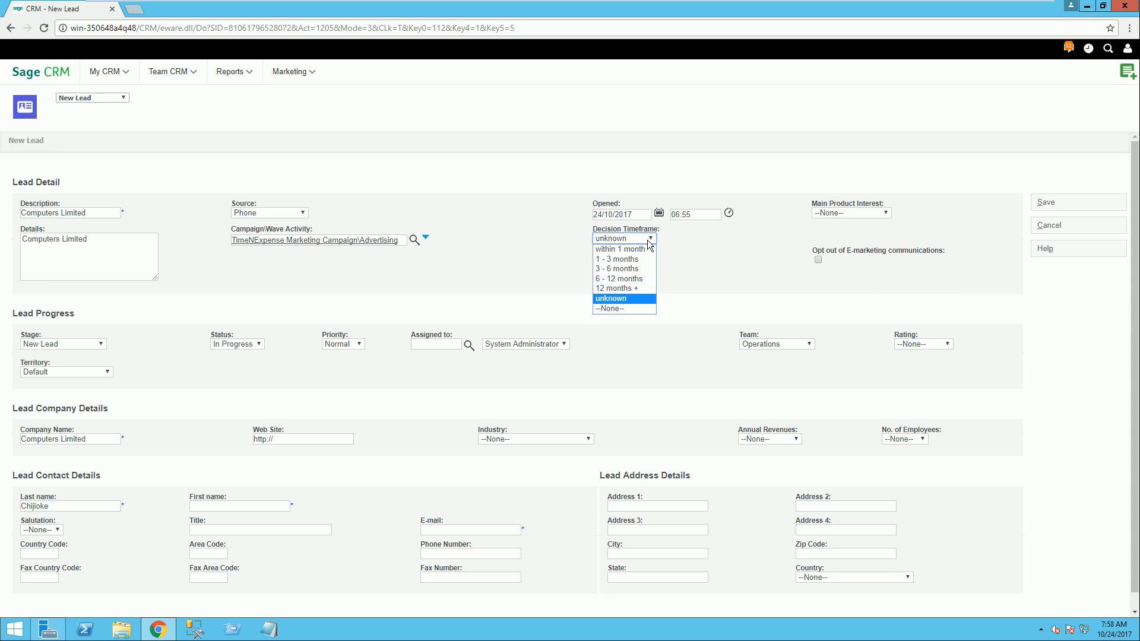
pyautogui.click(611, 248)
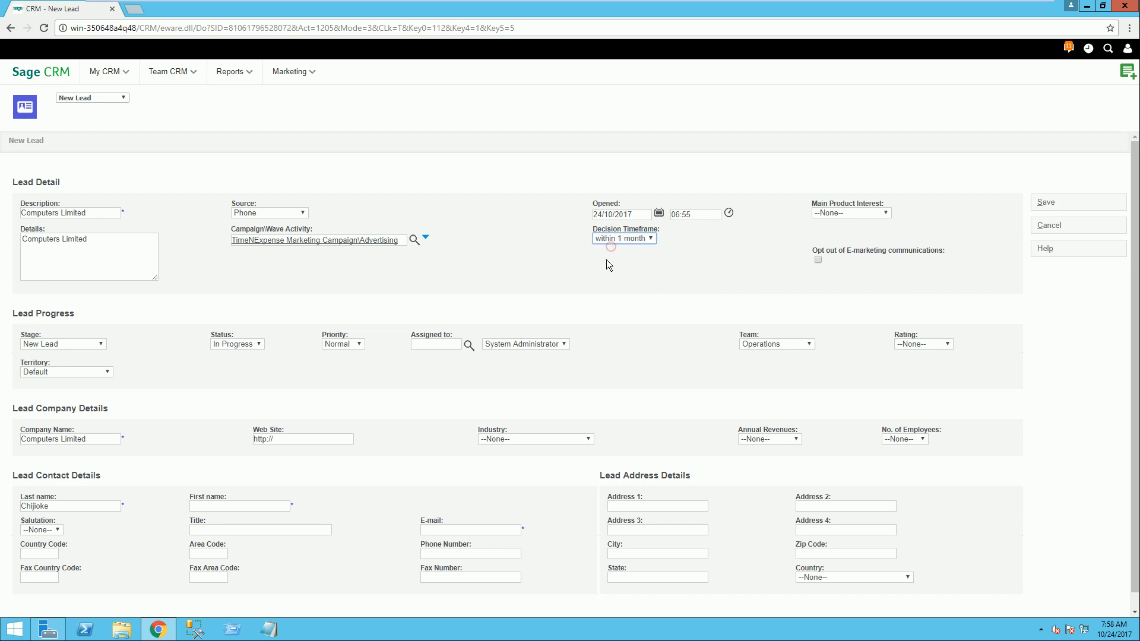
pyautogui.click(868, 214)
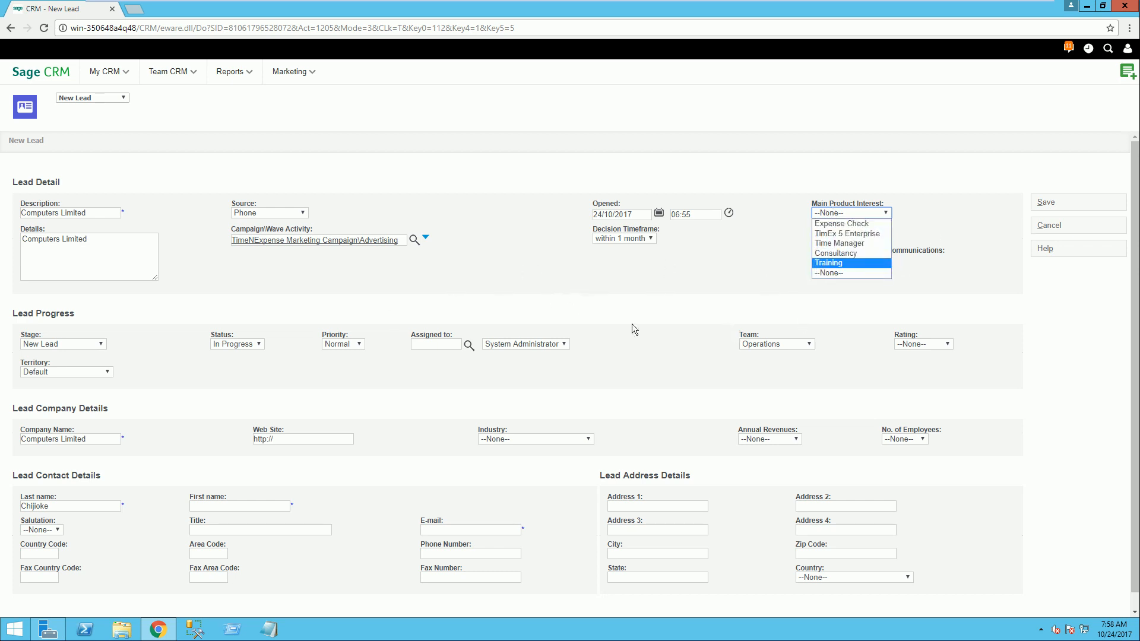
pyautogui.click(642, 284)
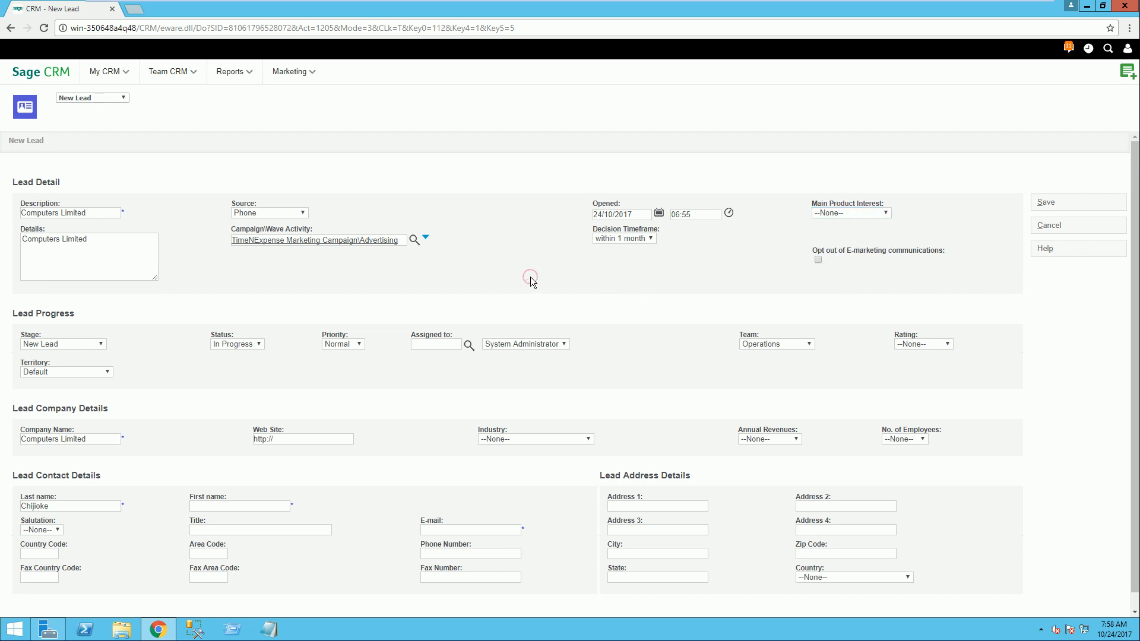
# Step: Look over the stage options available for the lead's progress
pyautogui.scroll(-1, 530, 280)
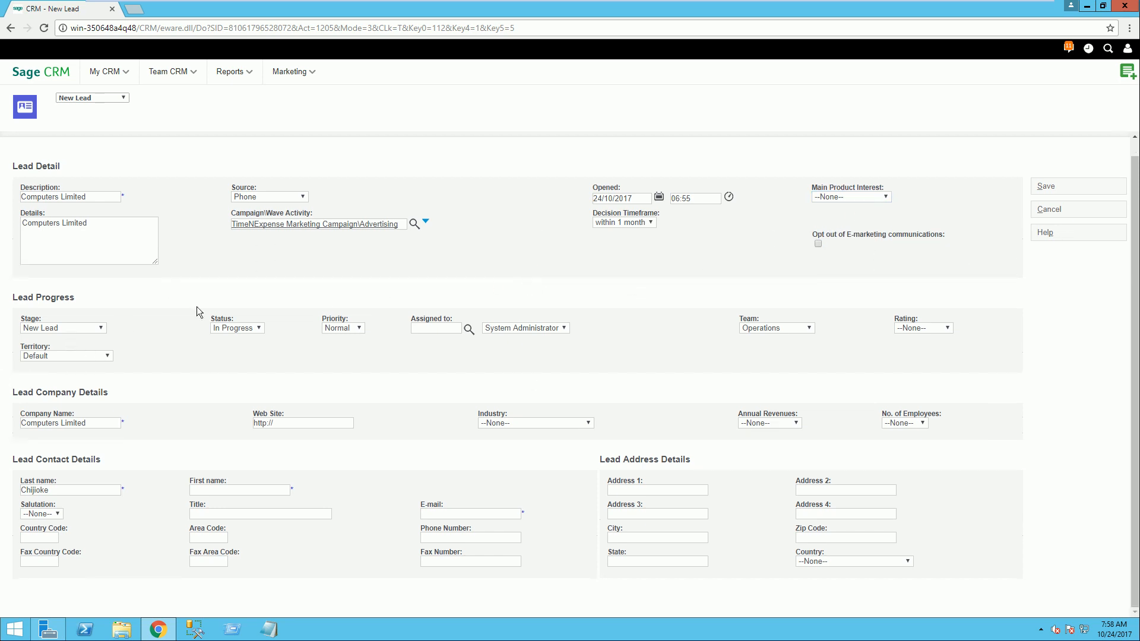
pyautogui.click(99, 330)
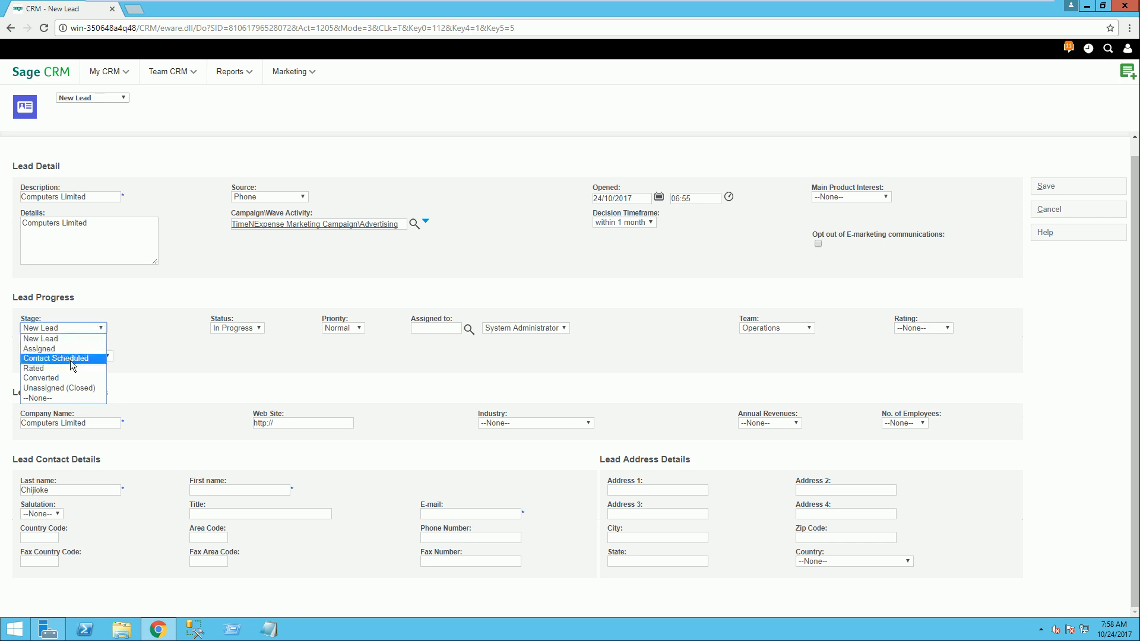
pyautogui.click(173, 301)
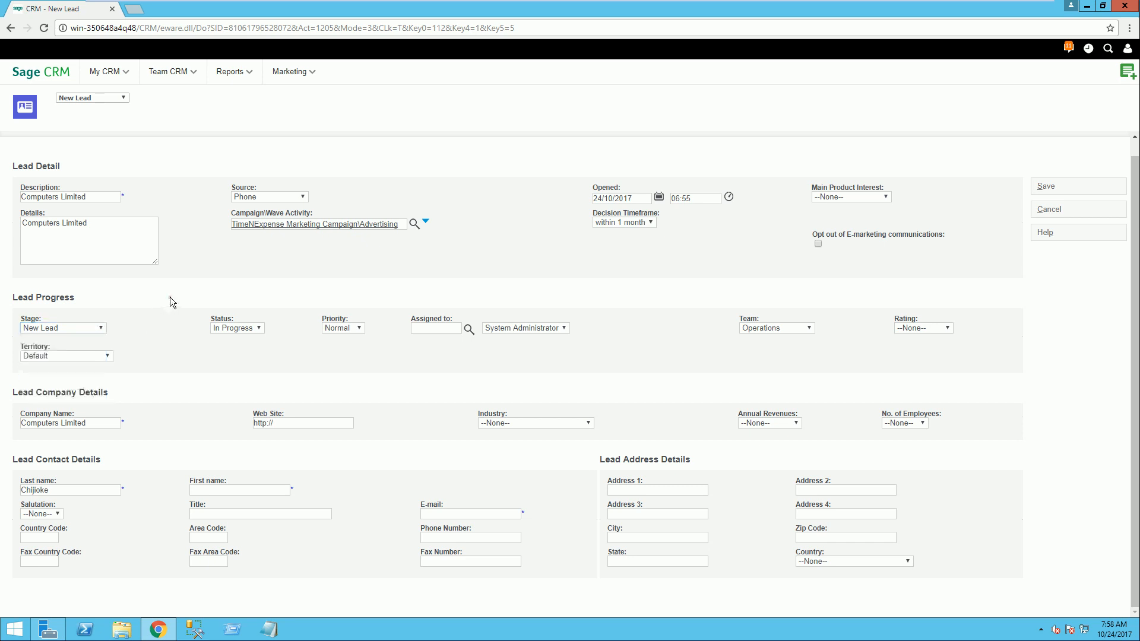
pyautogui.click(99, 332)
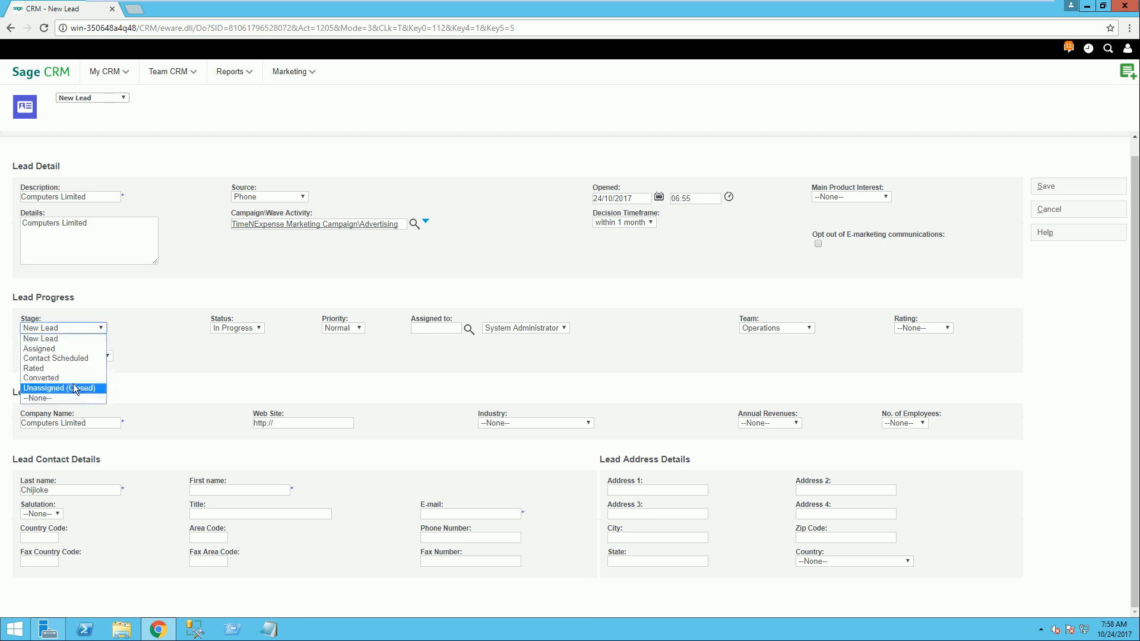
pyautogui.click(186, 298)
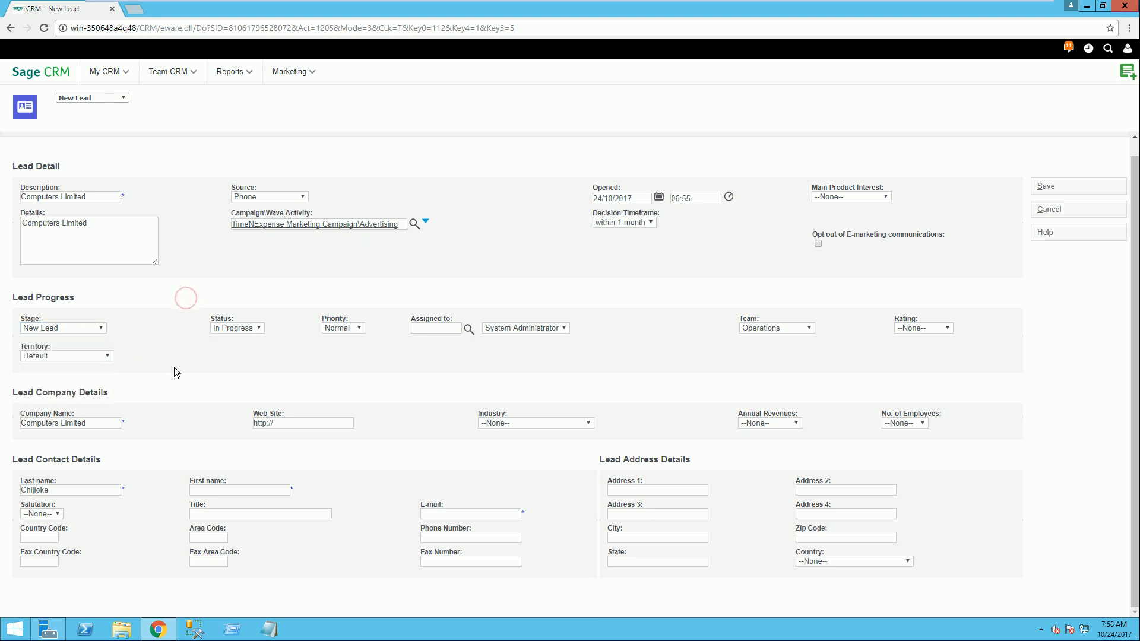
# Step: Set the lead company's industry to Computers - Hardware and the lead's rating to A
pyautogui.click(589, 424)
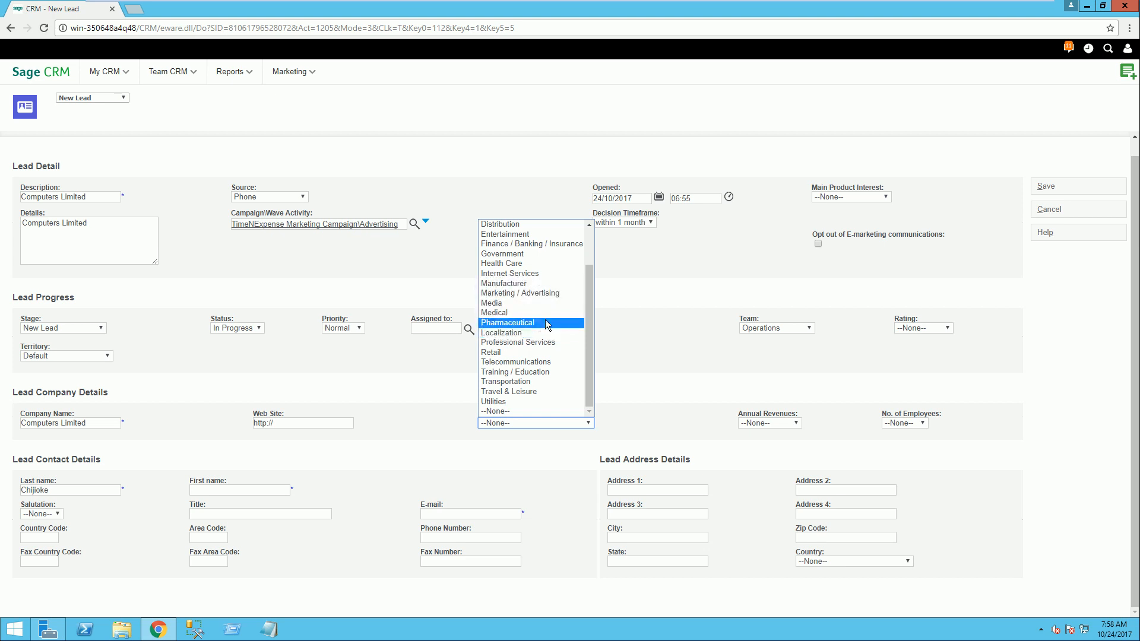
pyautogui.scroll(2, 547, 325)
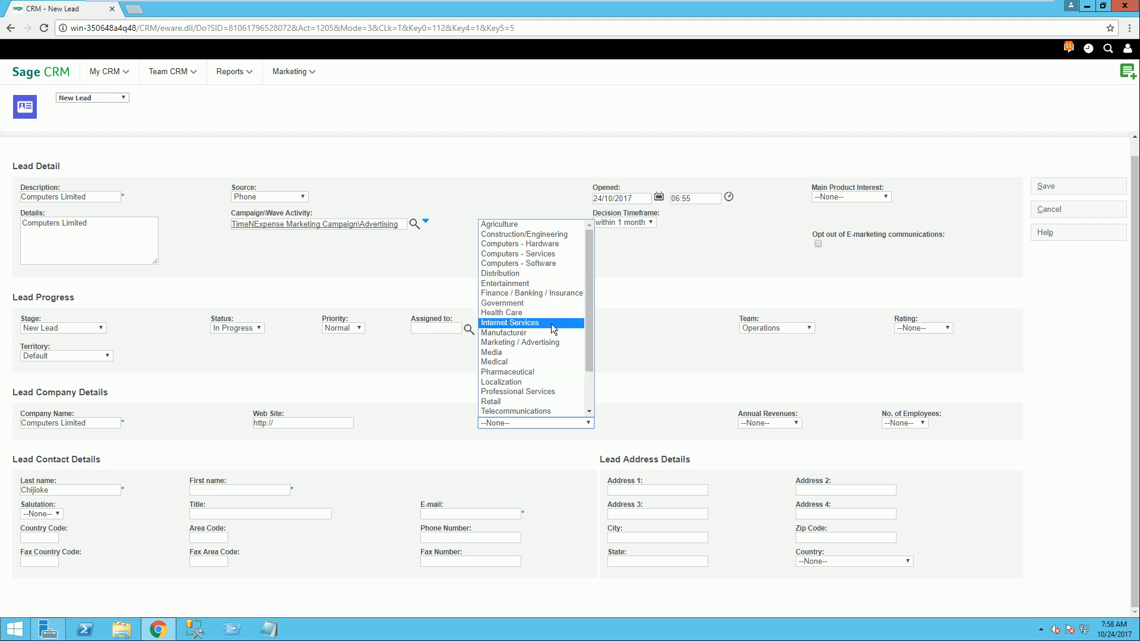
pyautogui.click(510, 244)
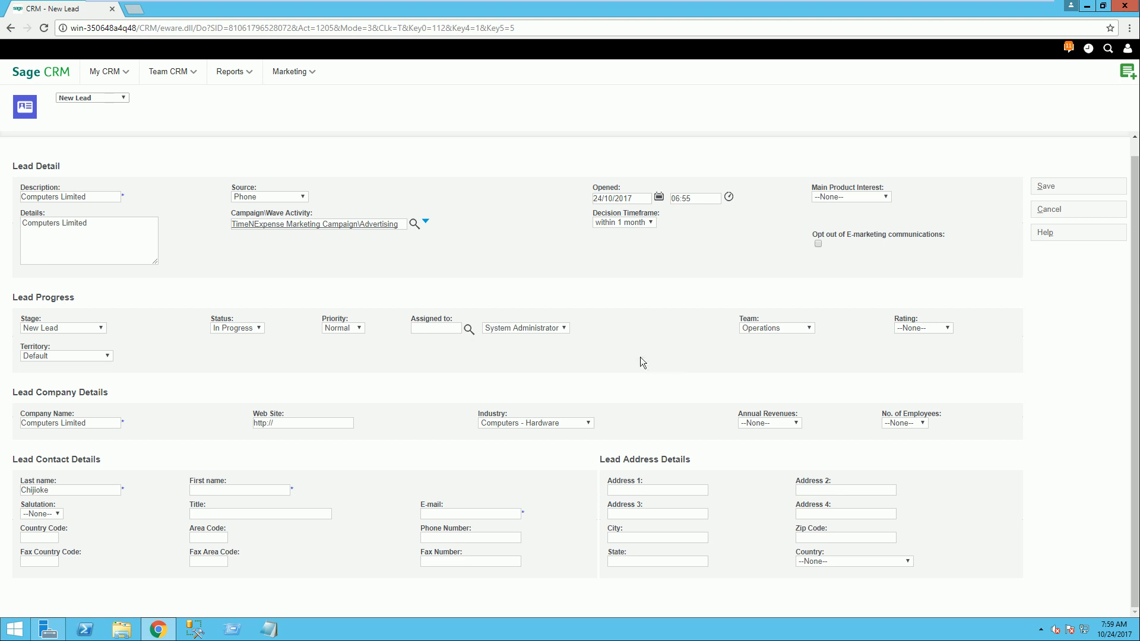
pyautogui.click(946, 328)
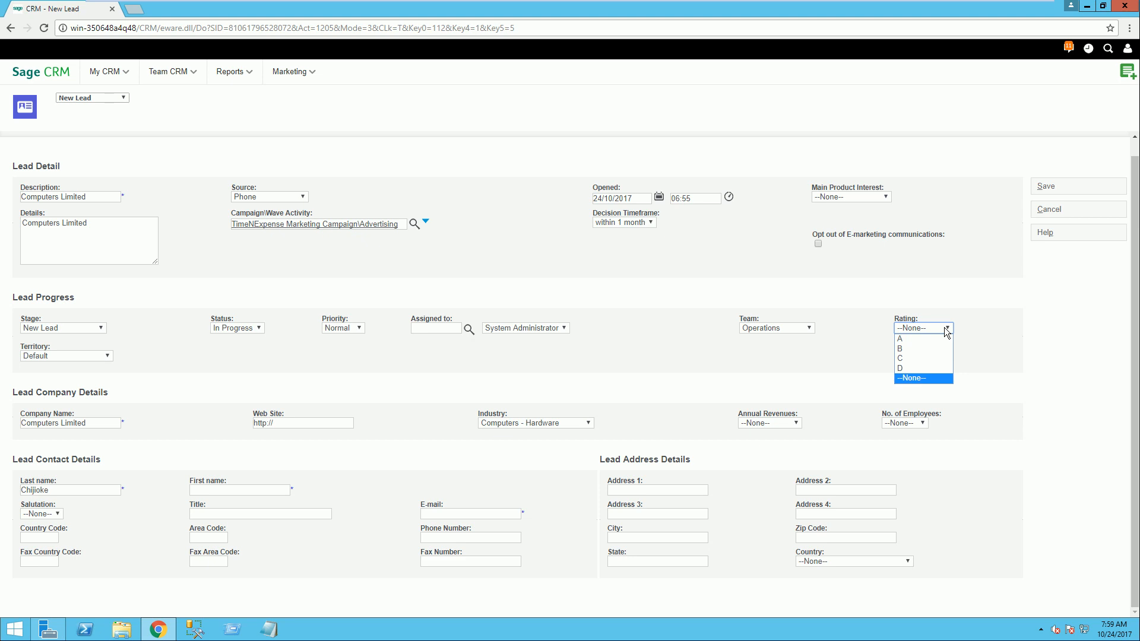
pyautogui.click(913, 337)
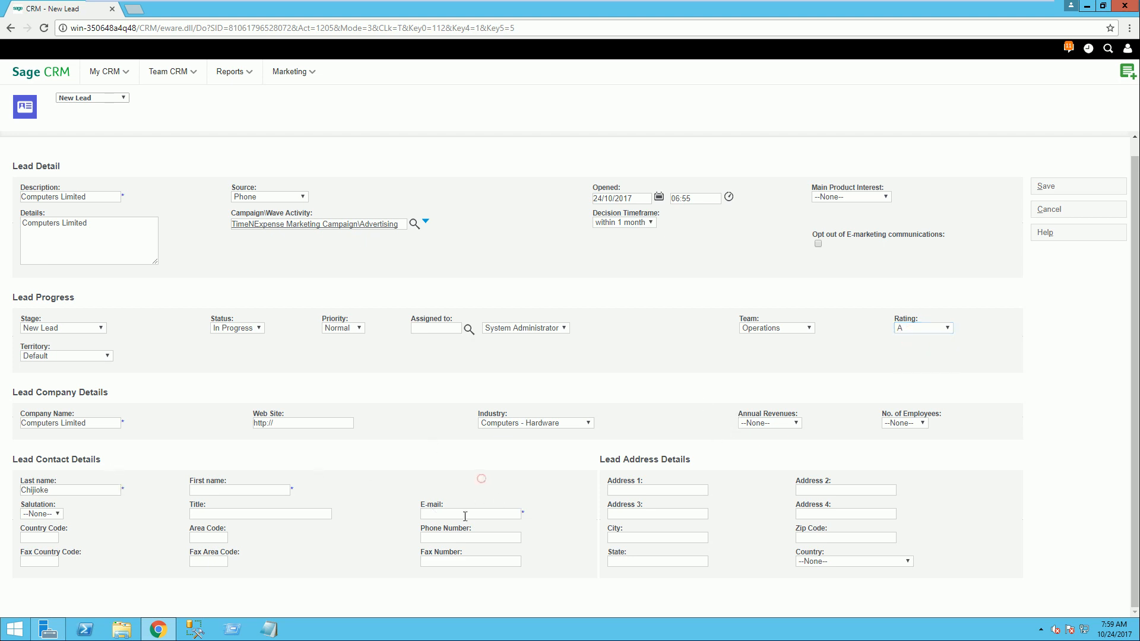
# Step: Fill in the contact's e-mail and first name, and save the new lead
pyautogui.click(467, 513)
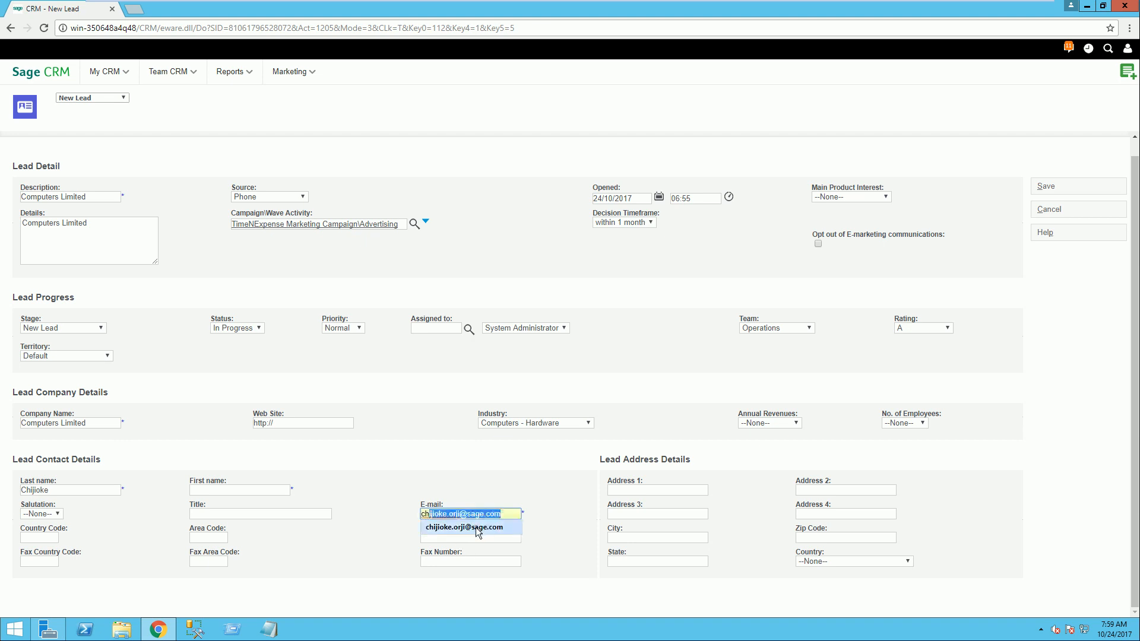
pyautogui.click(476, 527)
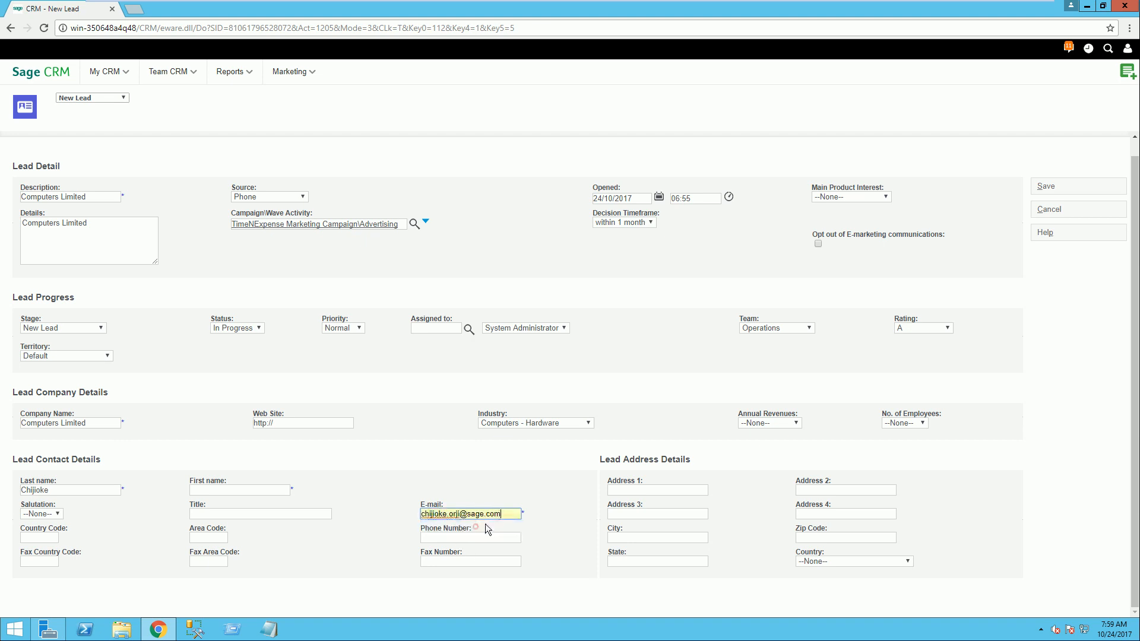
pyautogui.press('Return')
pyautogui.click(1046, 233)
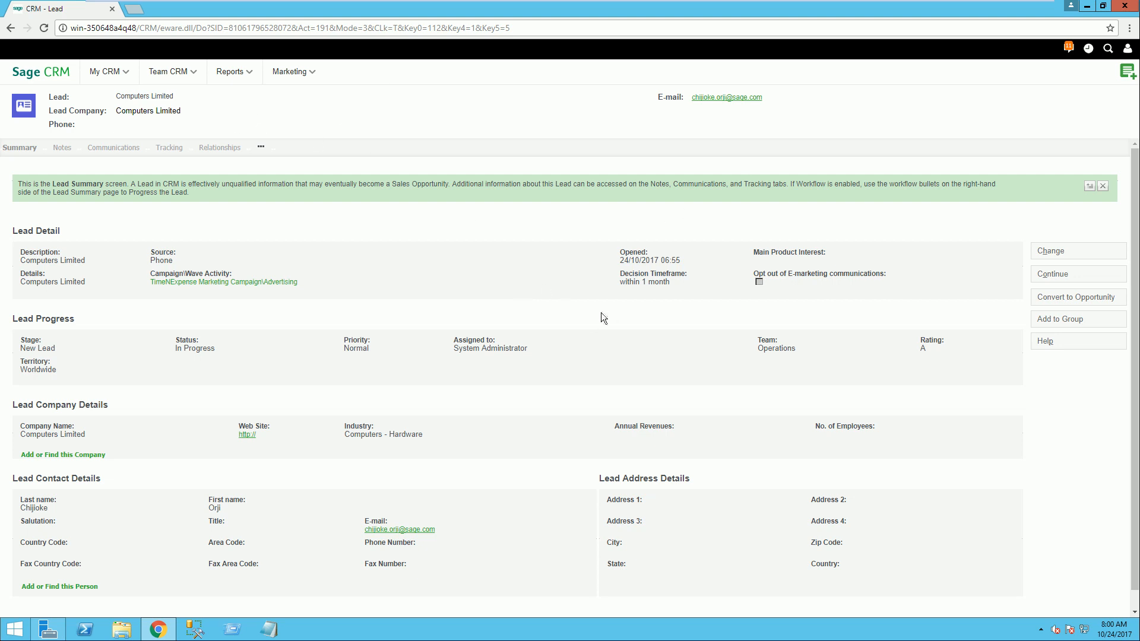
# Step: Add and save a note on the lead reading "This customer is ..............................good"
pyautogui.scroll(-1, 580, 315)
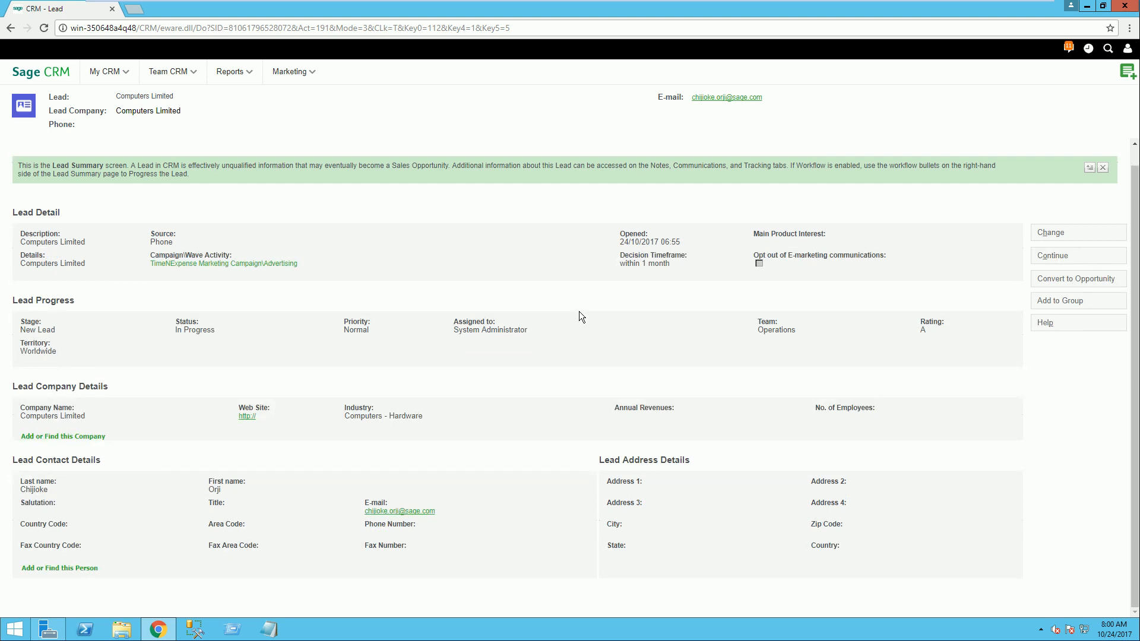
pyautogui.scroll(1, 579, 315)
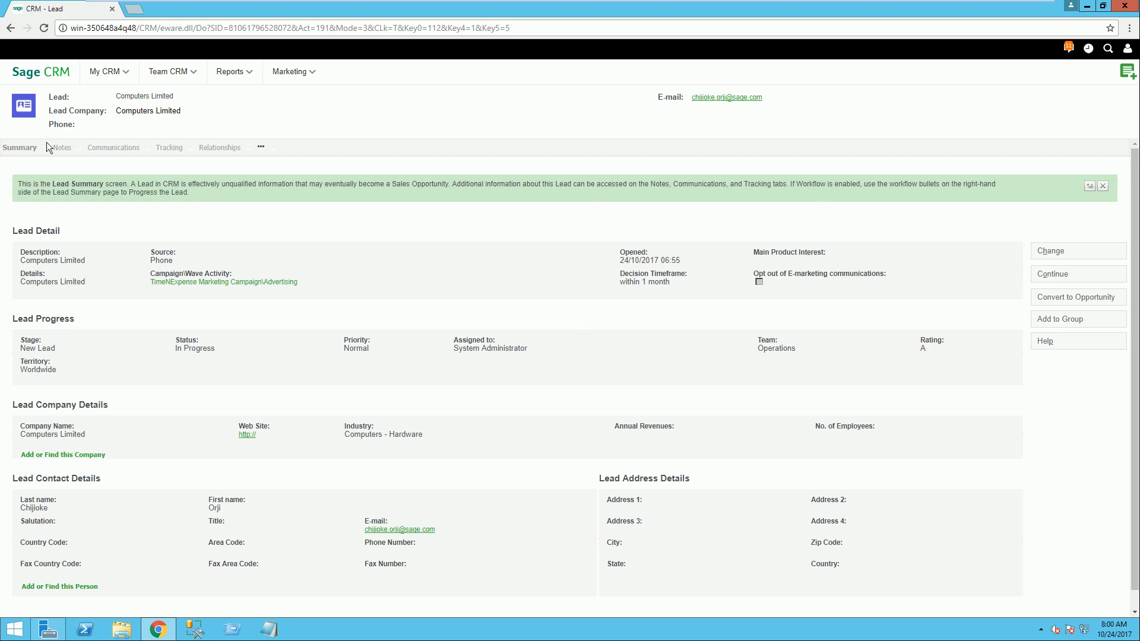
pyautogui.click(63, 148)
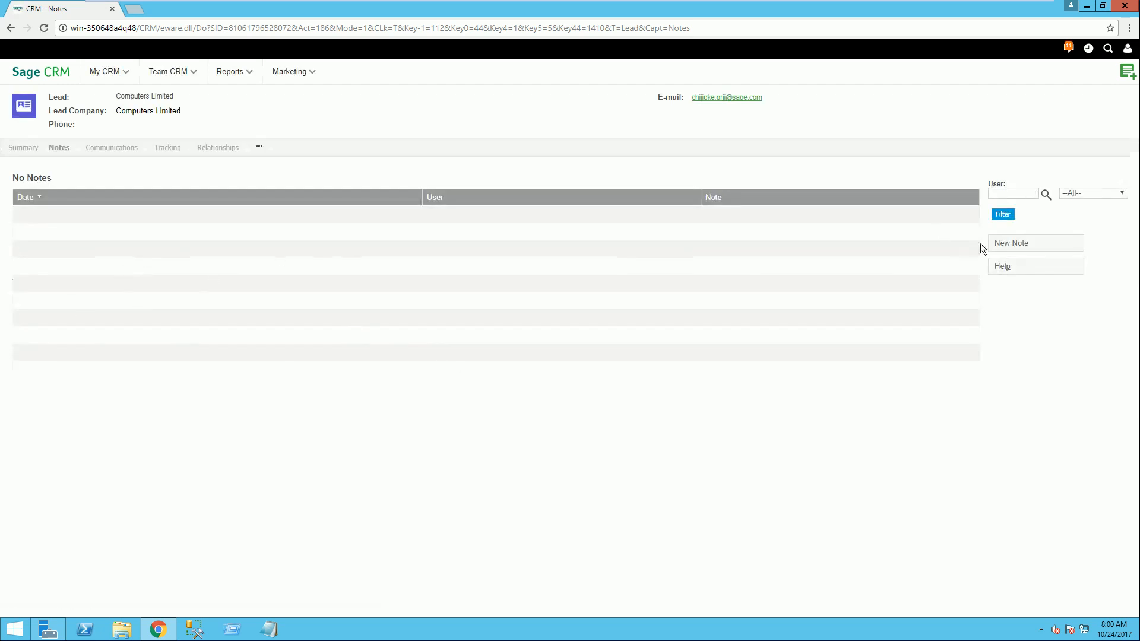
pyautogui.click(1012, 244)
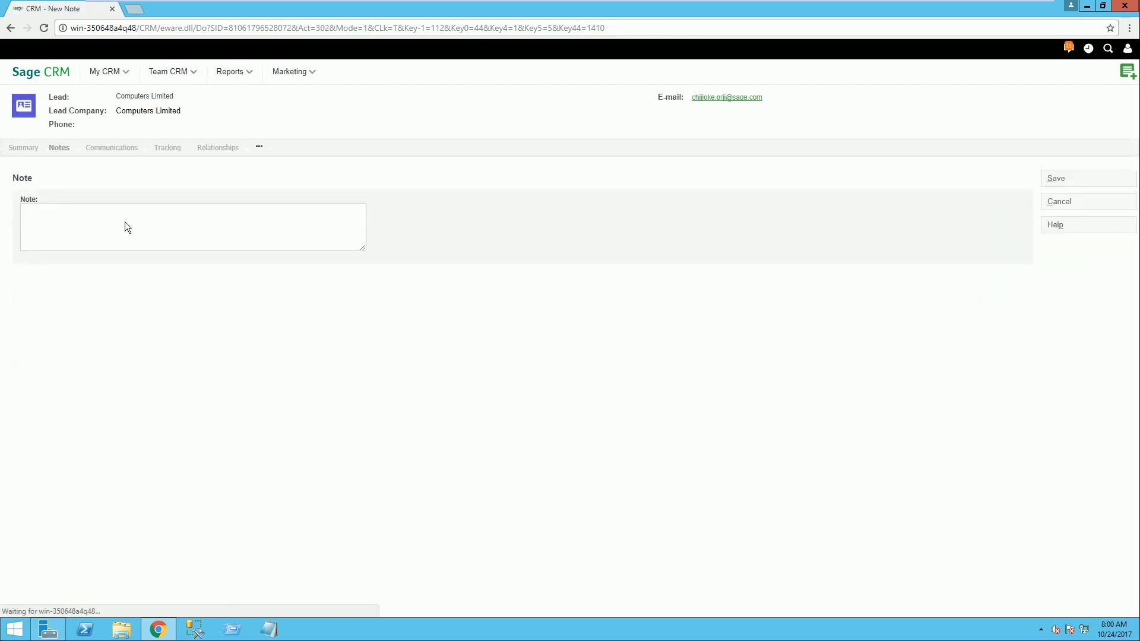
pyautogui.click(145, 220)
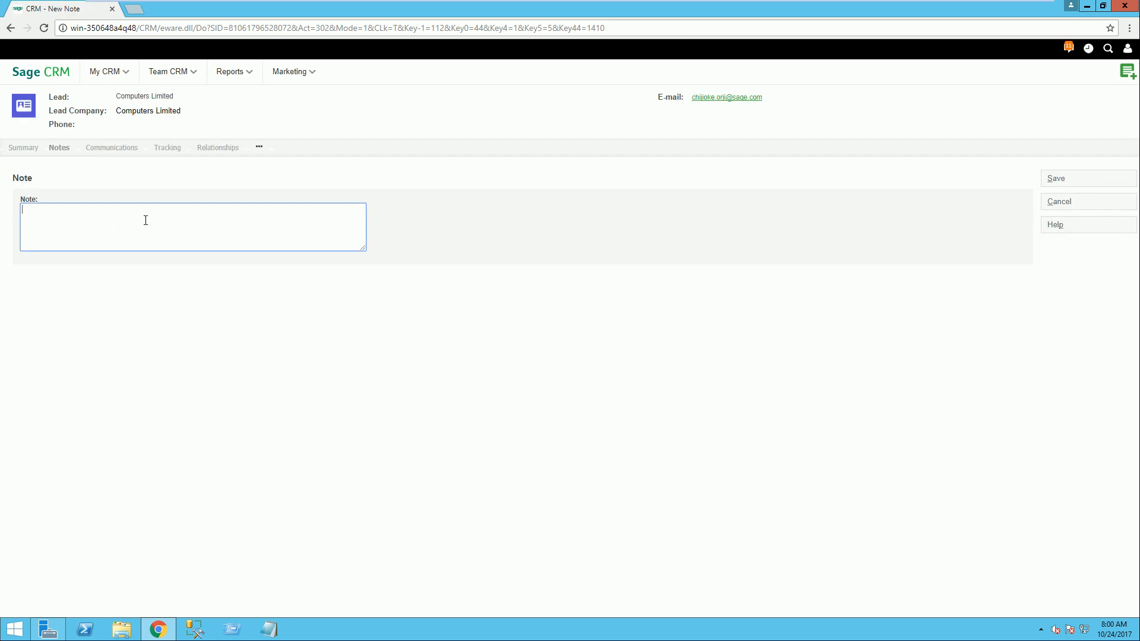
pyautogui.write('This customer is ..............................good')
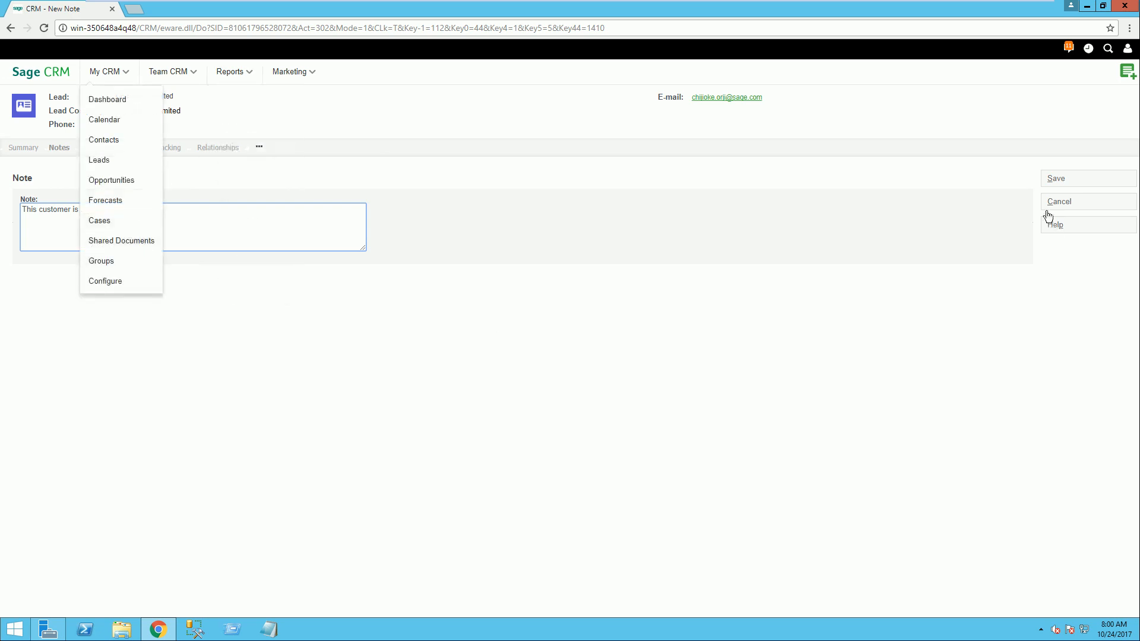
pyautogui.click(1055, 177)
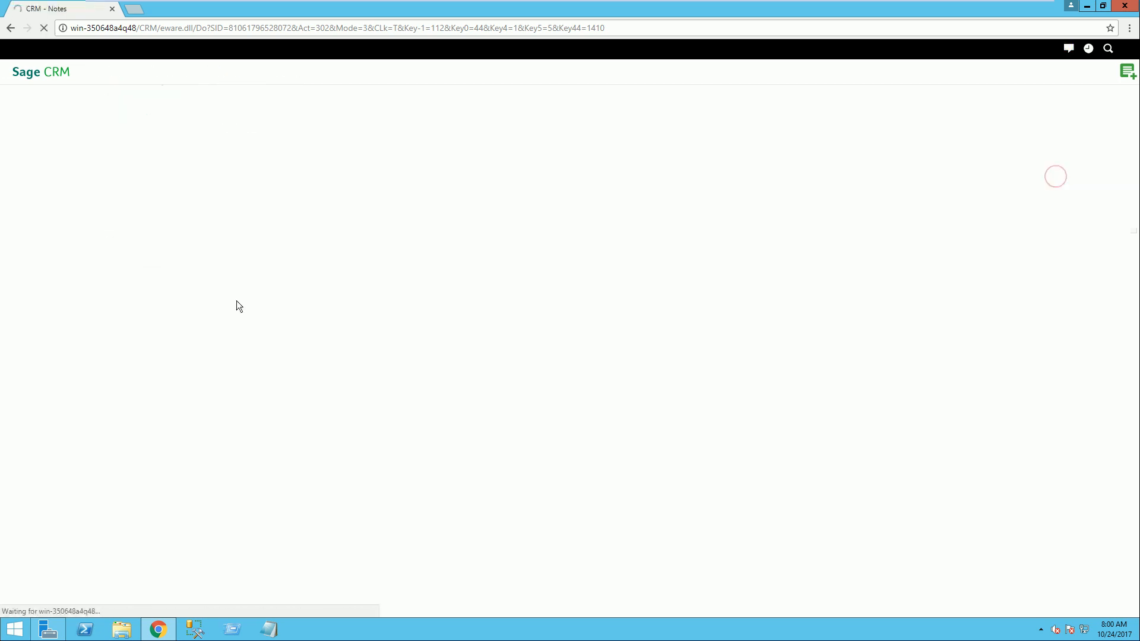
# Step: Start a new appointment in the lead's communications with the subject "To discuss Generator Purchase"
pyautogui.click(114, 149)
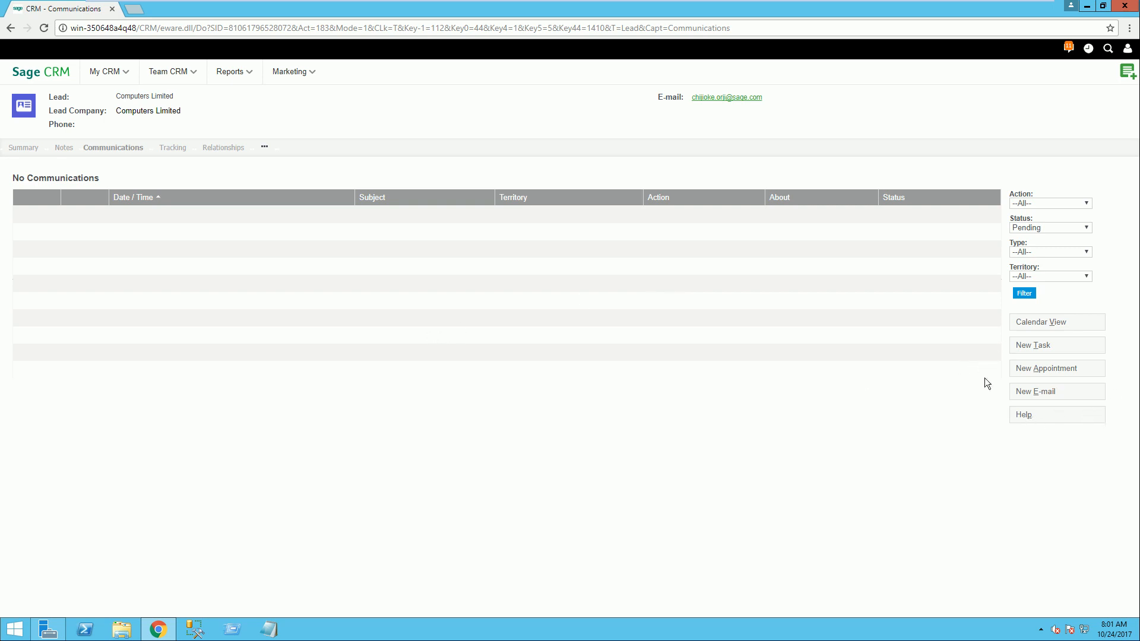
pyautogui.click(1052, 372)
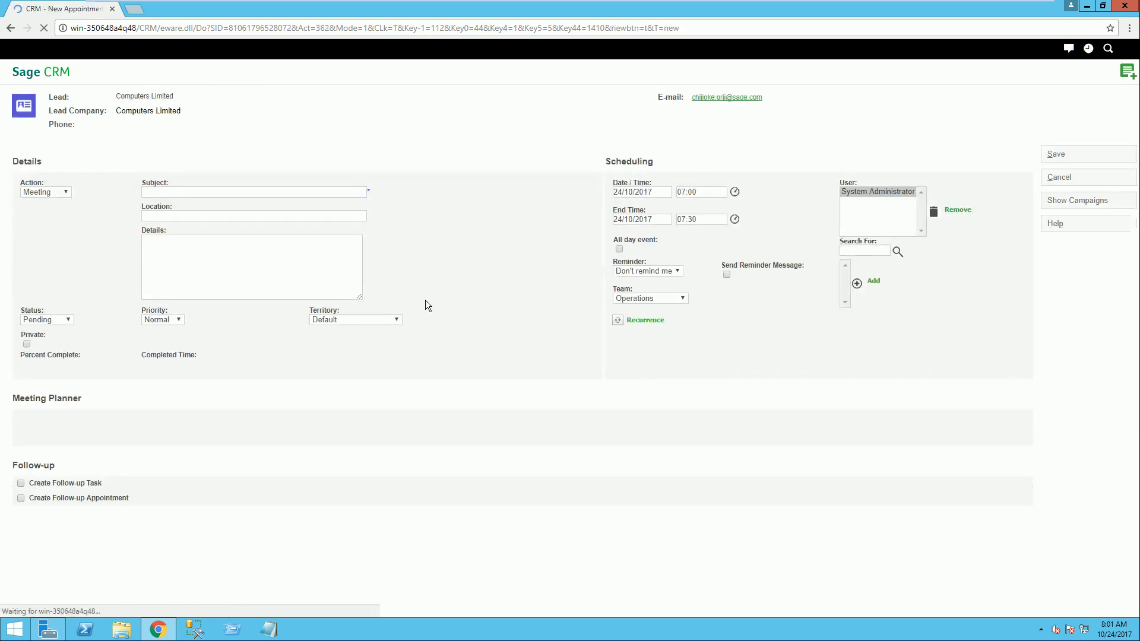
pyautogui.click(177, 192)
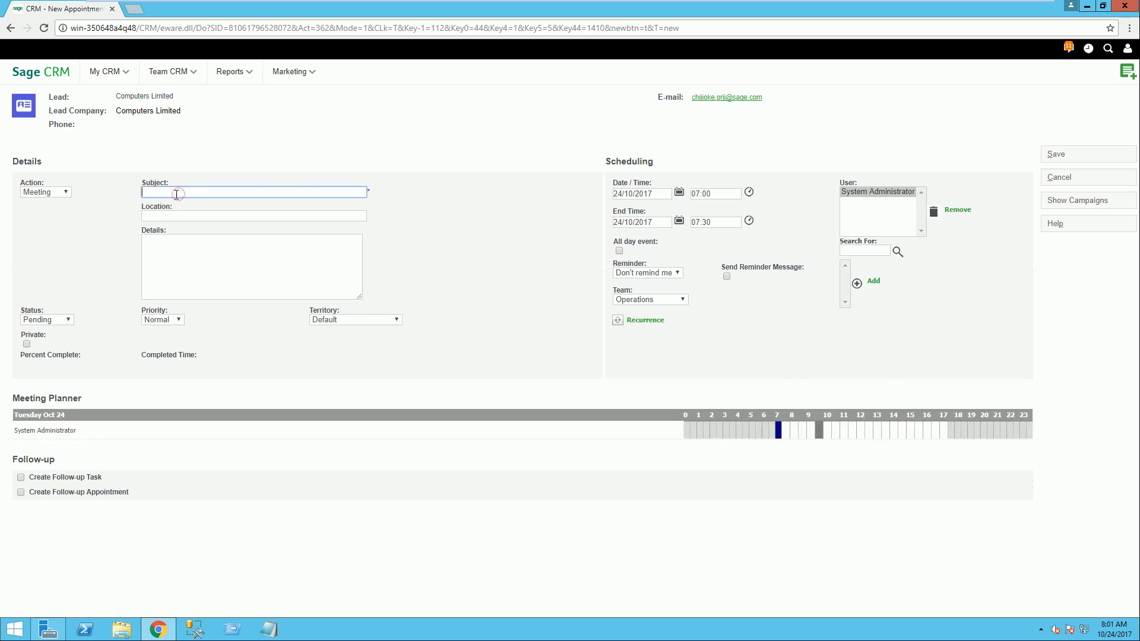
pyautogui.write('To di')
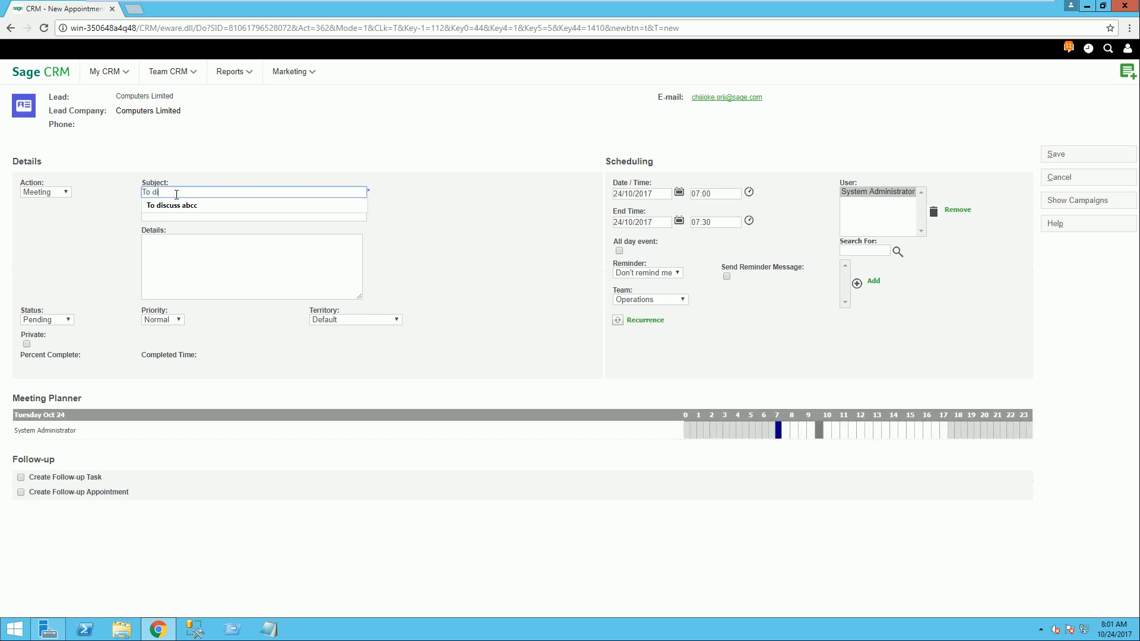
pyautogui.write('scuss Generator')
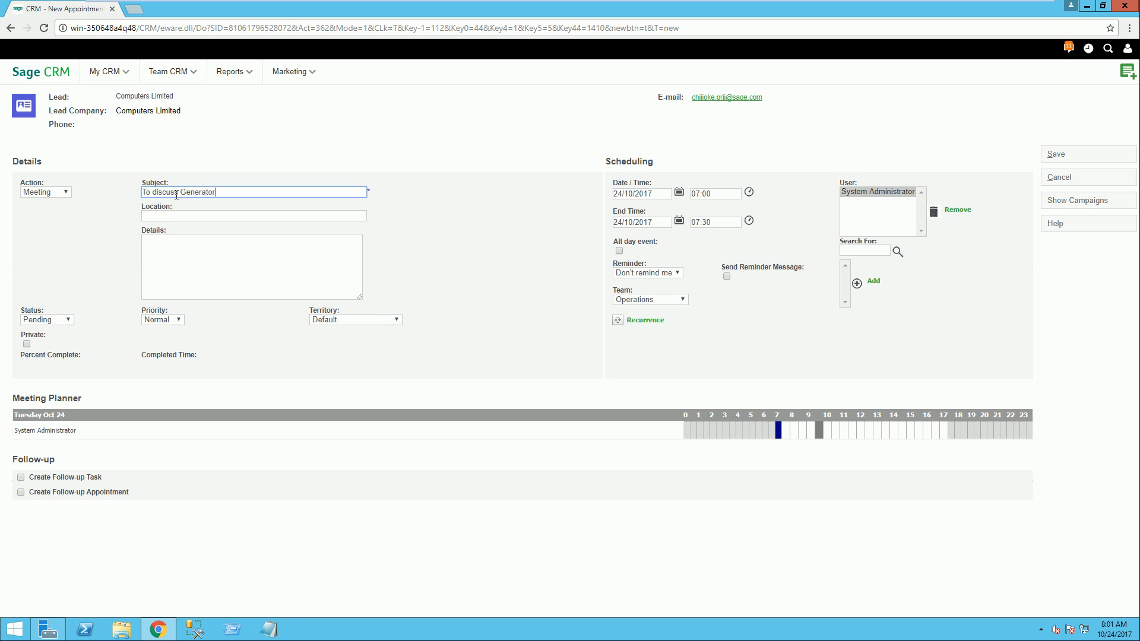
pyautogui.write(' Purchase')
# Step: Set the appointment's location to "Customer's premises" and copy the subject text into its details
pyautogui.click(230, 218)
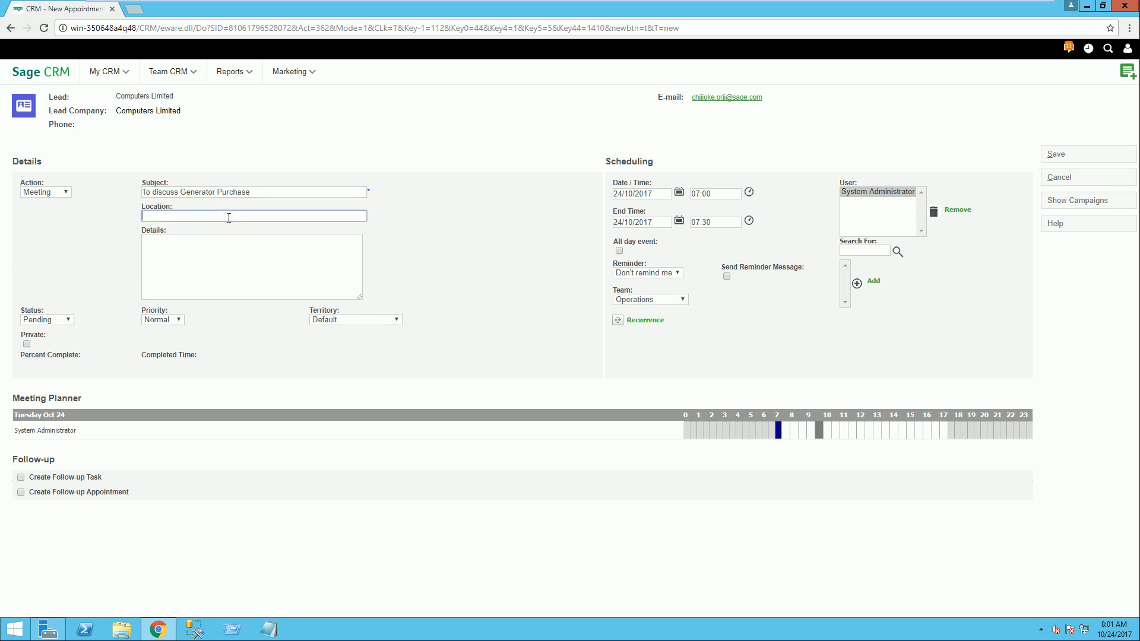
pyautogui.write('C')
pyautogui.write("ustomer's premises")
pyautogui.click(205, 248)
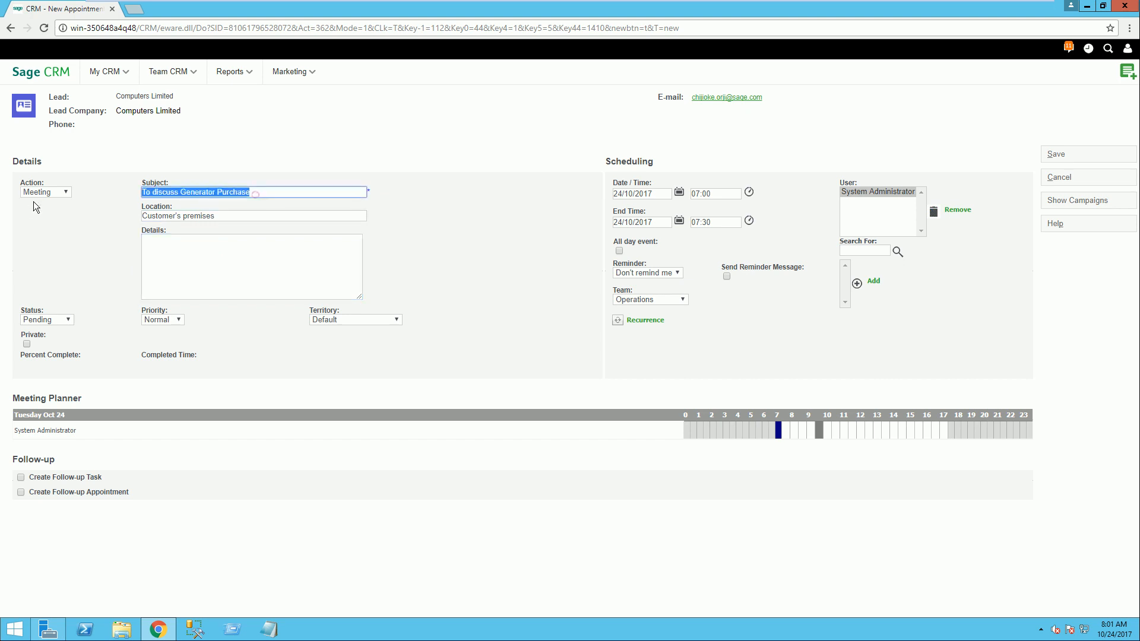
pyautogui.click(216, 261)
pyautogui.write('To discuss Generator Purchase')
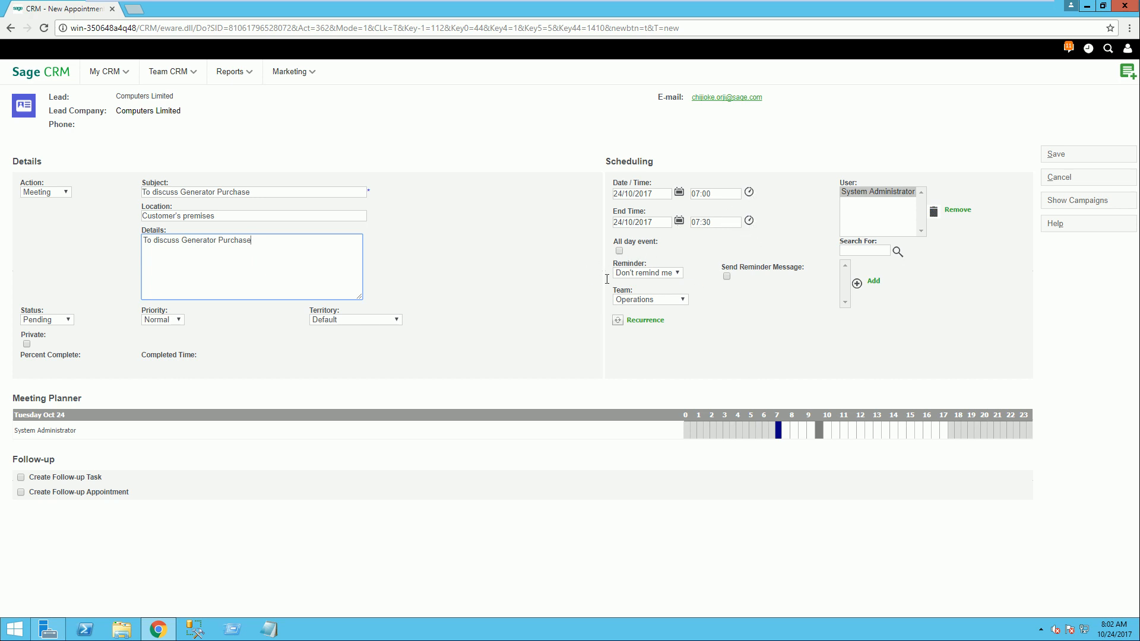
# Step: Choose Operations as the appointment's team and save the appointment
pyautogui.click(680, 299)
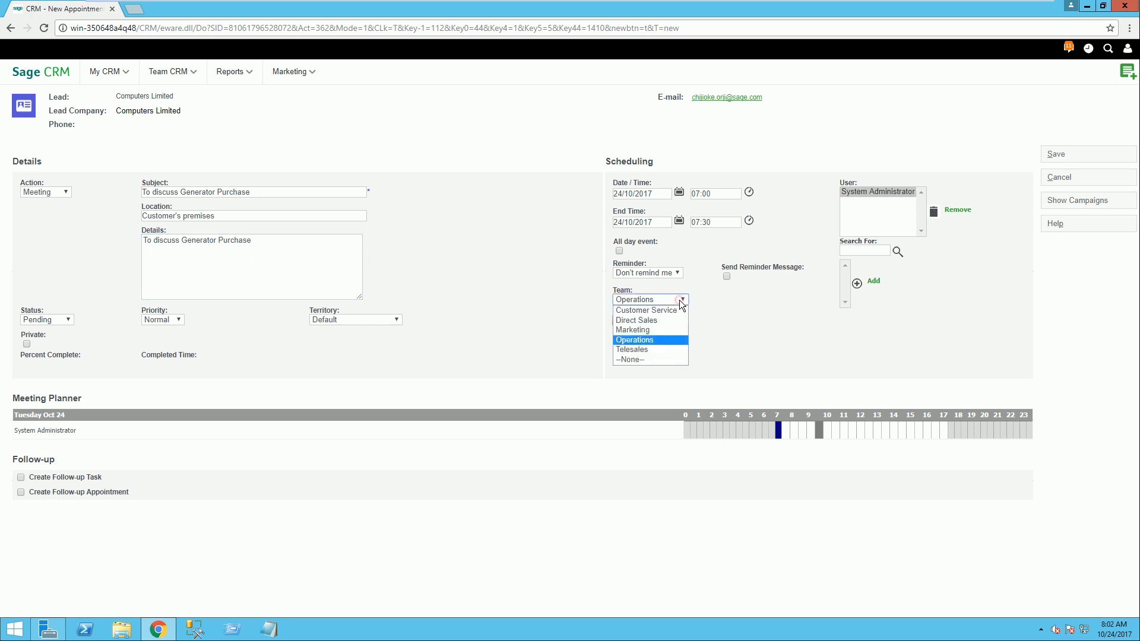
pyautogui.click(658, 339)
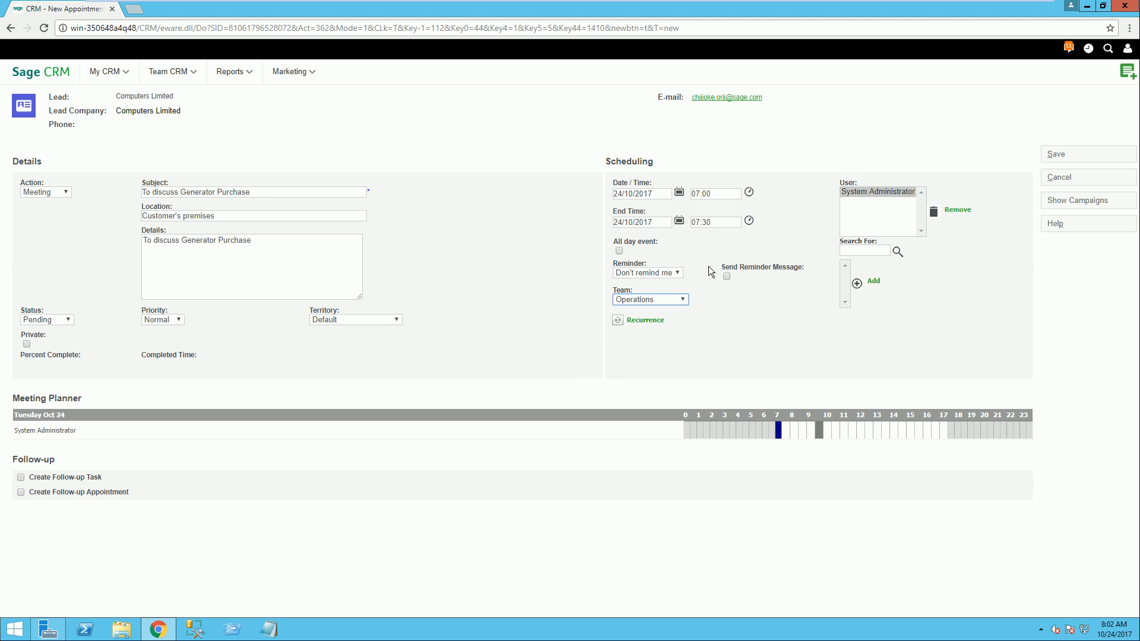
pyautogui.click(1056, 154)
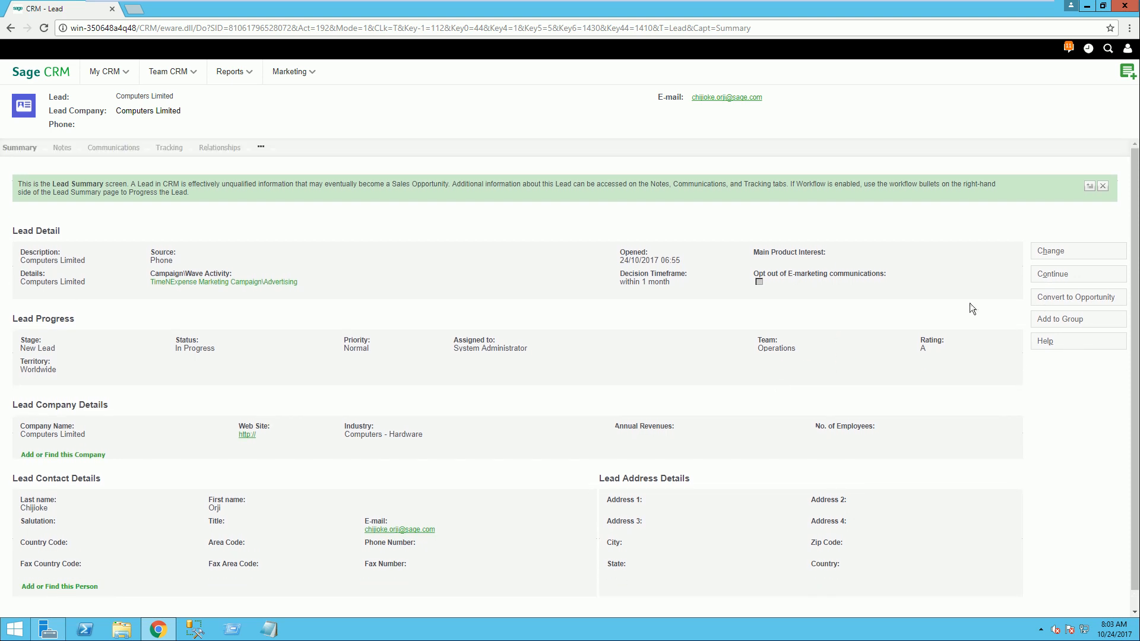
# Step: Try to convert the lead to an opportunity
pyautogui.click(1077, 298)
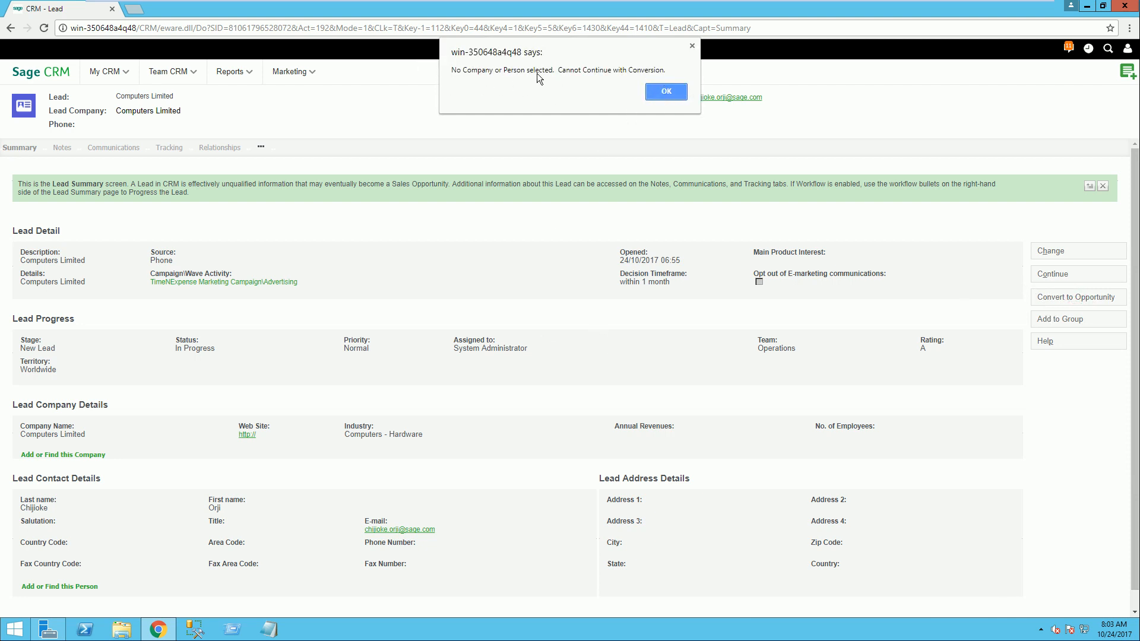
pyautogui.click(665, 92)
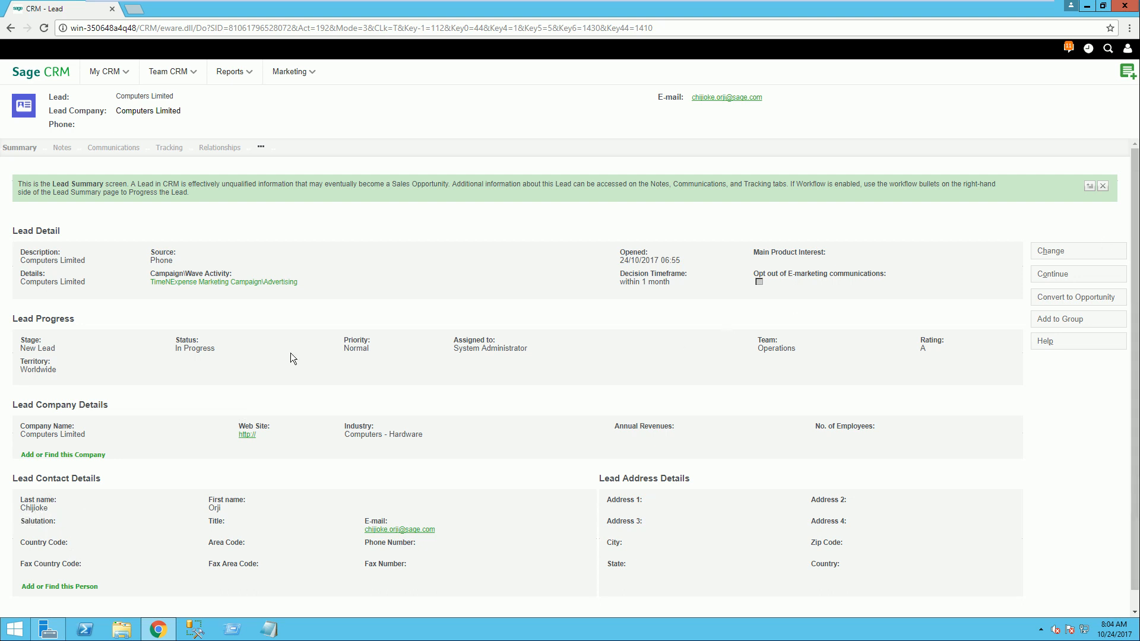
# Step: Start adding the lead's company as a new company record, set its type to Customer and fill in its first address line
pyautogui.scroll(-1, 393, 267)
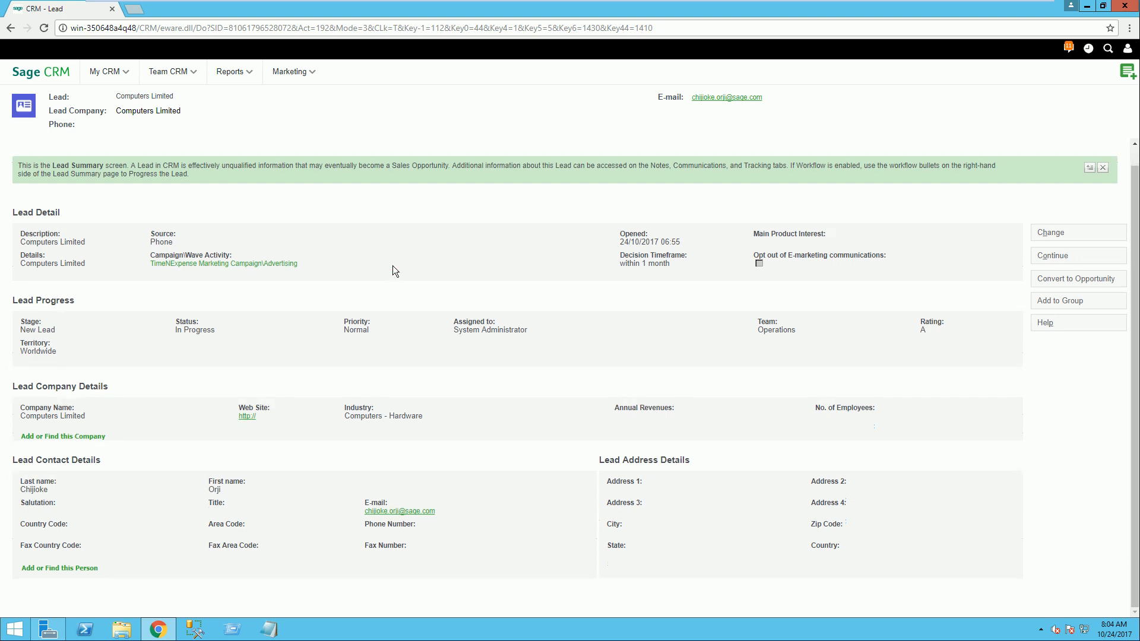
pyautogui.click(44, 438)
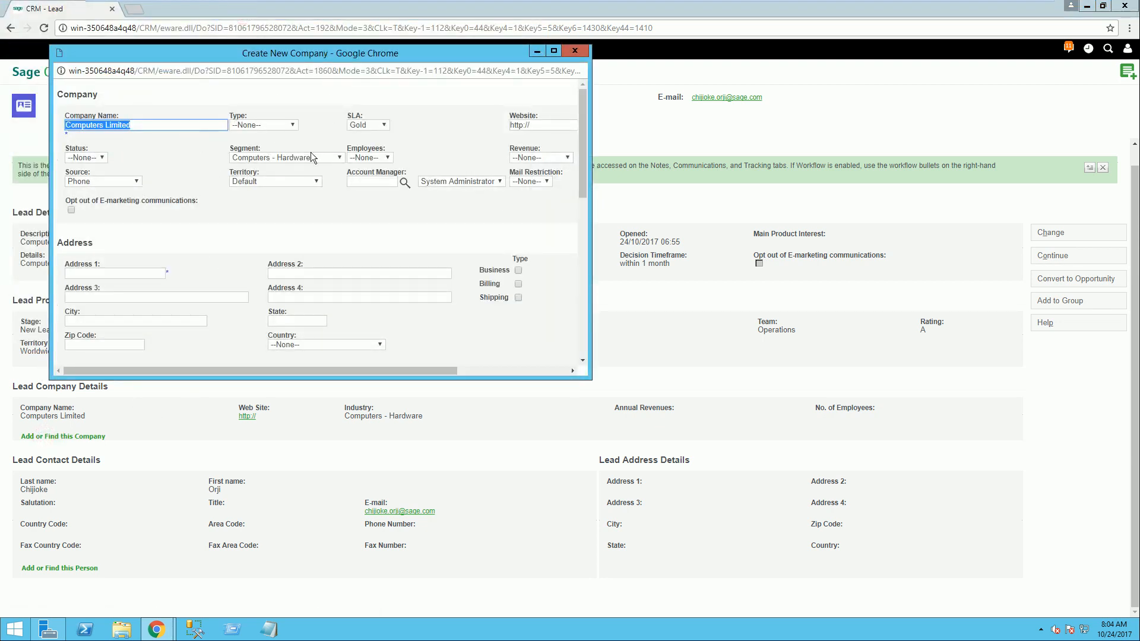
pyautogui.click(290, 125)
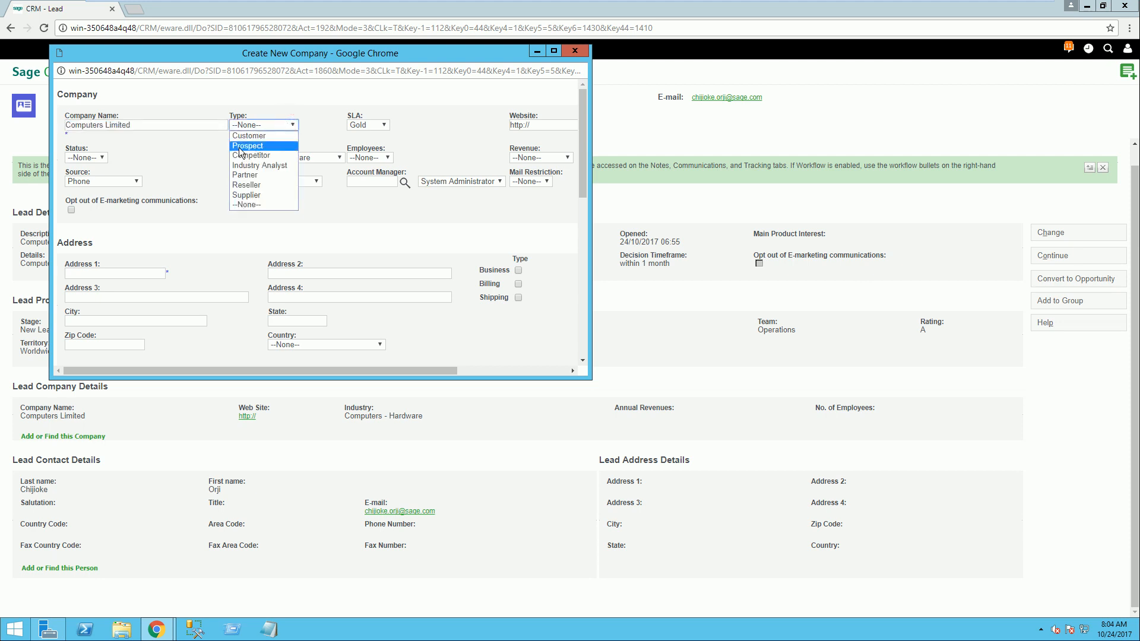
pyautogui.click(270, 137)
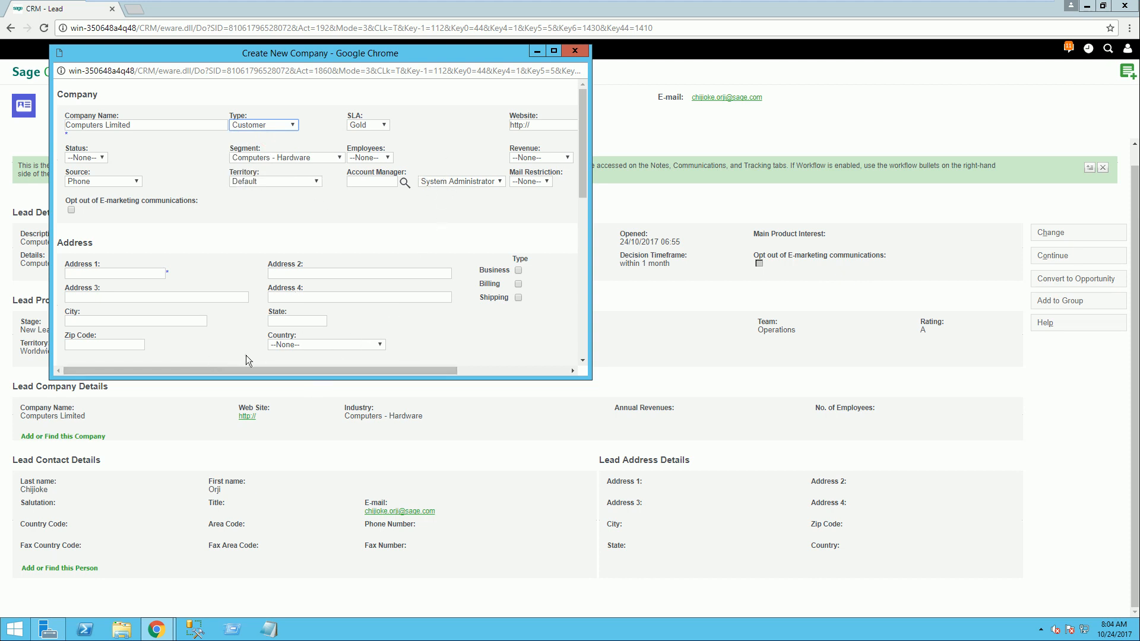
pyautogui.click(94, 274)
pyautogui.write('Ik')
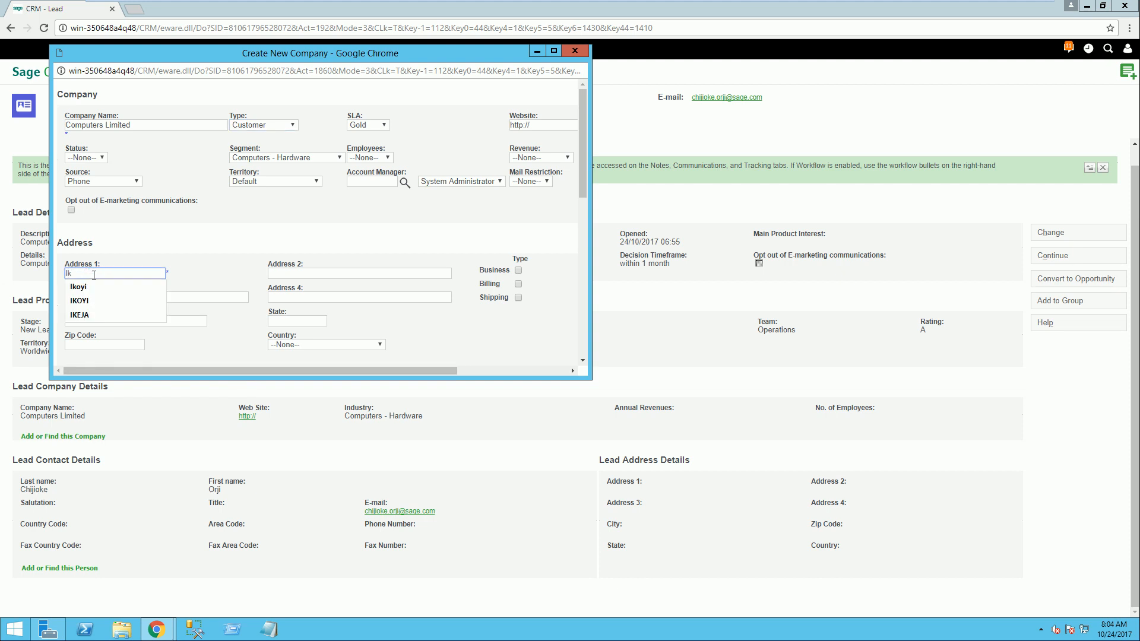
pyautogui.click(95, 287)
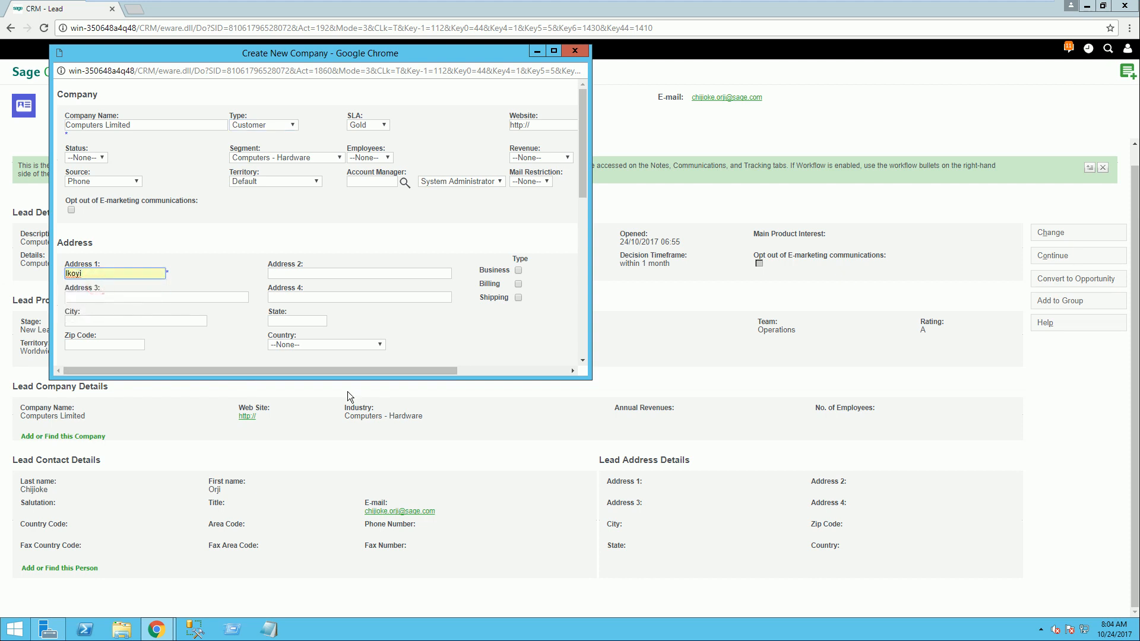
pyautogui.scroll(-2, 447, 302)
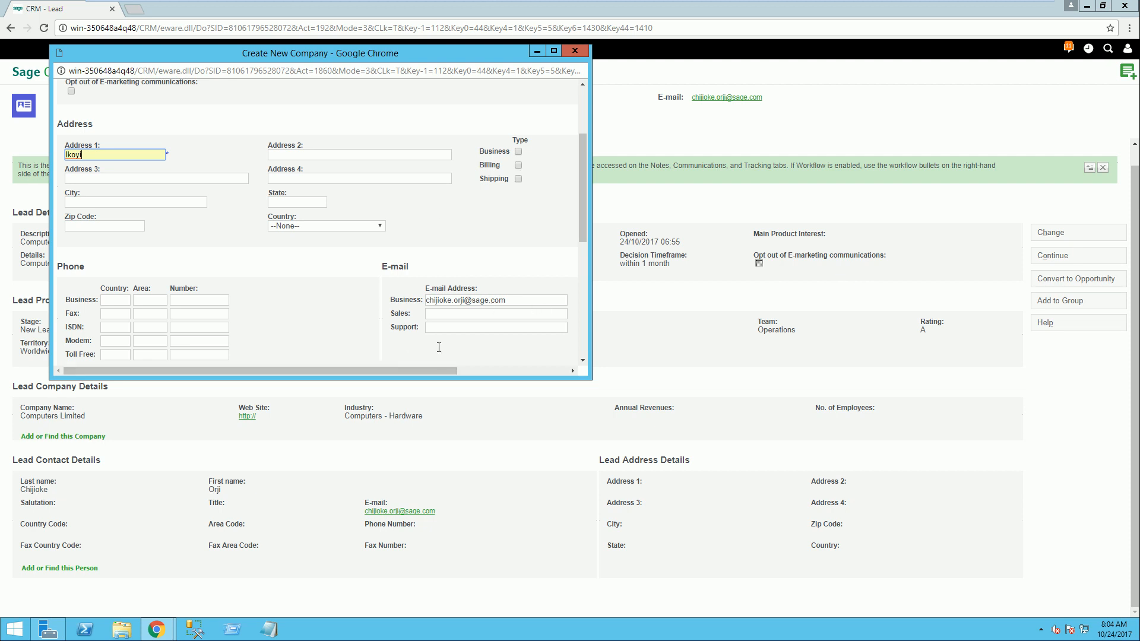
# Step: Save the new company record and select it as the company matched to the lead
pyautogui.click(553, 50)
pyautogui.scroll(2, 580, 212)
pyautogui.click(999, 162)
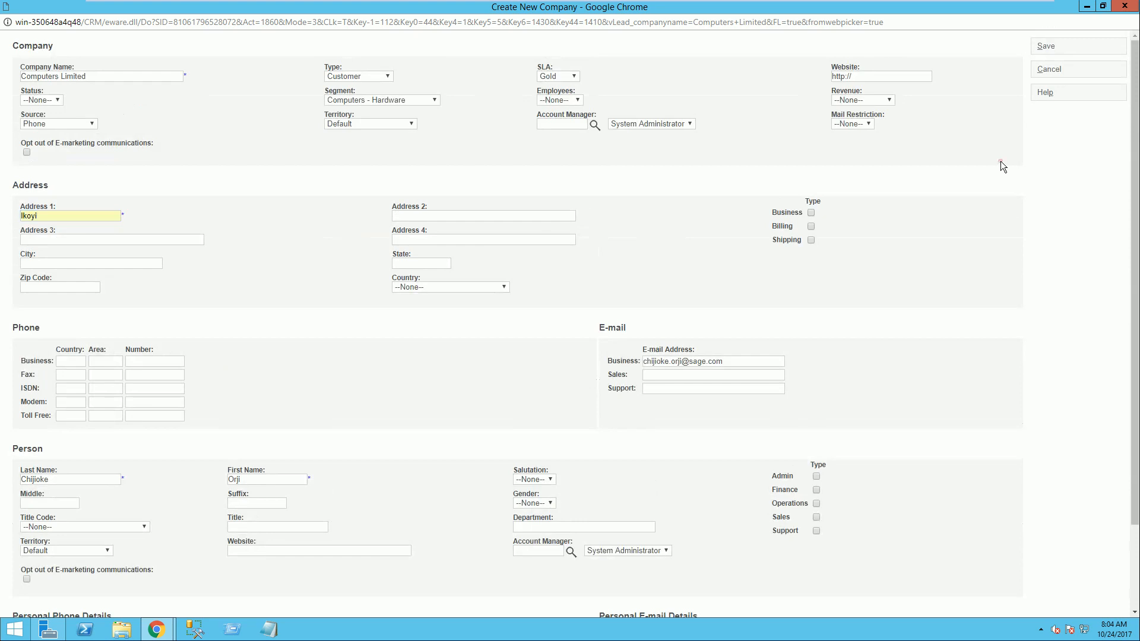
pyautogui.click(870, 123)
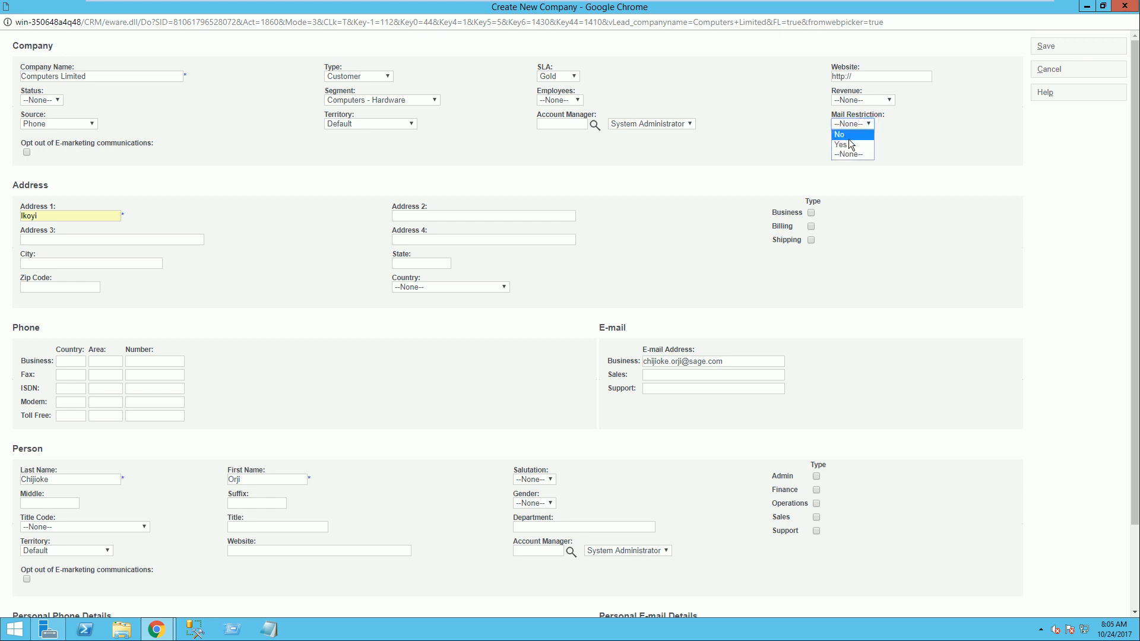
pyautogui.click(1045, 48)
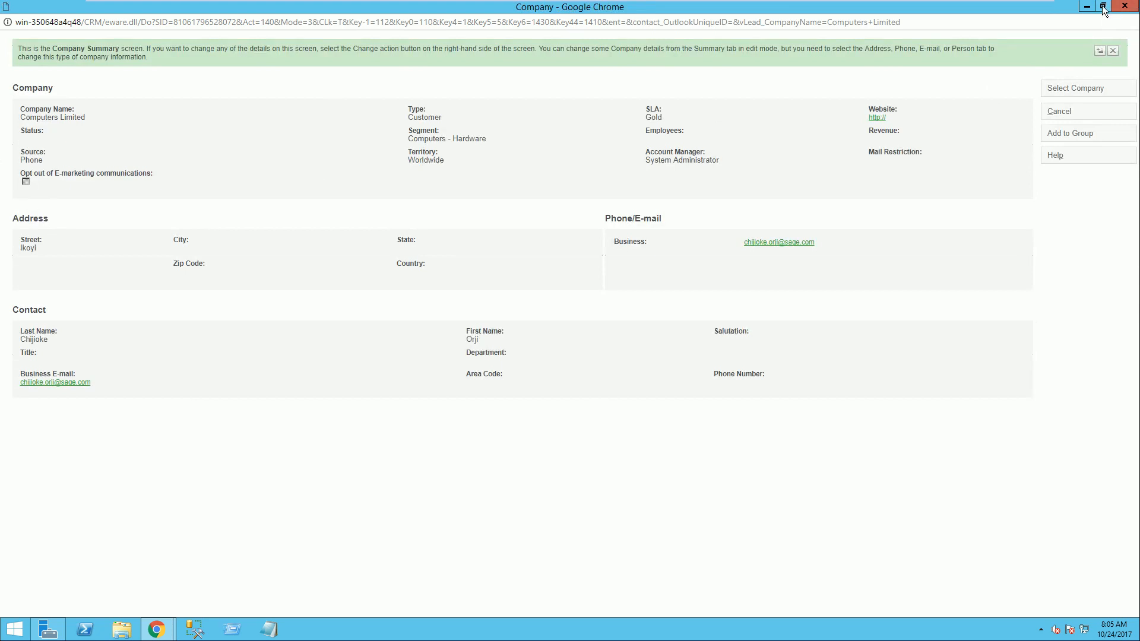
pyautogui.click(1060, 89)
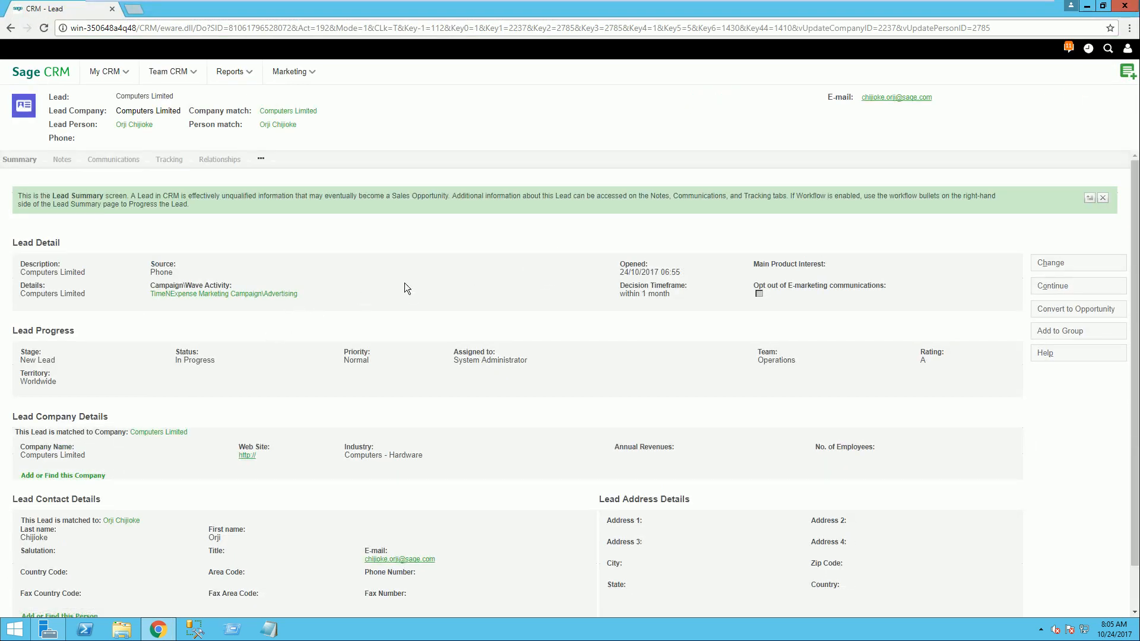
# Step: Convert the lead to an opportunity and set its certainty to 70%
pyautogui.click(1052, 311)
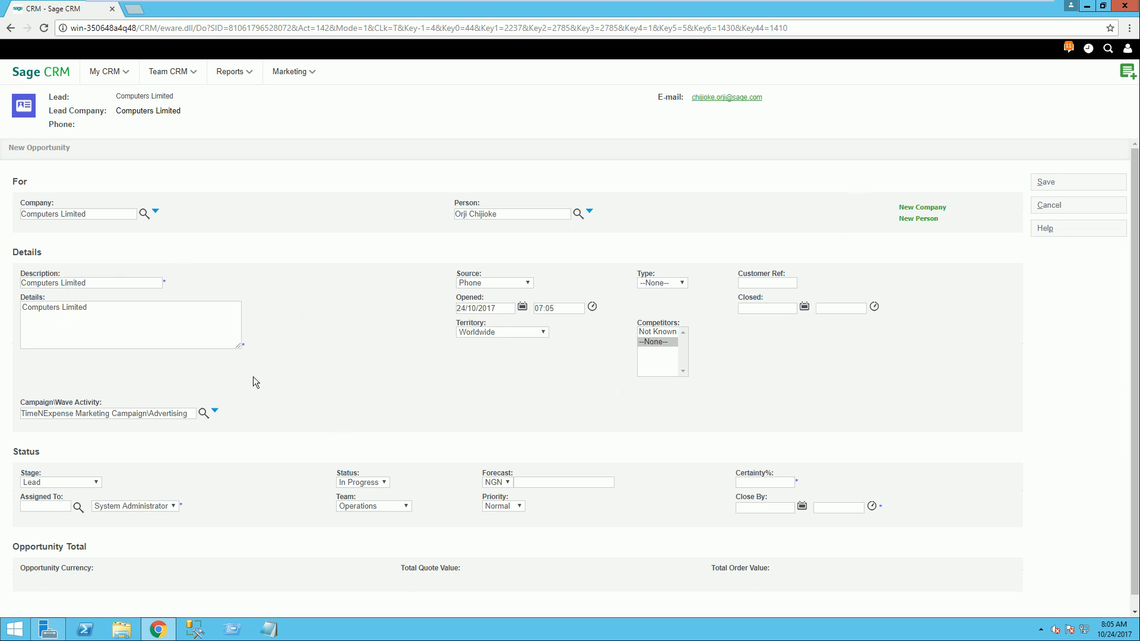
pyautogui.scroll(-1, 253, 376)
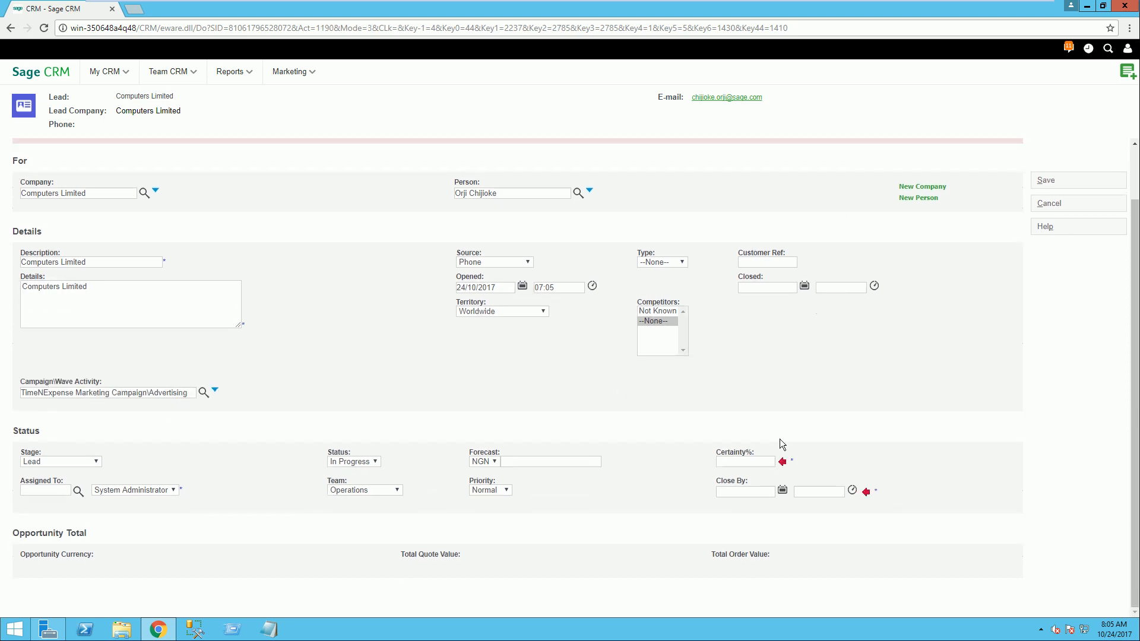
pyautogui.click(761, 461)
pyautogui.write('70')
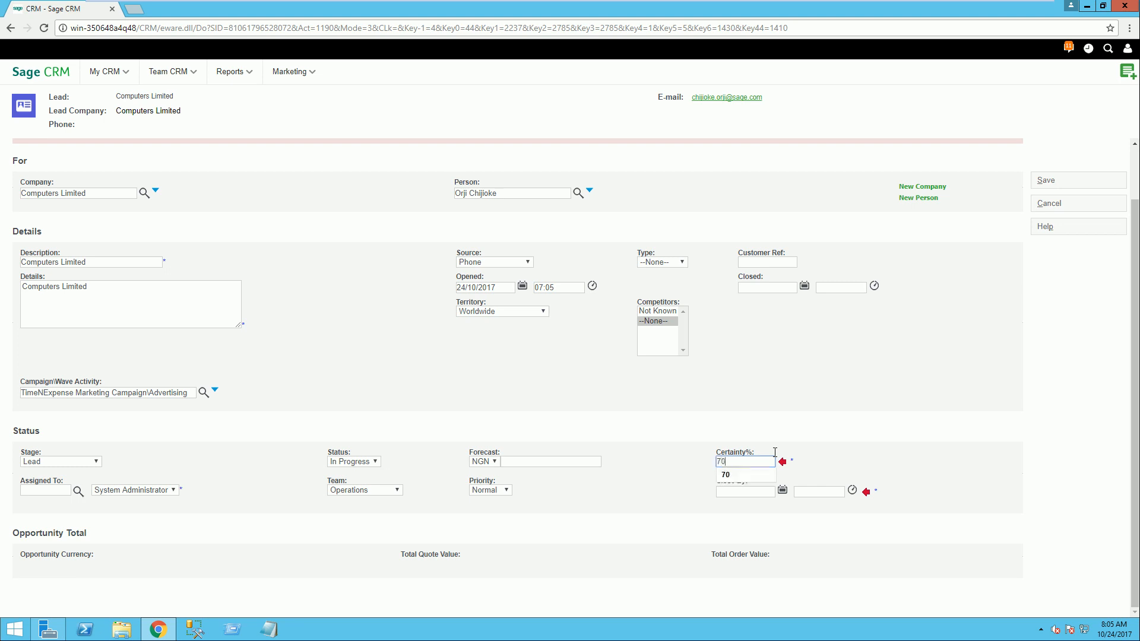
pyautogui.click(903, 414)
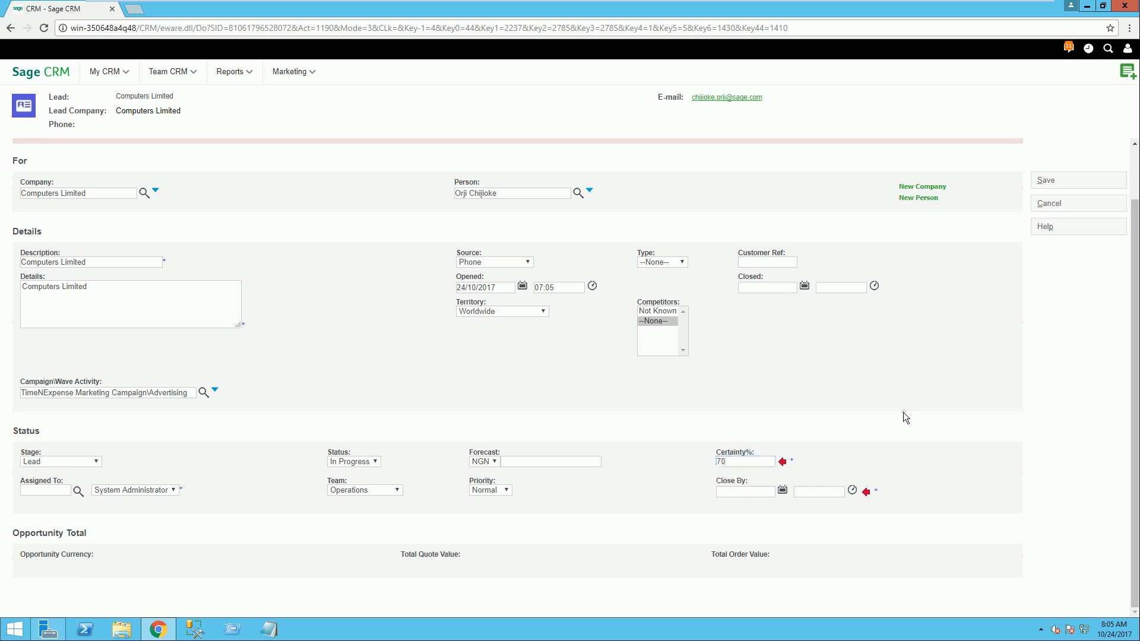
# Step: Set the opportunity's close-by date to 31/10/2017 at 15:00 and save the opportunity
pyautogui.click(782, 490)
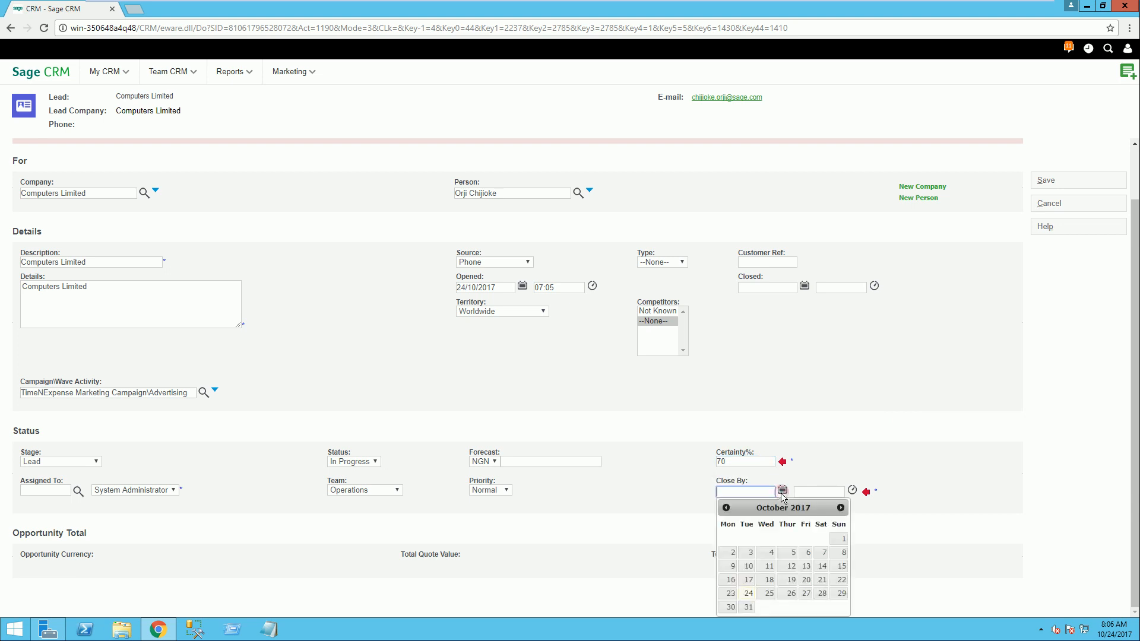
pyautogui.click(749, 606)
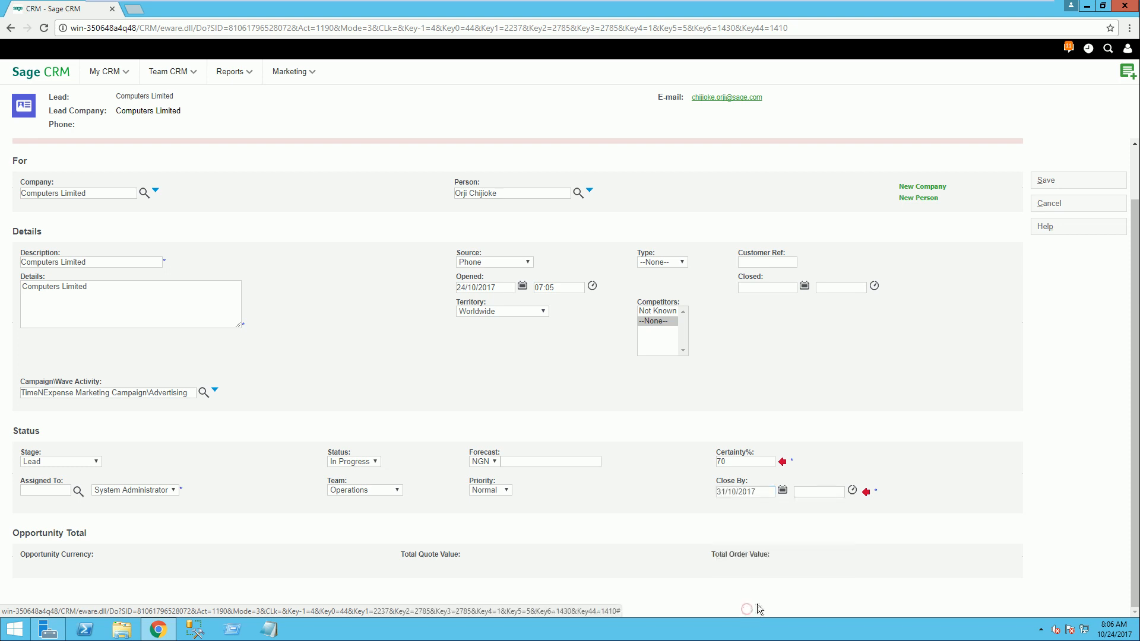
pyautogui.click(852, 491)
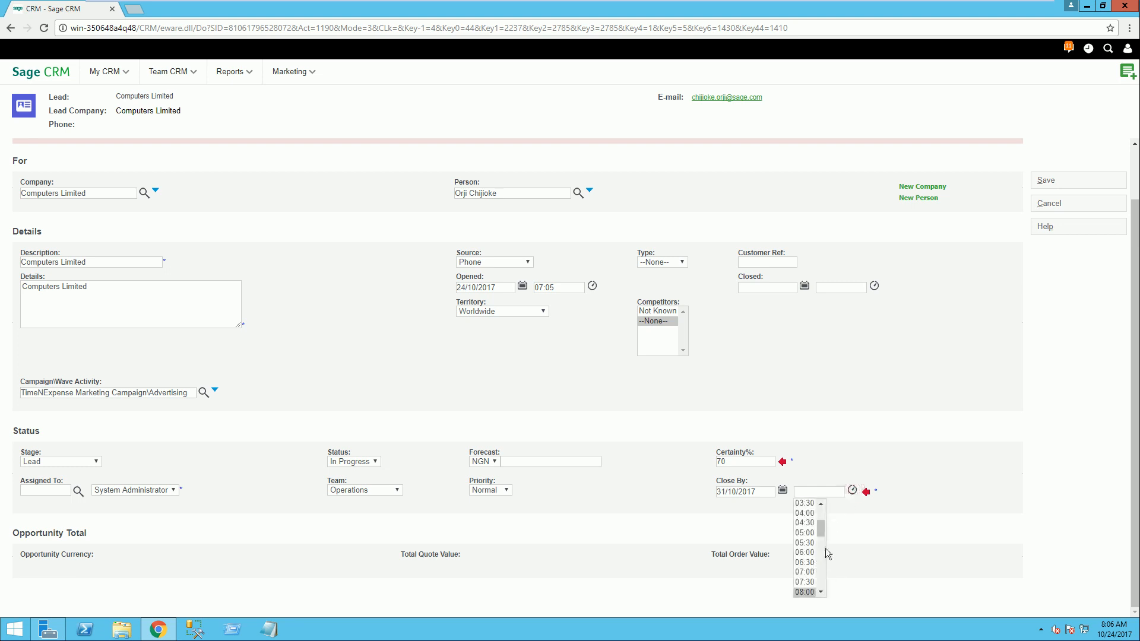
pyautogui.moveTo(821, 532); pyautogui.dragTo(827, 573)
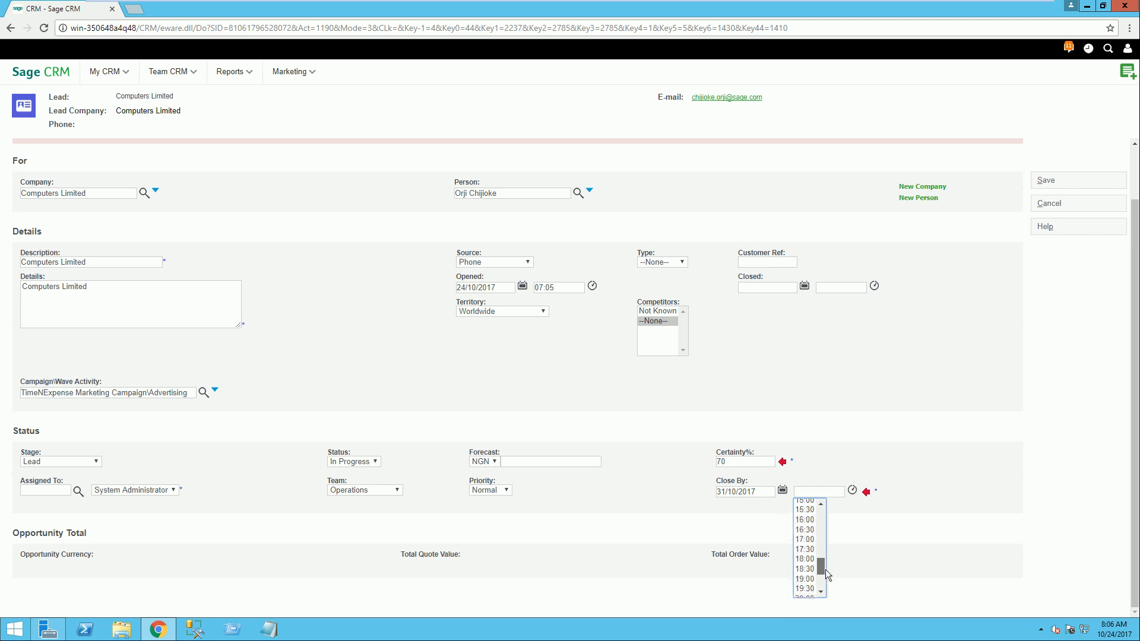
pyautogui.click(806, 503)
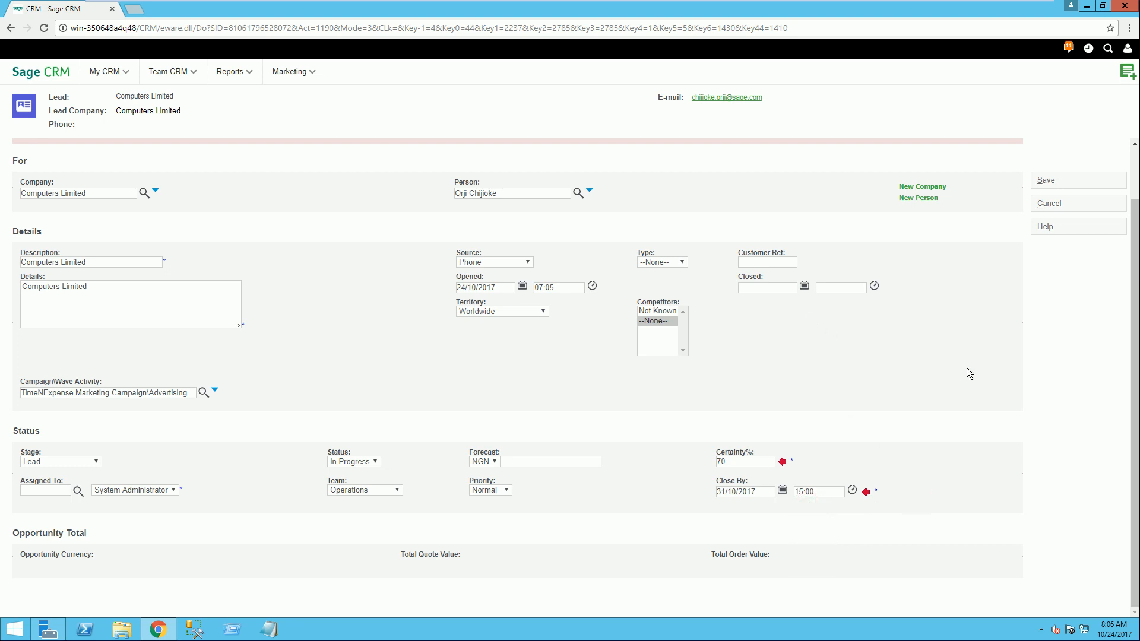
pyautogui.scroll(2, 966, 368)
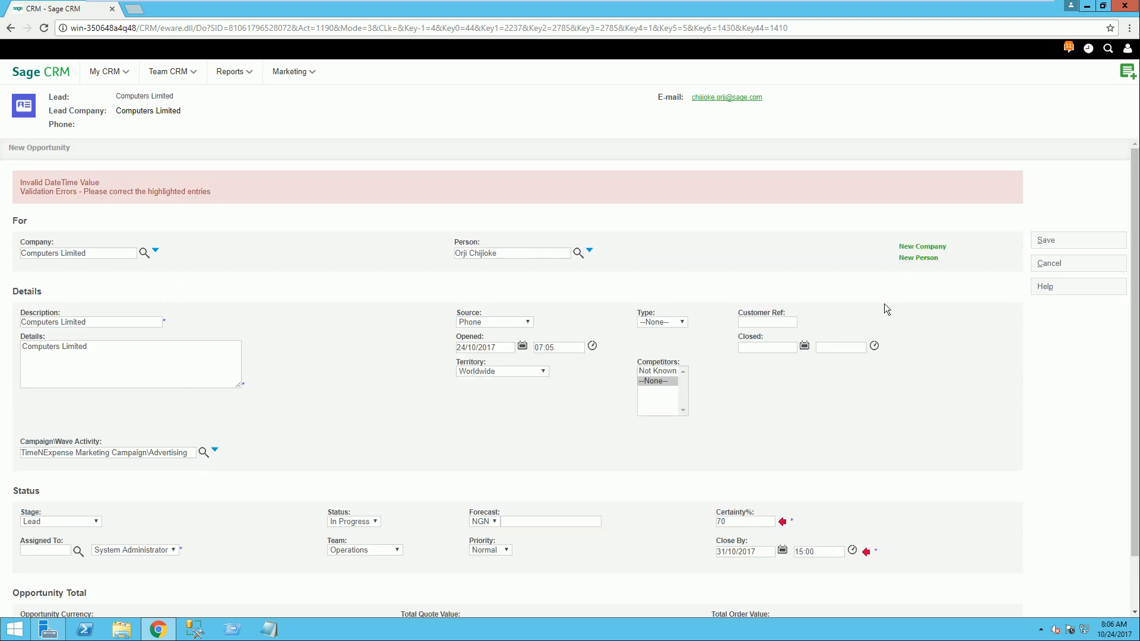
pyautogui.click(1047, 241)
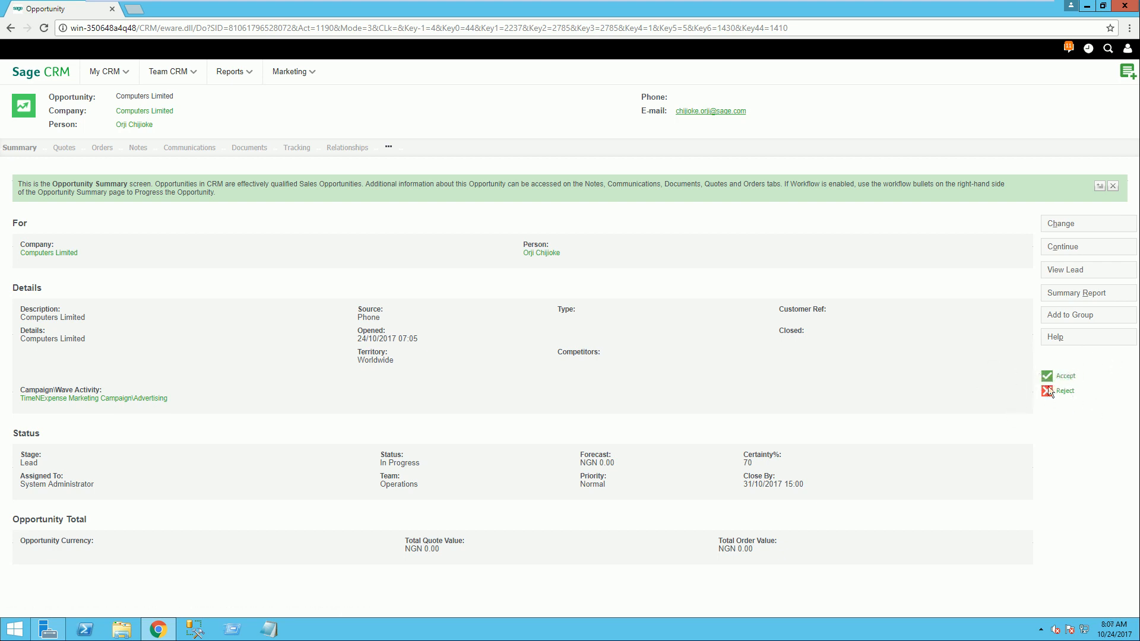
# Step: Accept the opportunity, enter a placeholder tracking note and save the progress
pyautogui.click(1065, 378)
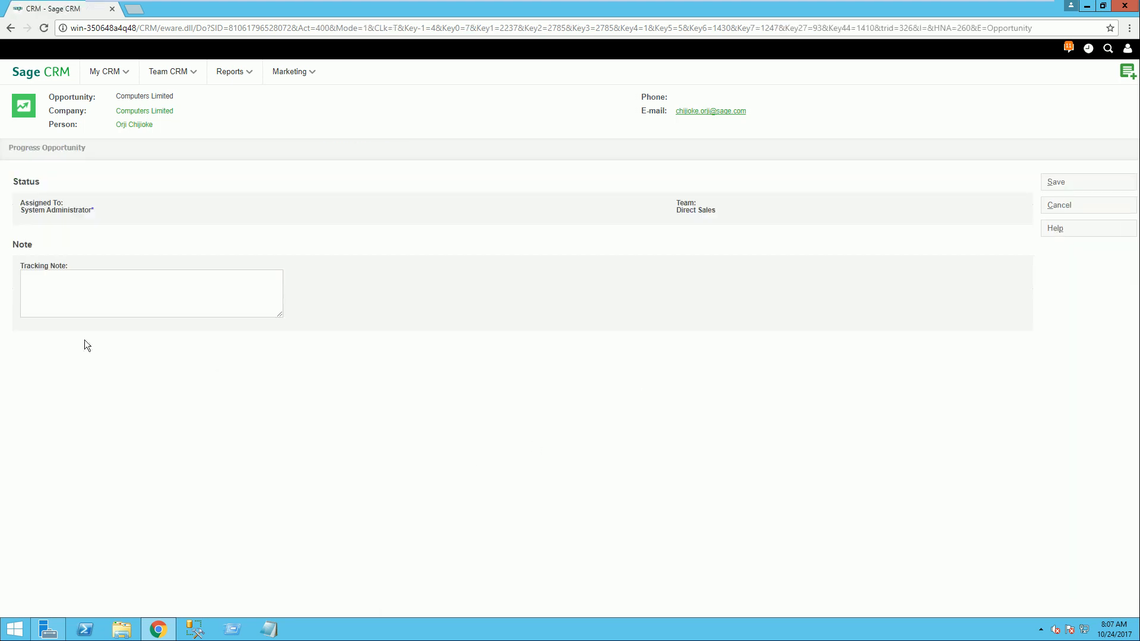
pyautogui.click(87, 286)
pyautogui.write('sdfsdgfgfdg')
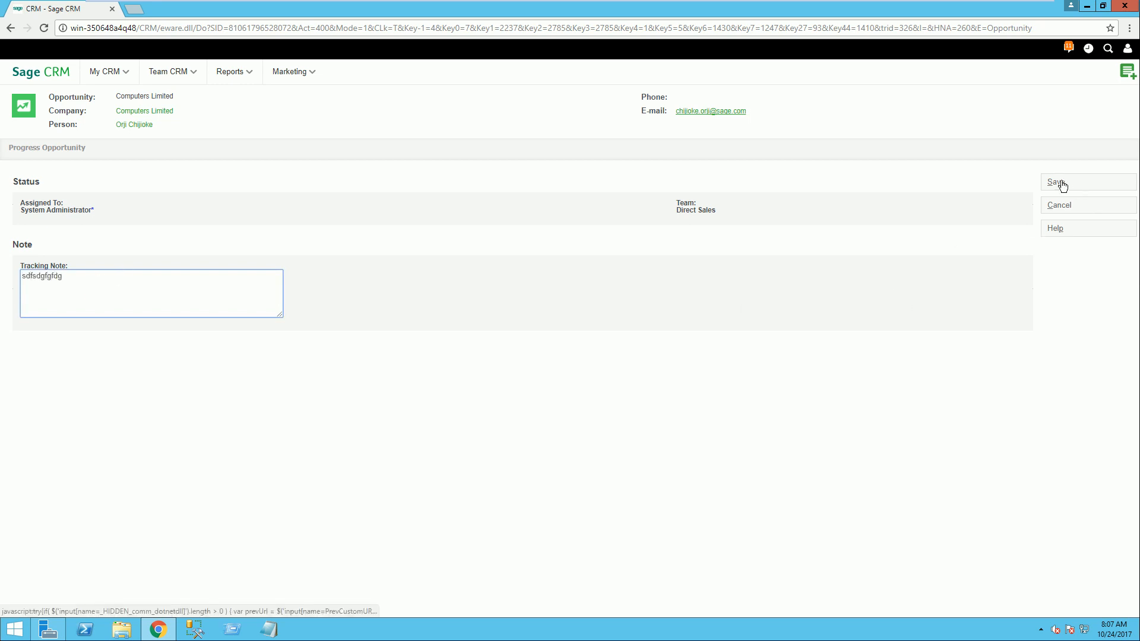
pyautogui.click(1056, 183)
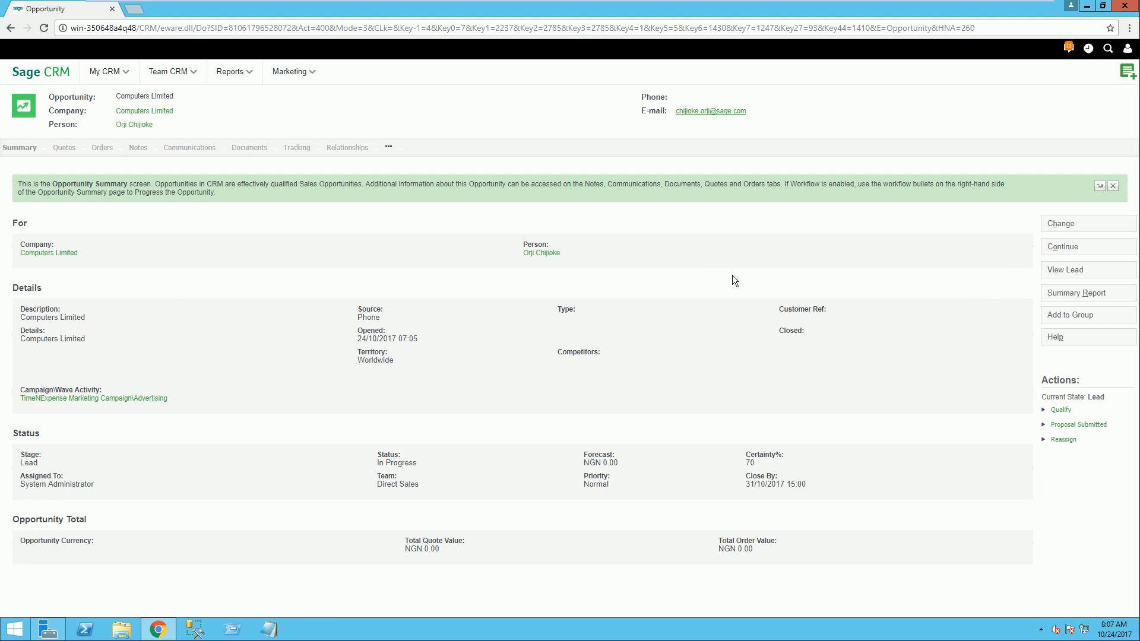
# Step: View the opportunity's summary report at full size, then close it
pyautogui.click(1072, 294)
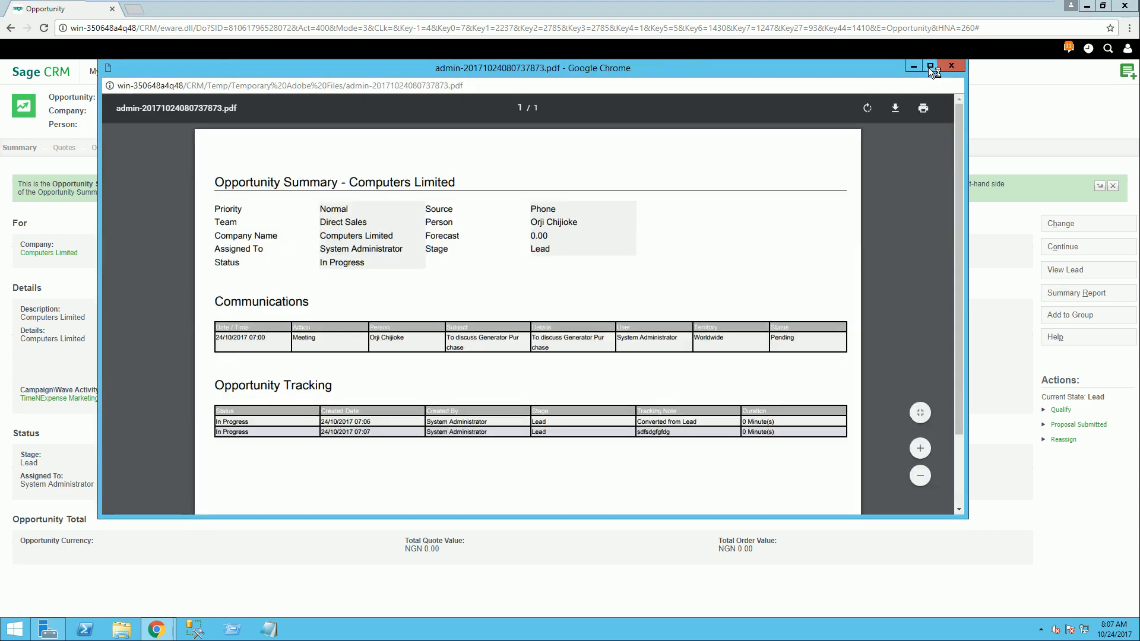
pyautogui.click(930, 67)
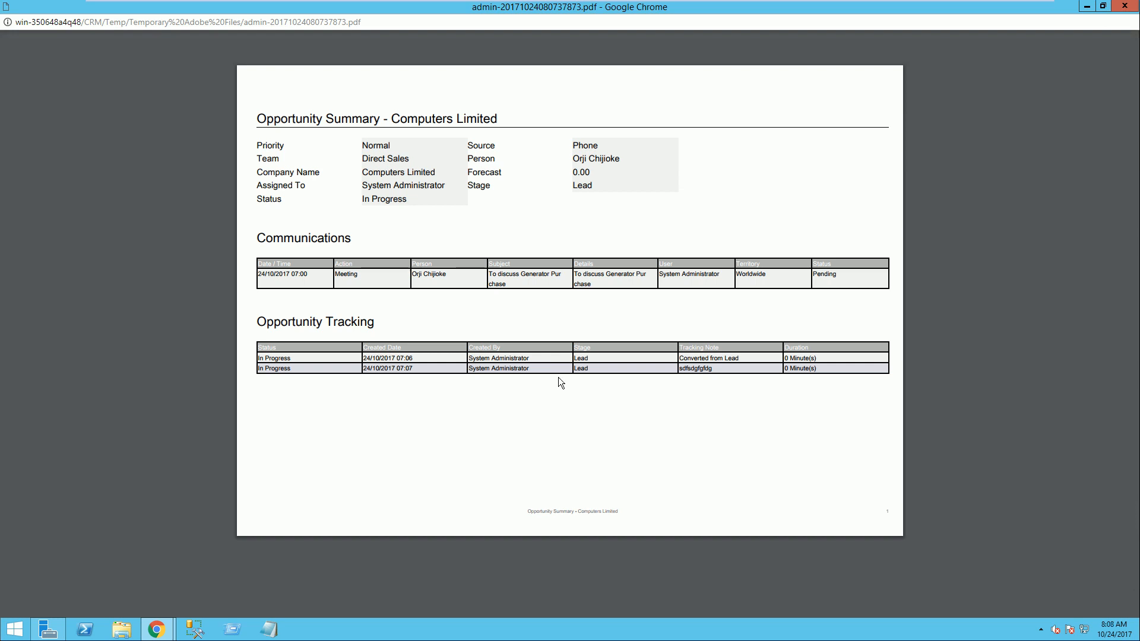
pyautogui.click(1124, 7)
pyautogui.click(949, 274)
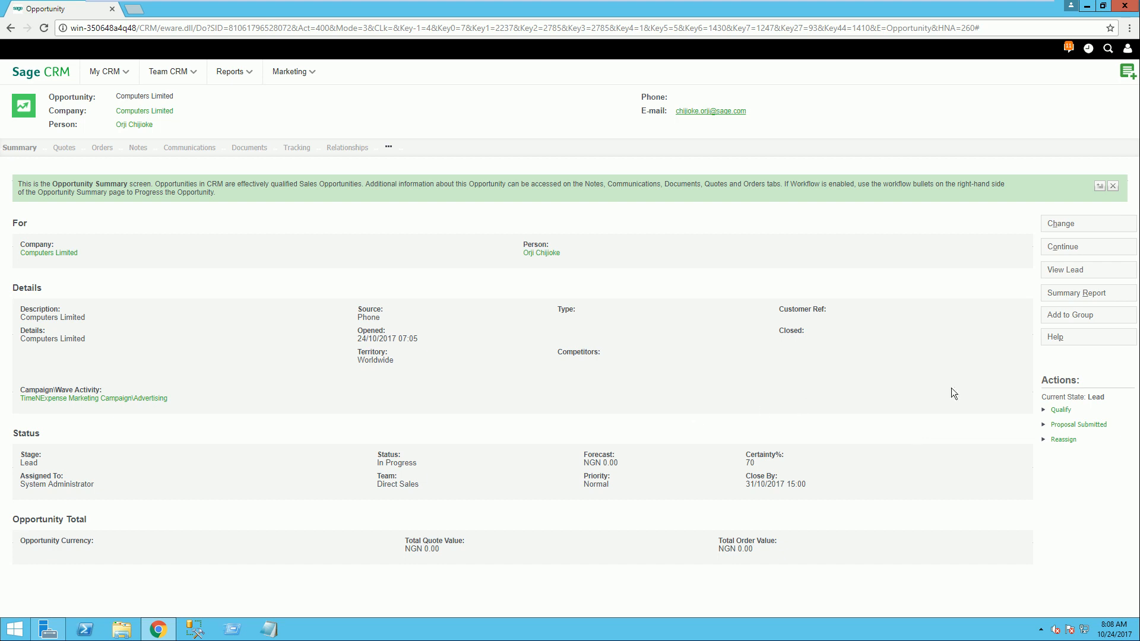
# Step: Qualify the opportunity with a tracking note beginning "this customer is ready to" and save it
pyautogui.click(1061, 410)
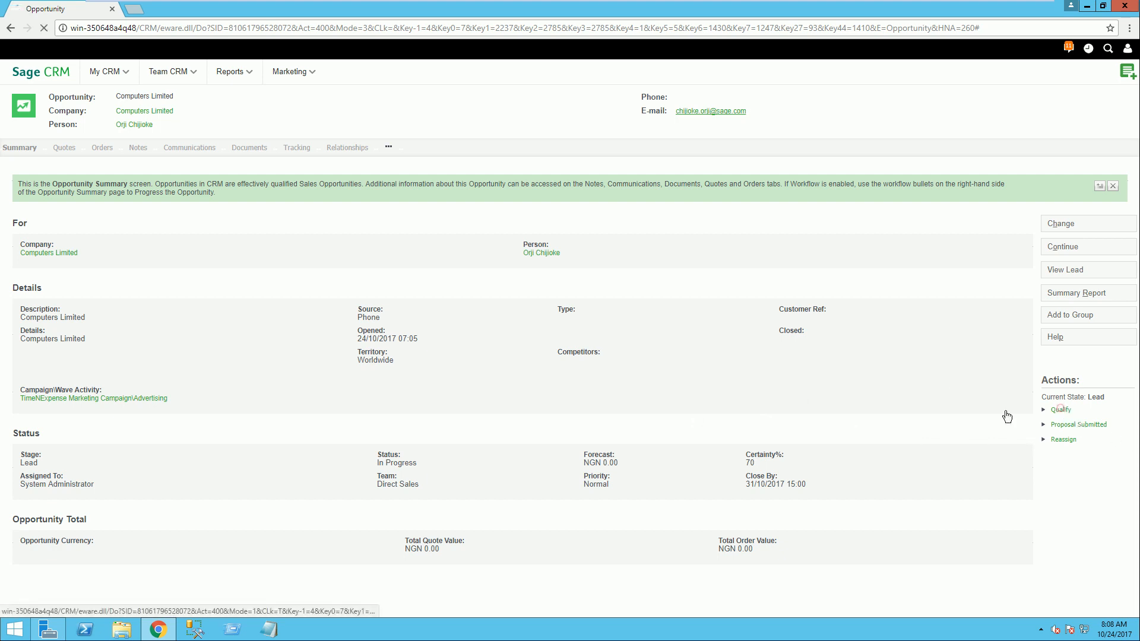
pyautogui.click(181, 312)
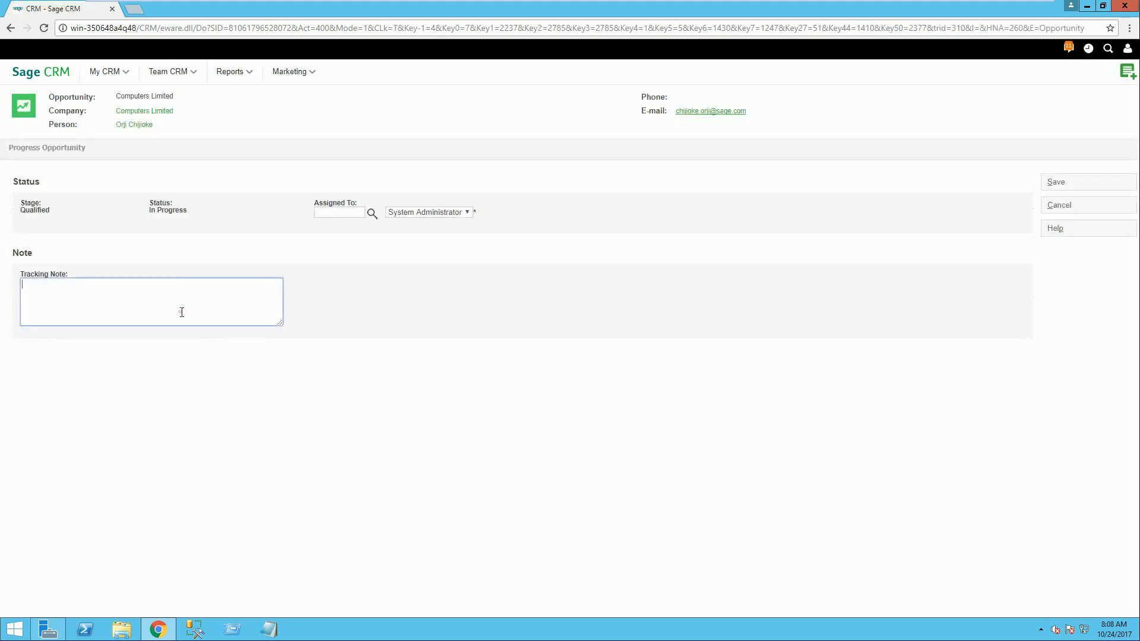
pyautogui.write('this customer is ready to dfdsdssdds')
pyautogui.click(1057, 184)
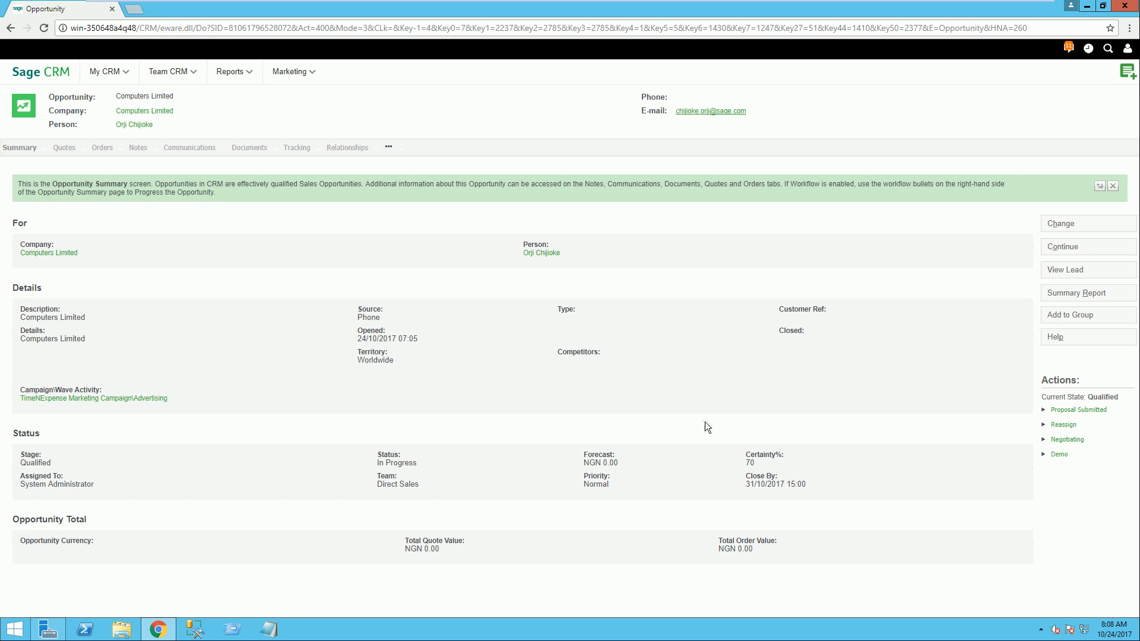
# Step: Start a new quote for the opportunity with the description "Generator Supply-" followed by the purchase order number
pyautogui.click(64, 148)
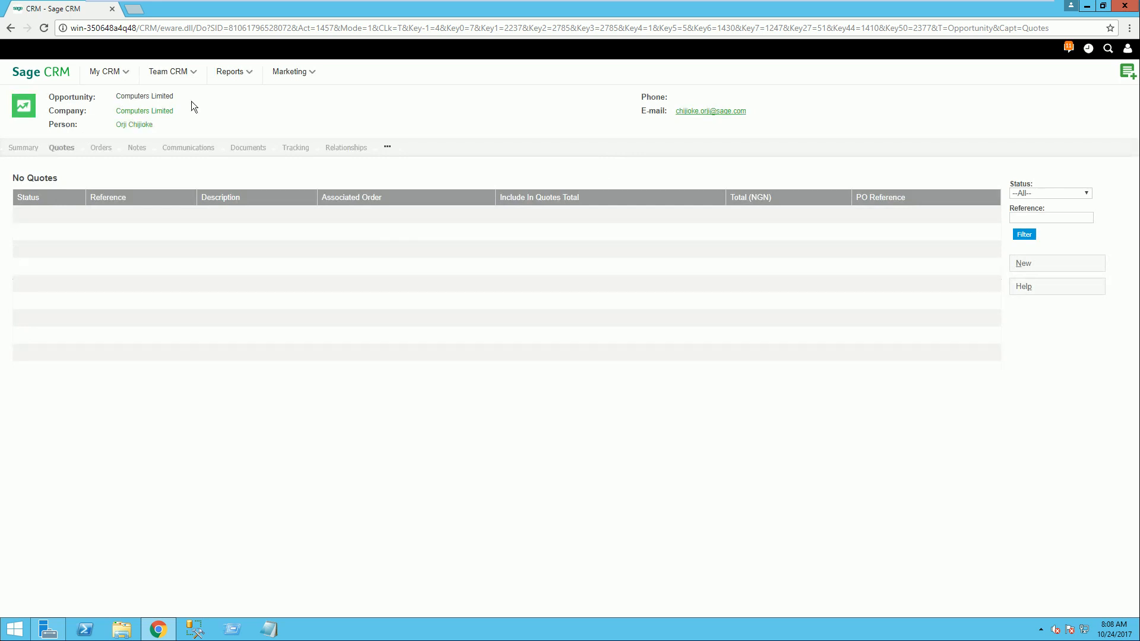
pyautogui.click(1027, 267)
pyautogui.click(70, 243)
pyautogui.click(66, 244)
pyautogui.write('Generat')
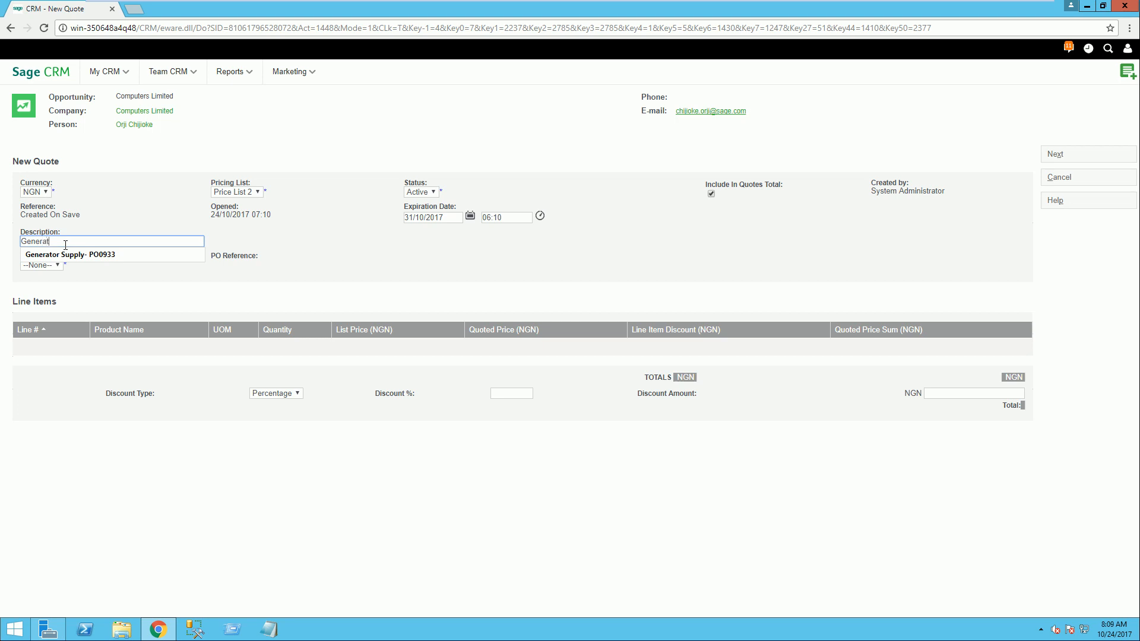
pyautogui.click(95, 254)
pyautogui.click(140, 238)
pyautogui.press('BackSpace')
pyautogui.press('BackSpace')
pyautogui.press('BackSpace')
pyautogui.press('BackSpace')
pyautogui.press('BackSpace')
pyautogui.press('BackSpace')
pyautogui.write('PO1111111')
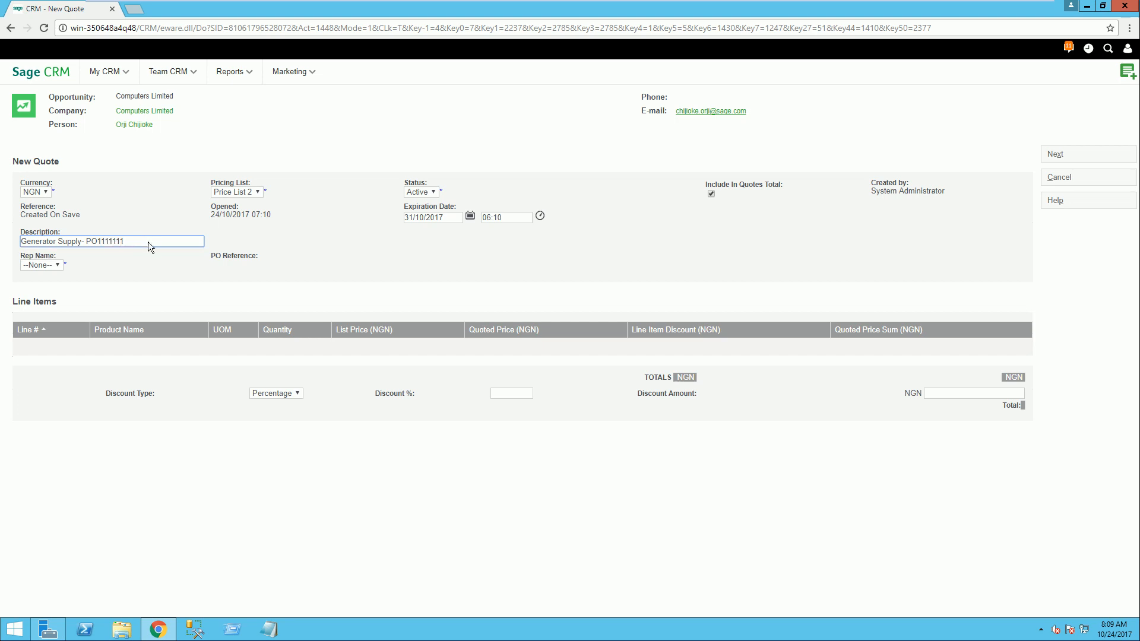
# Step: Assign the first listed sales rep to the quote and proceed to its summary
pyautogui.click(55, 265)
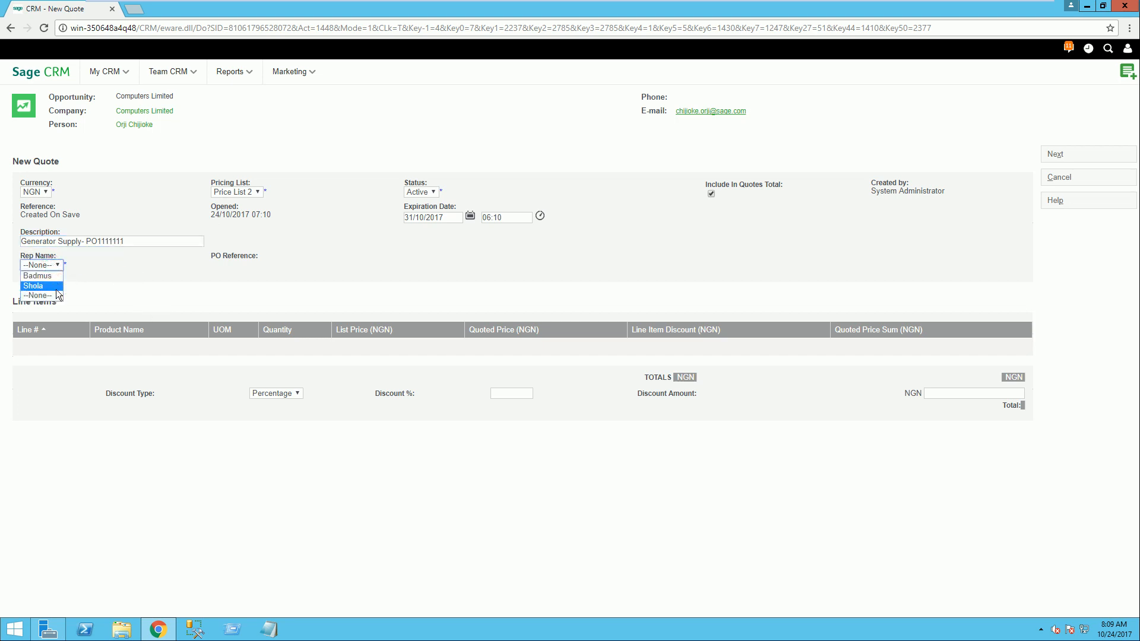
pyautogui.click(38, 276)
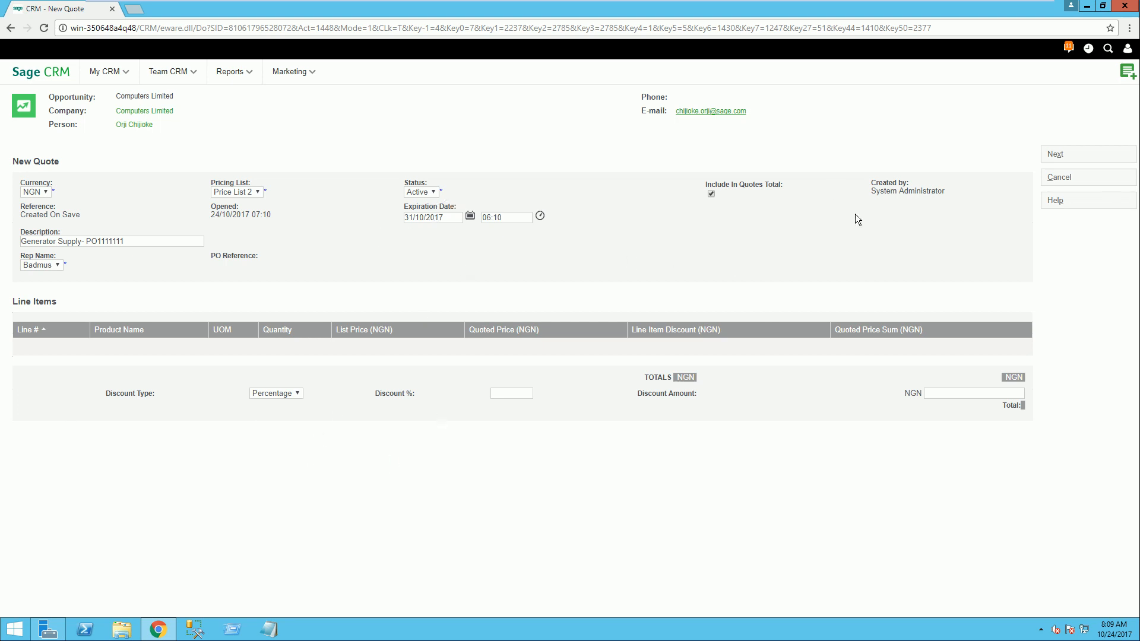
pyautogui.click(1054, 154)
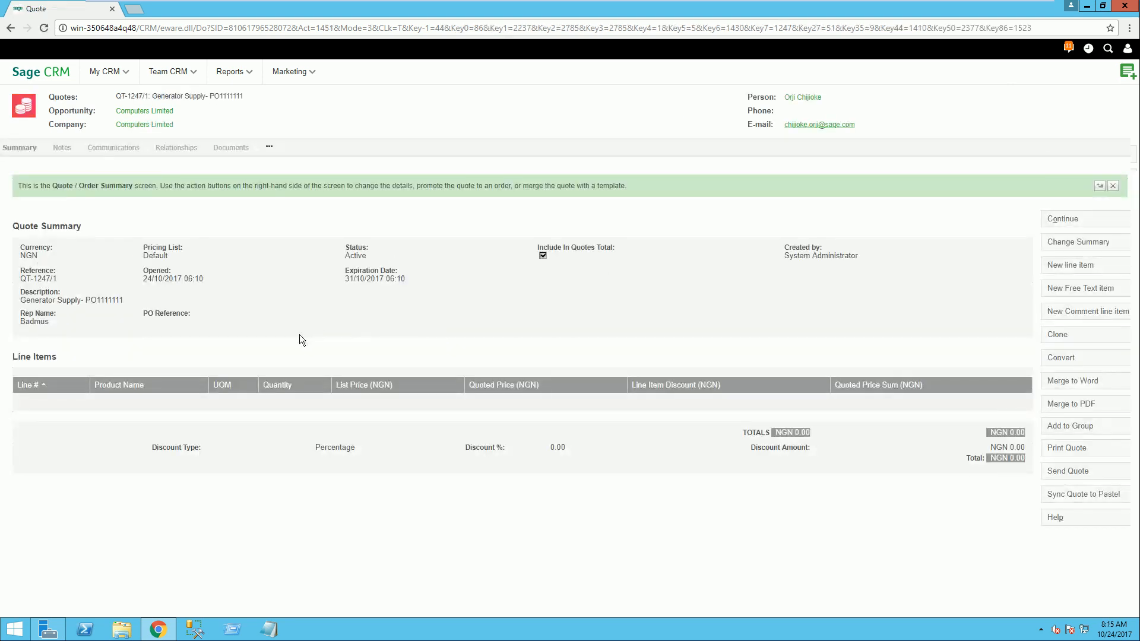
# Step: Add a new line item to the quote with product family Generators and product 22KVA High Power Gen
pyautogui.click(1069, 265)
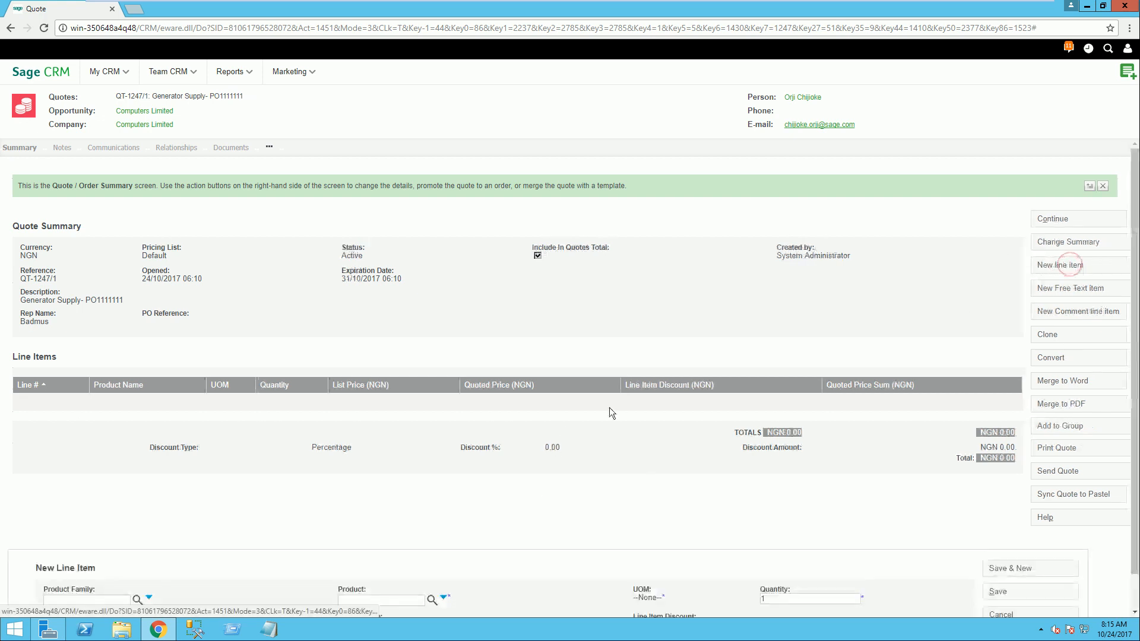
pyautogui.scroll(-1, 158, 529)
pyautogui.click(106, 563)
pyautogui.write('Generators')
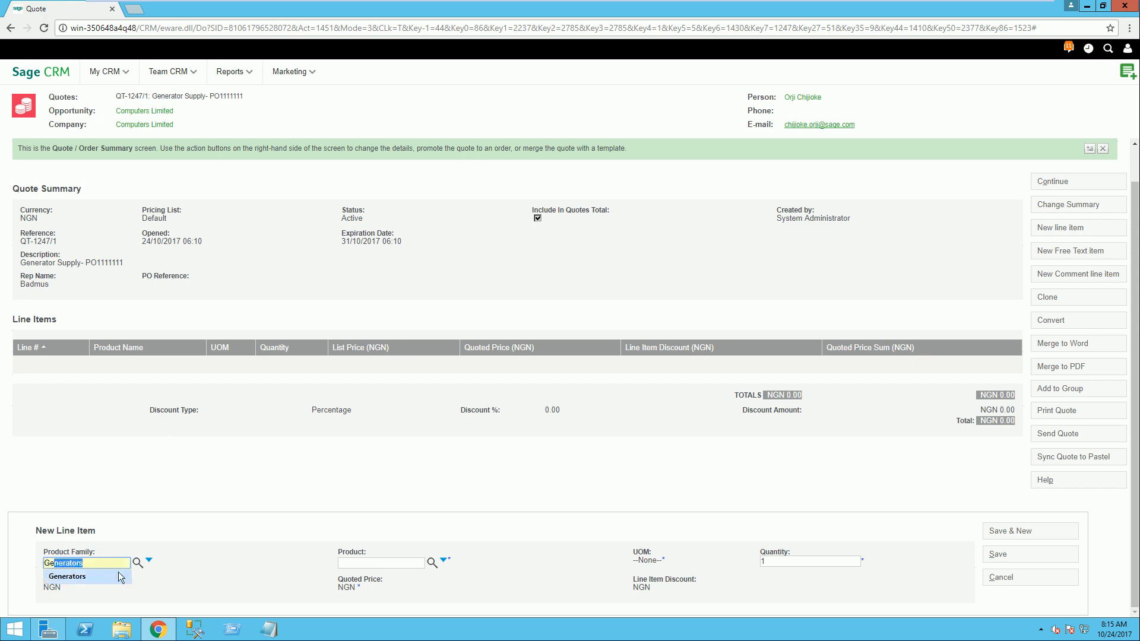
pyautogui.click(118, 574)
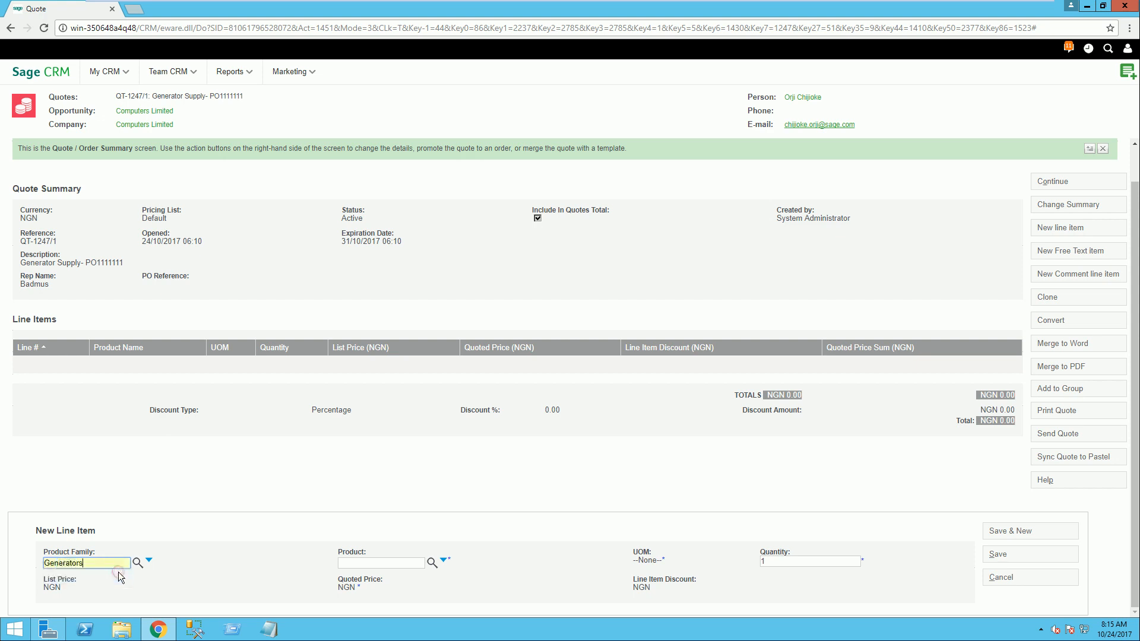
pyautogui.click(360, 563)
pyautogui.write('22KVA High Power Gen')
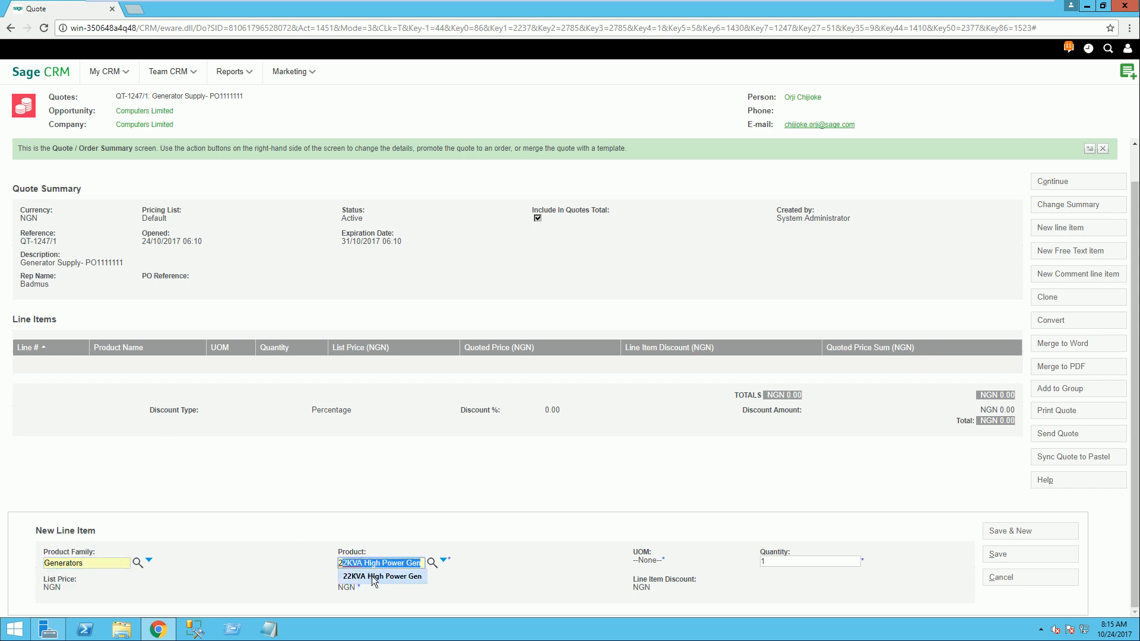
pyautogui.click(372, 574)
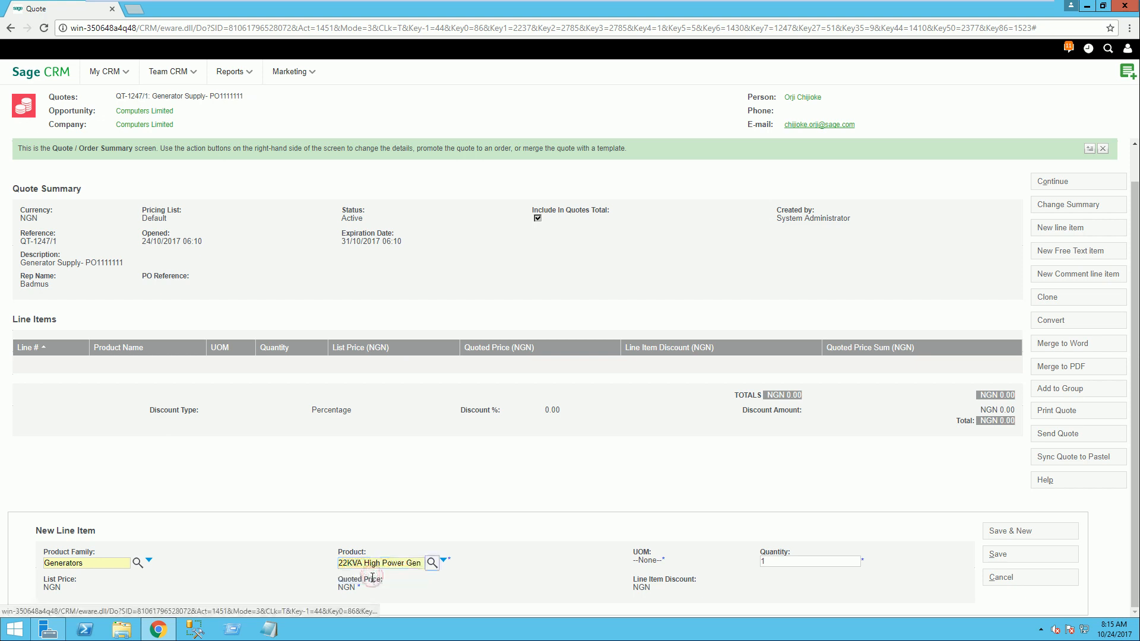
# Step: Set the generator line item's quantity to 2 and save the line
pyautogui.click(759, 560)
pyautogui.write('1')
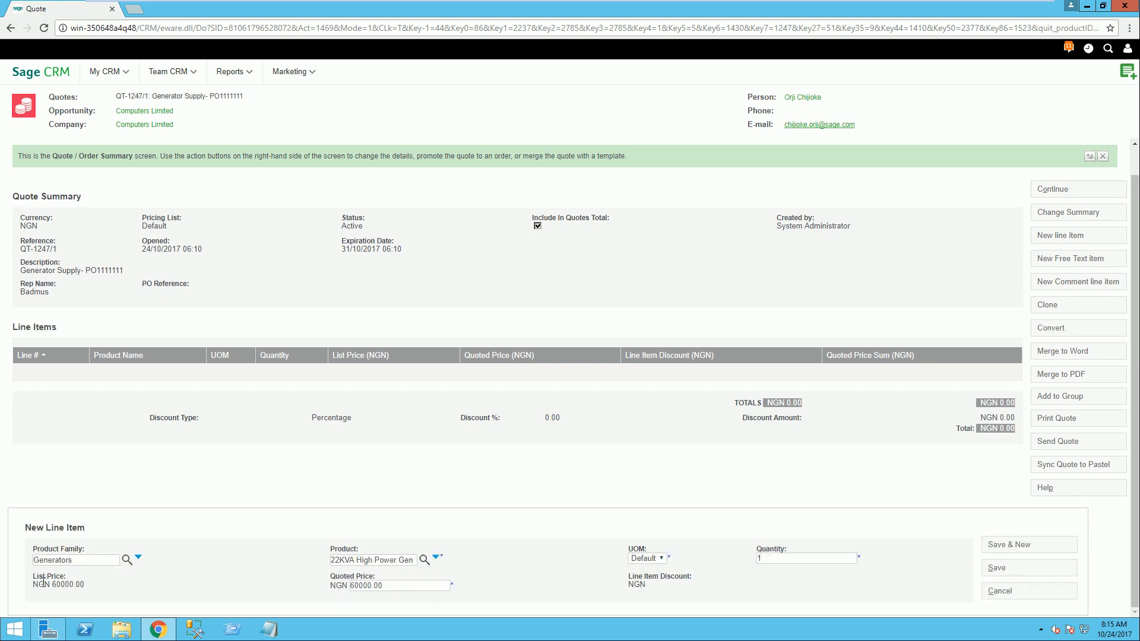
pyautogui.click(785, 558)
pyautogui.press('BackSpace')
pyautogui.write('2')
pyautogui.click(806, 572)
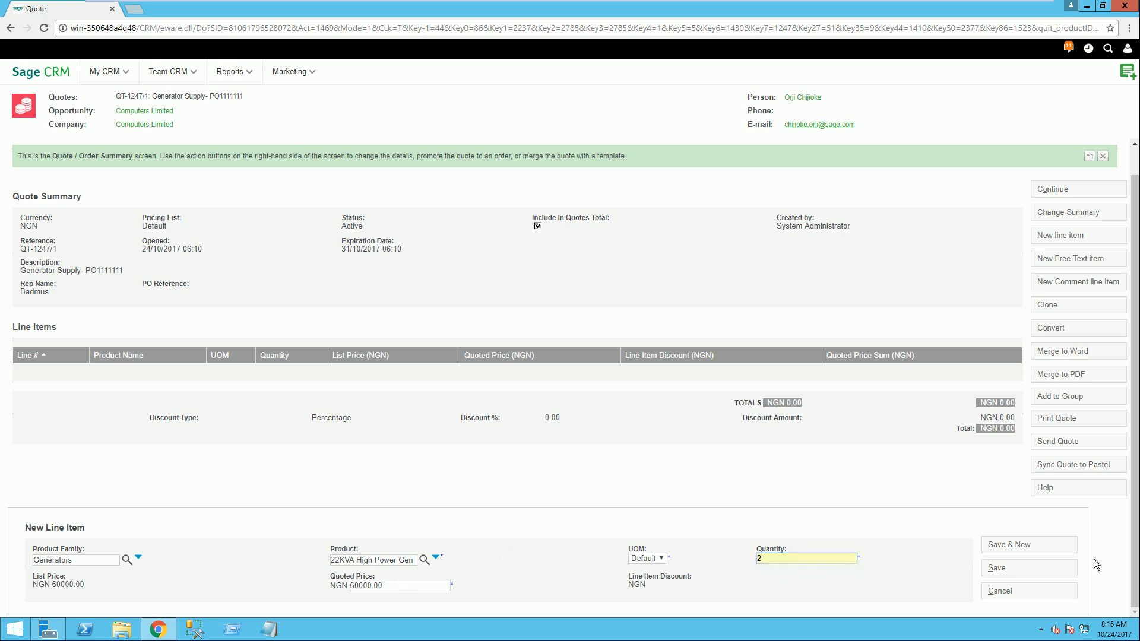
pyautogui.click(1024, 571)
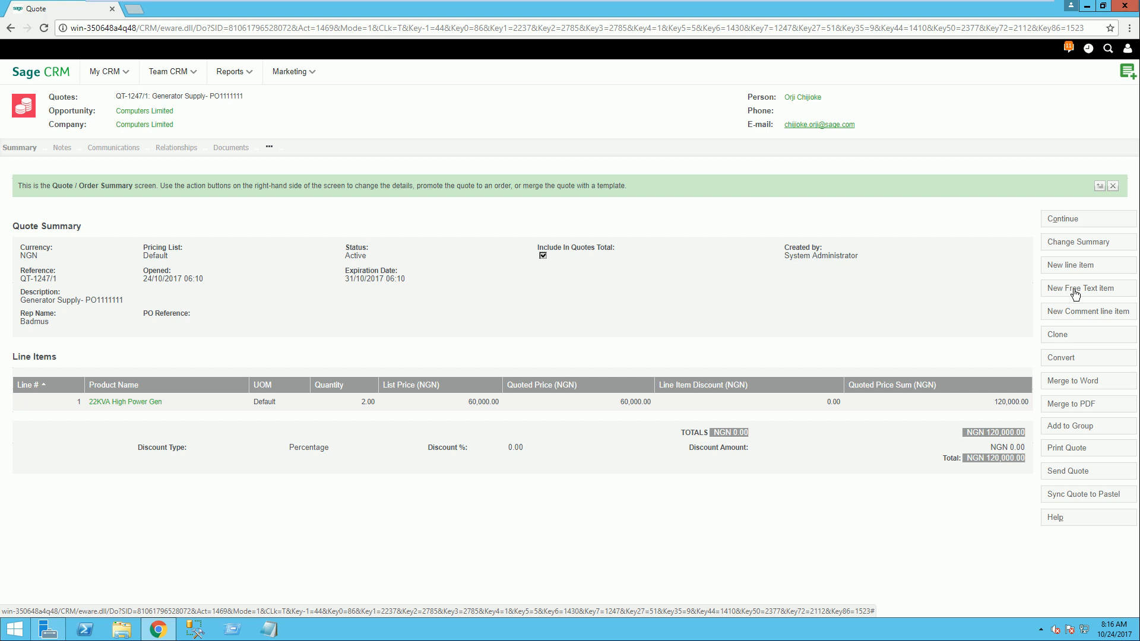
# Step: Add a free text line item described as "Delivery Charge" with a quoted price of NGN 5000 and save it
pyautogui.click(1075, 294)
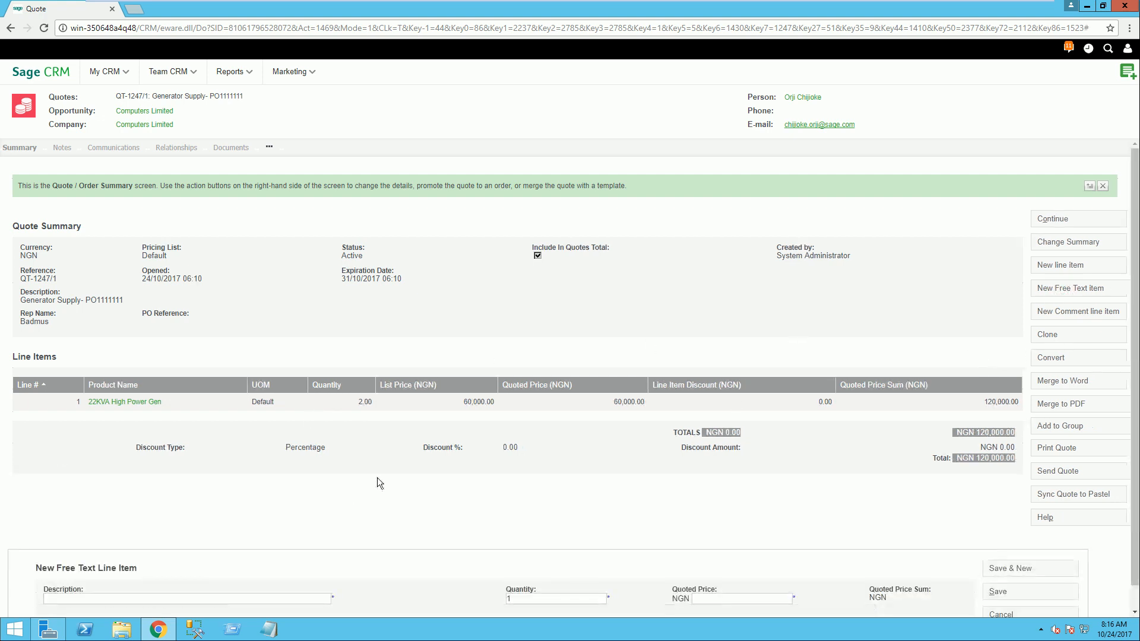
pyautogui.scroll(-1, 350, 496)
pyautogui.click(129, 575)
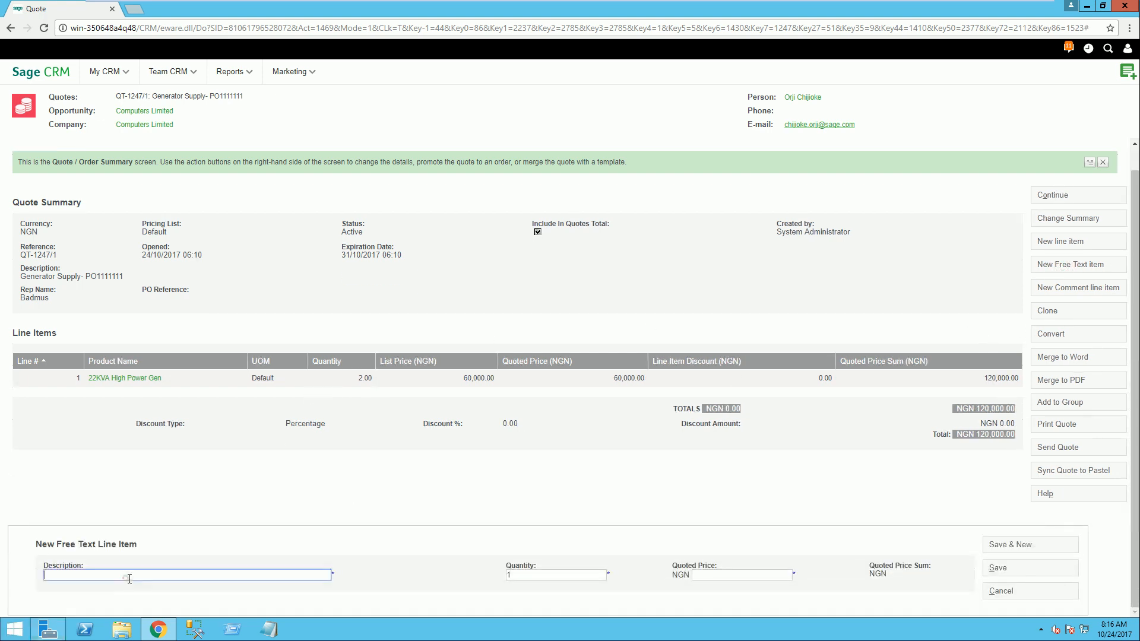
pyautogui.write('Se')
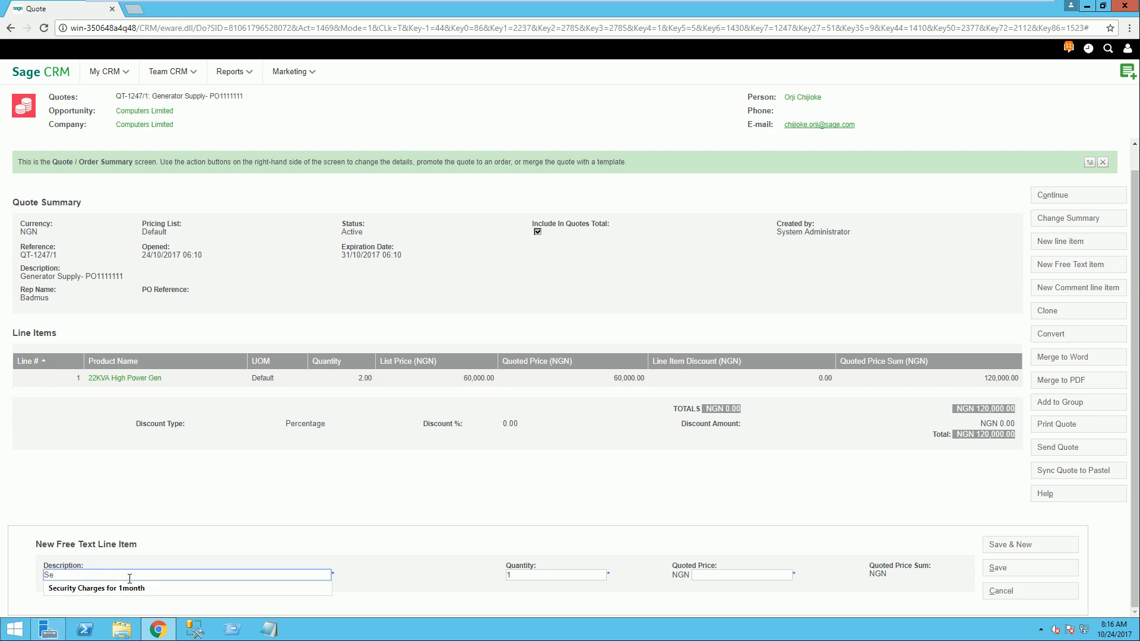
pyautogui.press('BackSpace')
pyautogui.press('BackSpace')
pyautogui.write('Delivery F Charge')
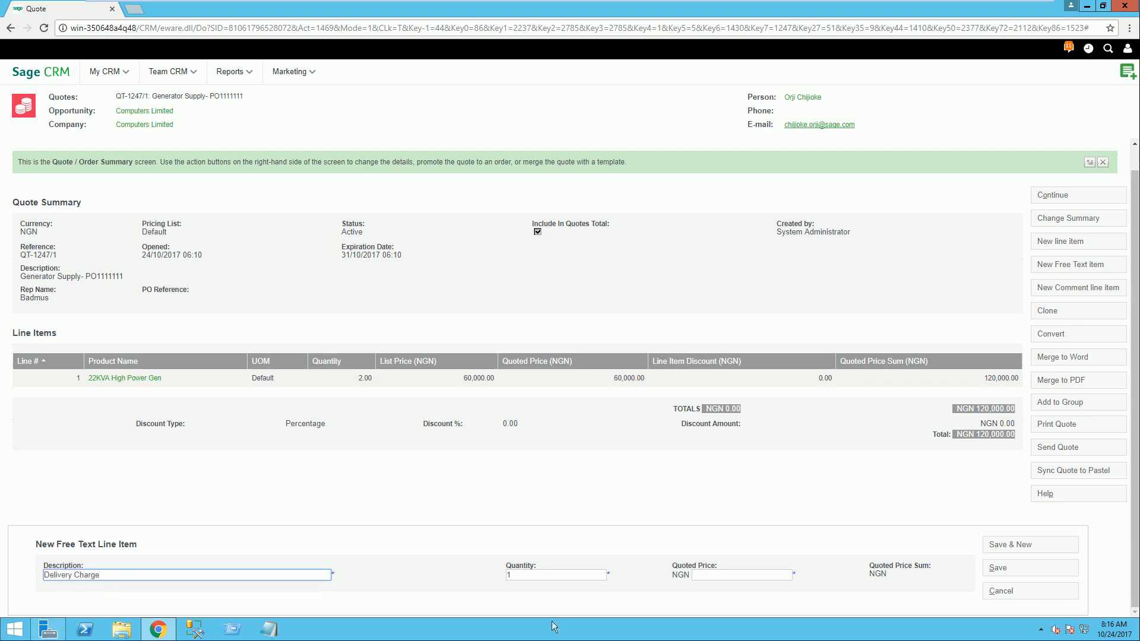
pyautogui.click(722, 577)
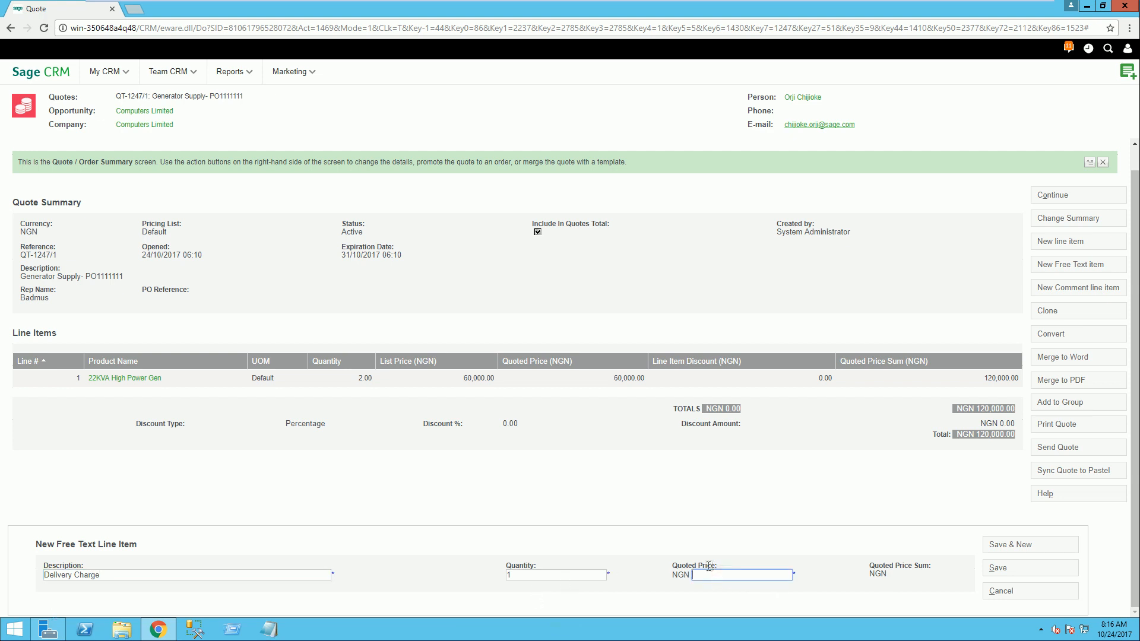
pyautogui.write('5000')
pyautogui.click(997, 567)
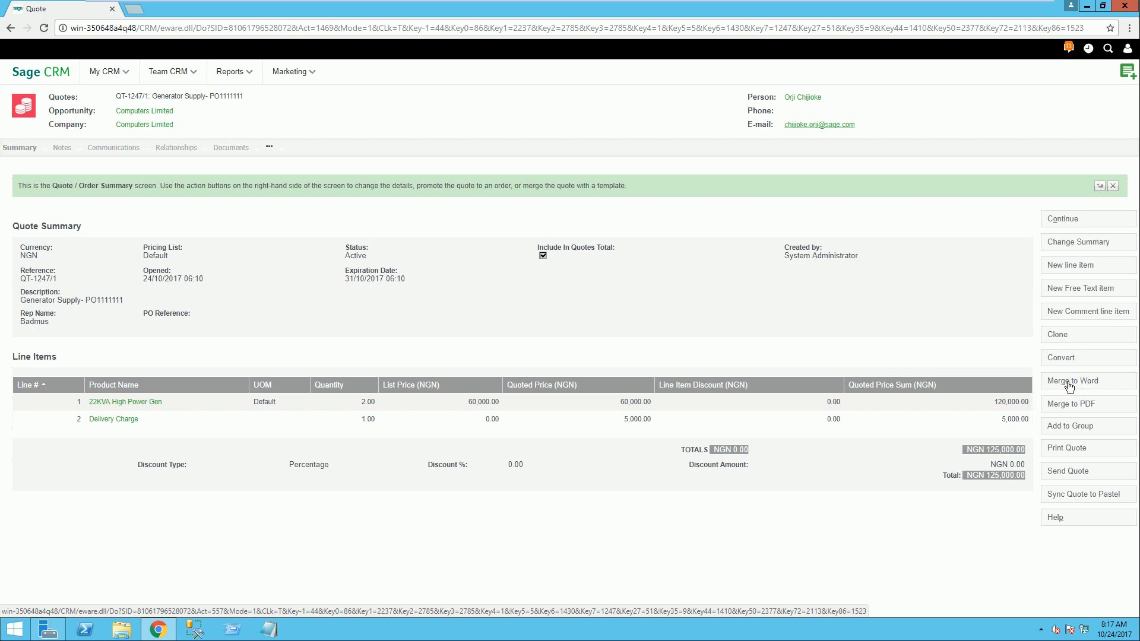
# Step: Generate the printable version of the quote, review its contents, and close it
pyautogui.click(1067, 450)
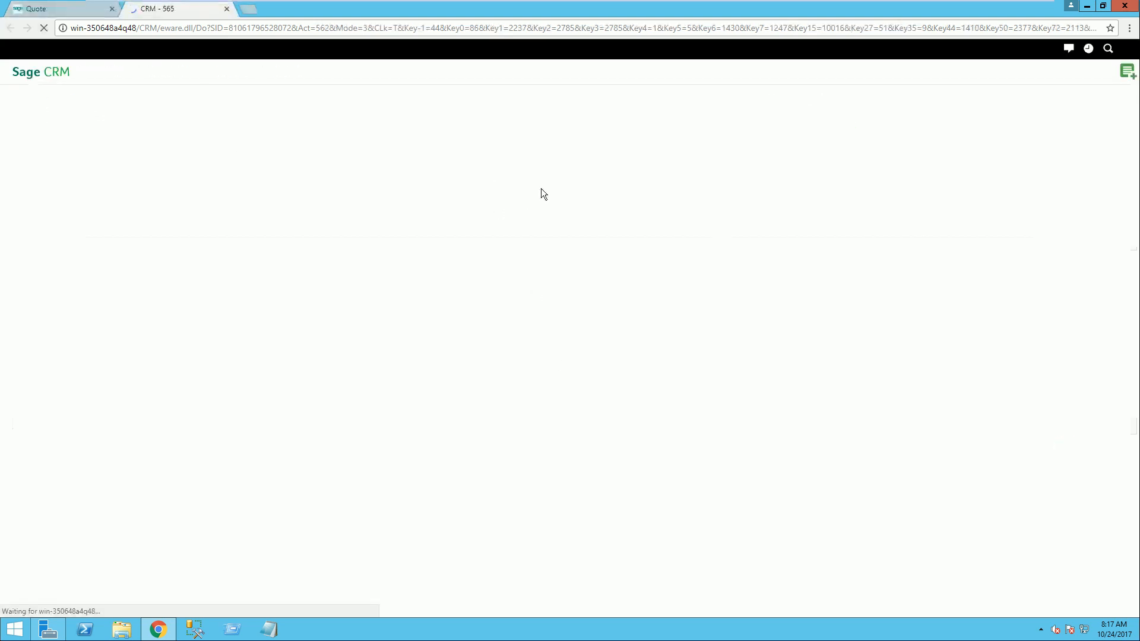
pyautogui.scroll(2, 527, 254)
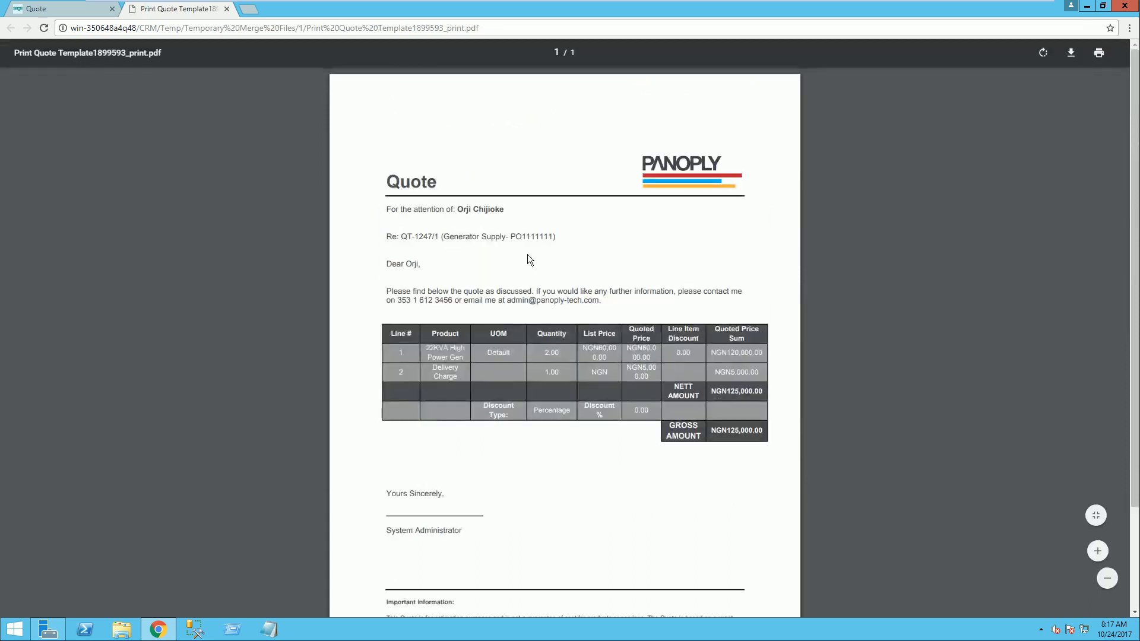
pyautogui.scroll(-2, 607, 228)
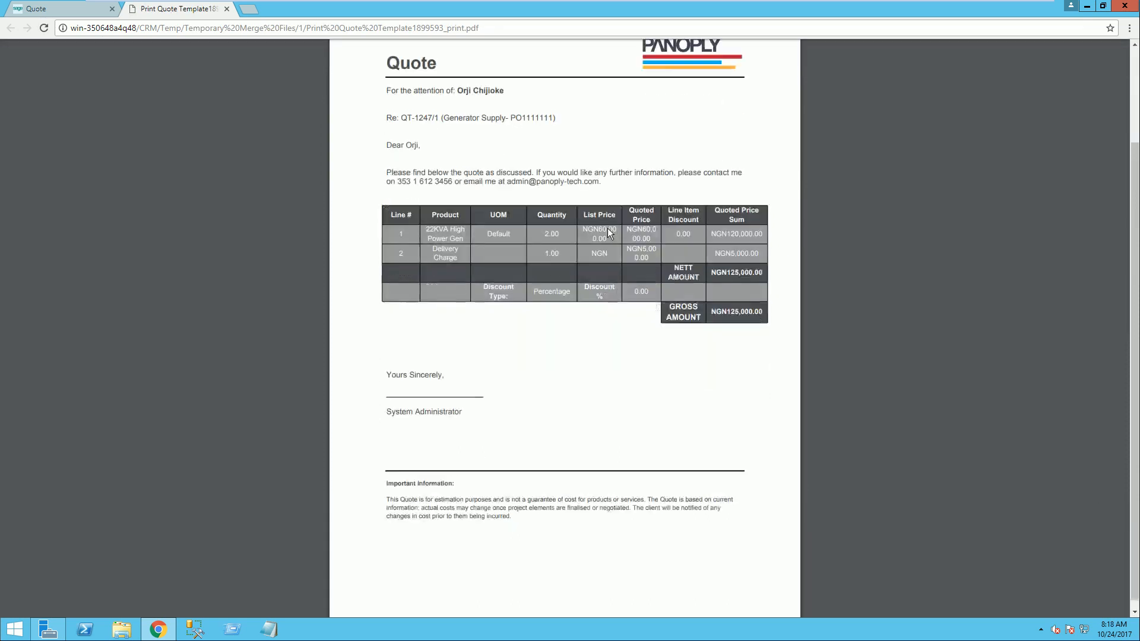
pyautogui.scroll(2, 607, 228)
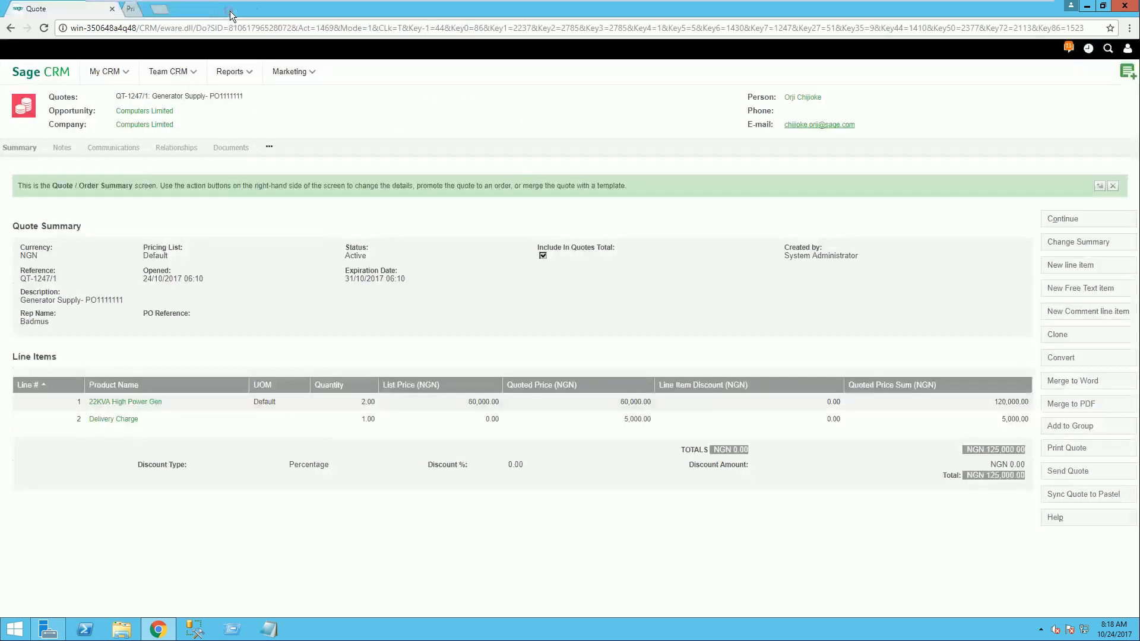
pyautogui.click(226, 8)
pyautogui.click(918, 305)
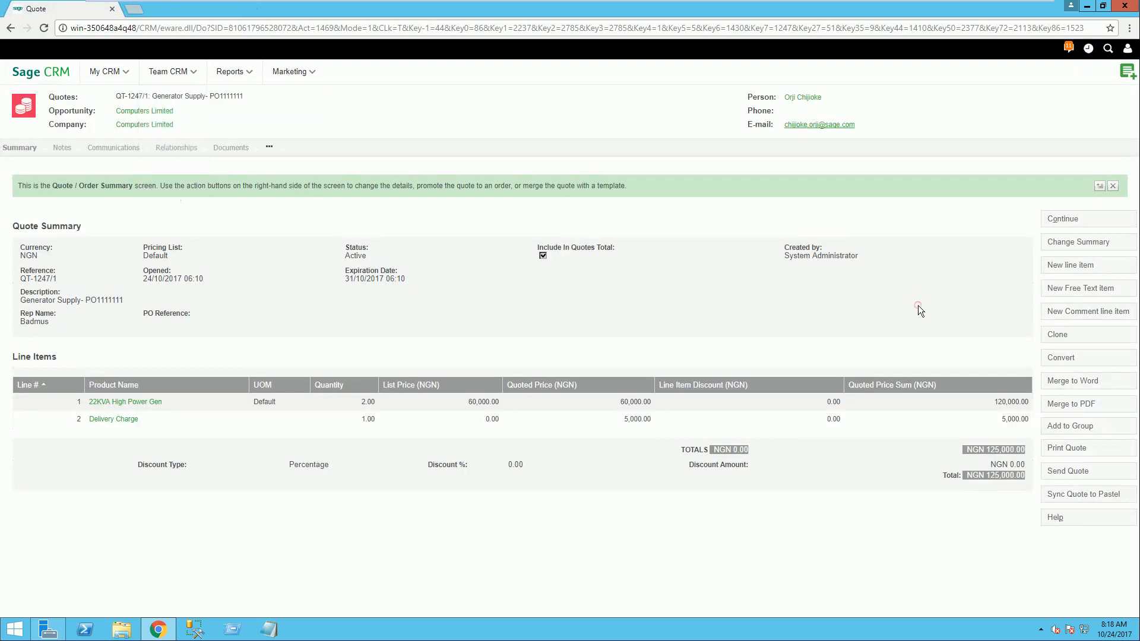
# Step: Preview the email prepared for sending the quote, then return to the quote summary without sending it
pyautogui.click(1072, 474)
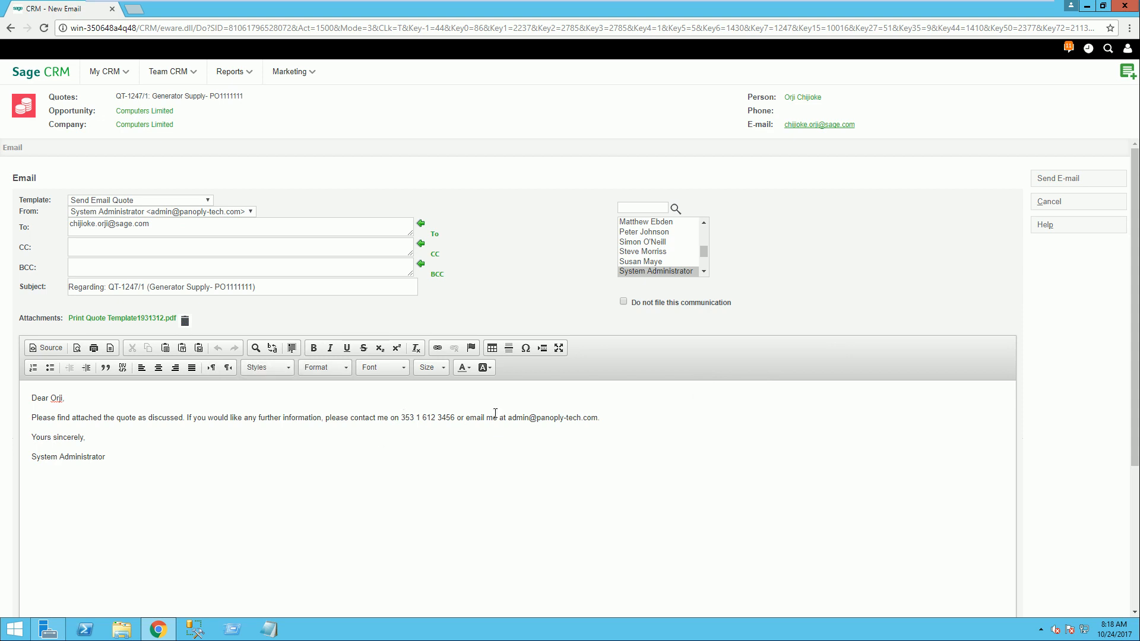
pyautogui.click(12, 29)
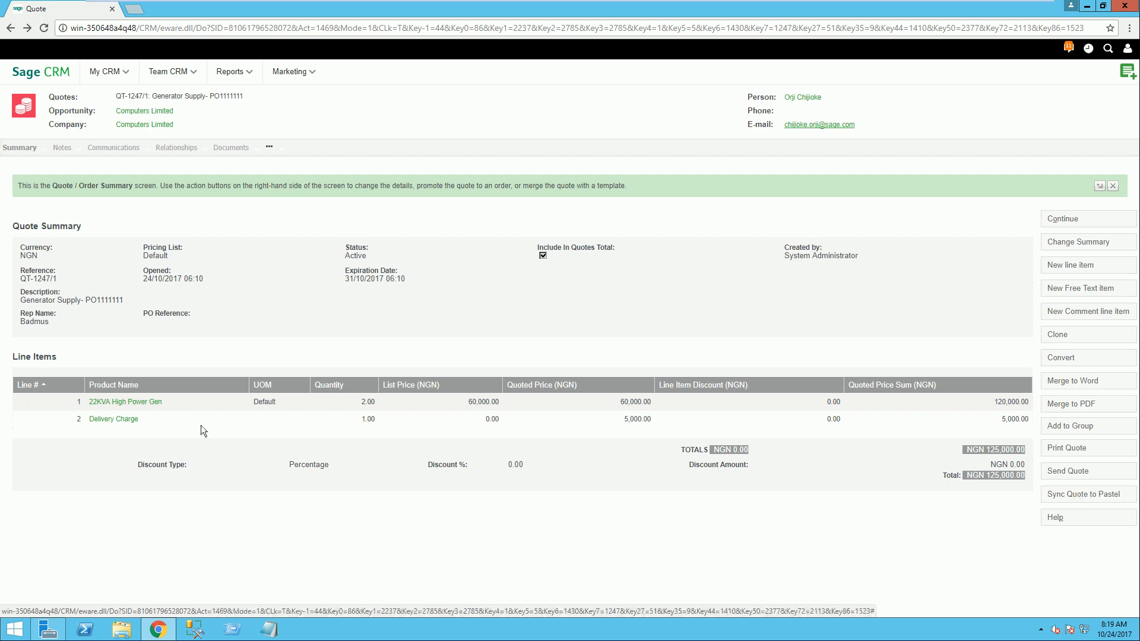
pyautogui.click(777, 285)
# Step: Start converting the quote to an order and use the customer's listed address as the billing address
pyautogui.click(1062, 358)
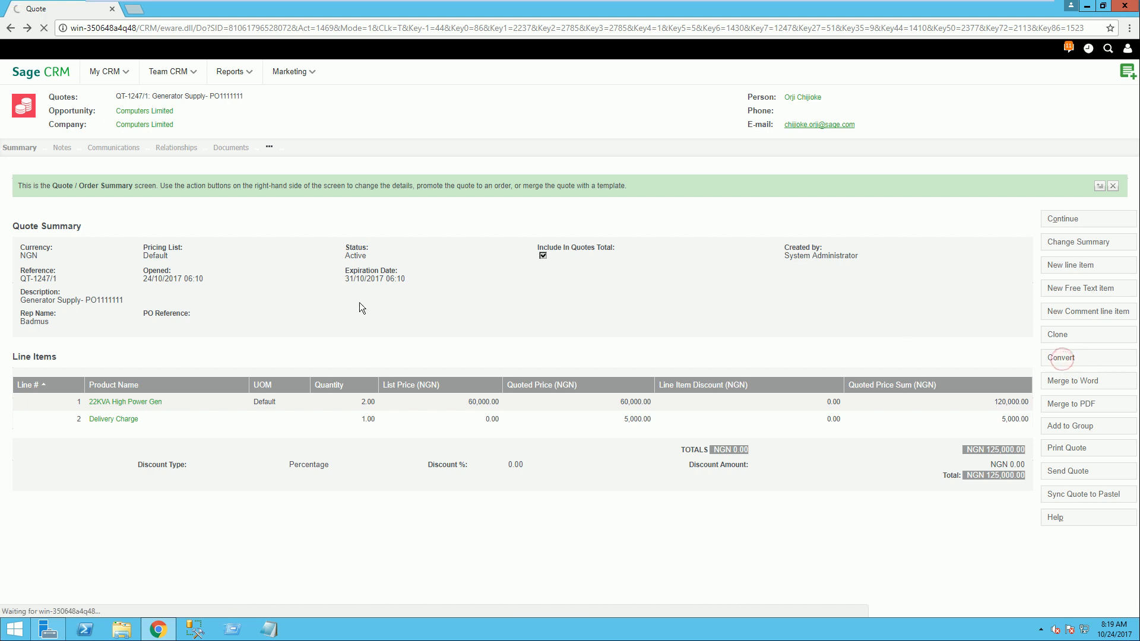
pyautogui.write('gfgf')
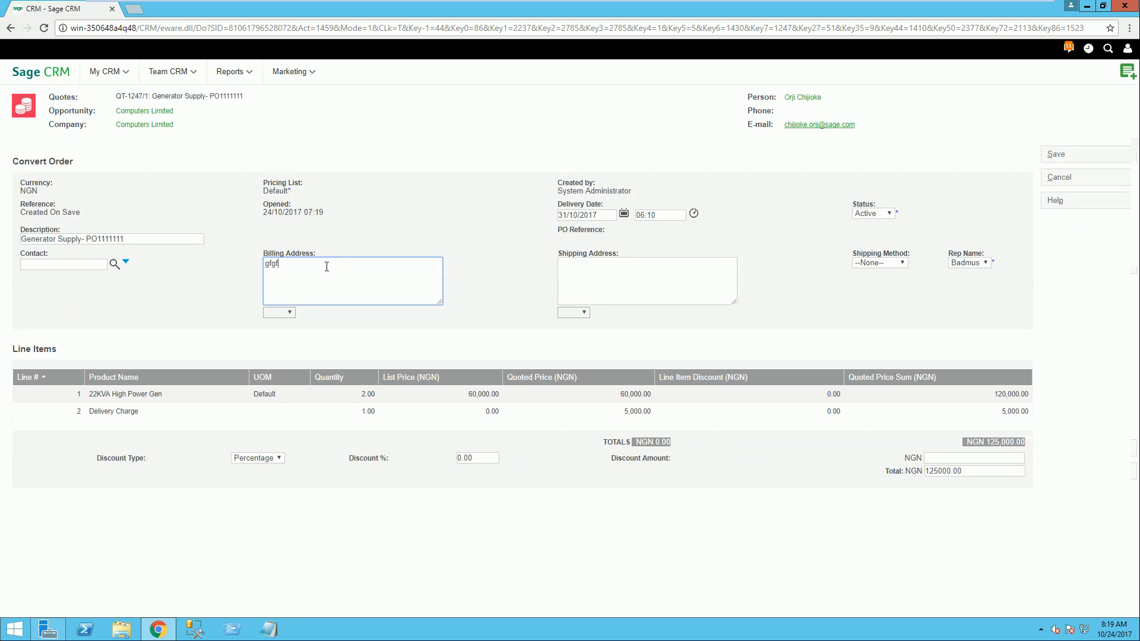
pyautogui.write('jhghhg')
pyautogui.moveTo(309, 266); pyautogui.dragTo(266, 267)
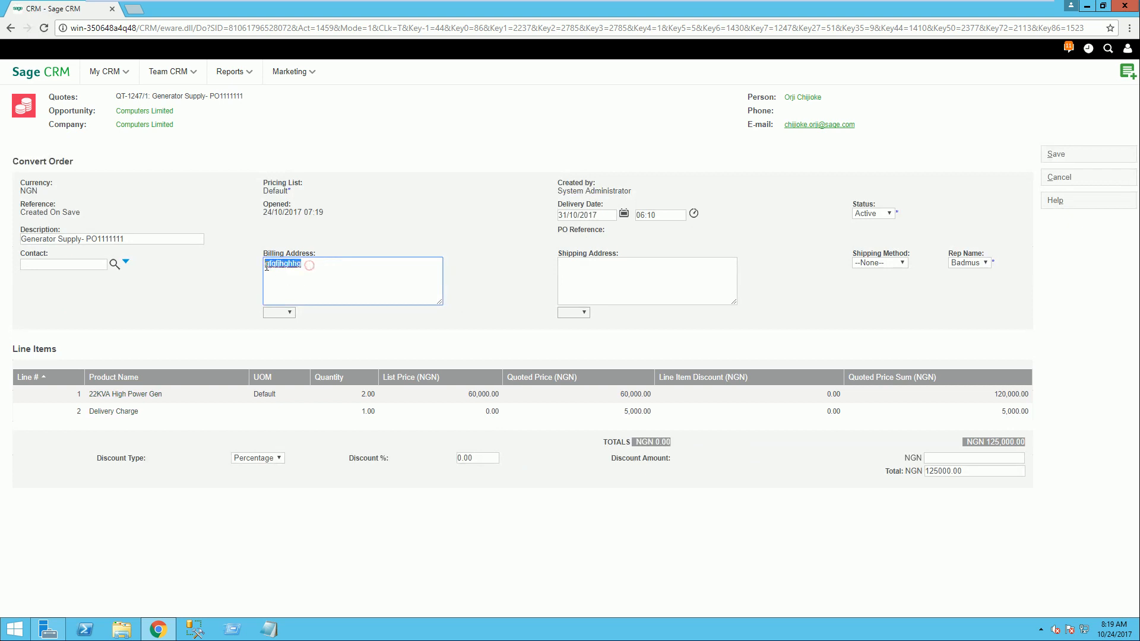
pyautogui.click(290, 313)
pyautogui.click(279, 322)
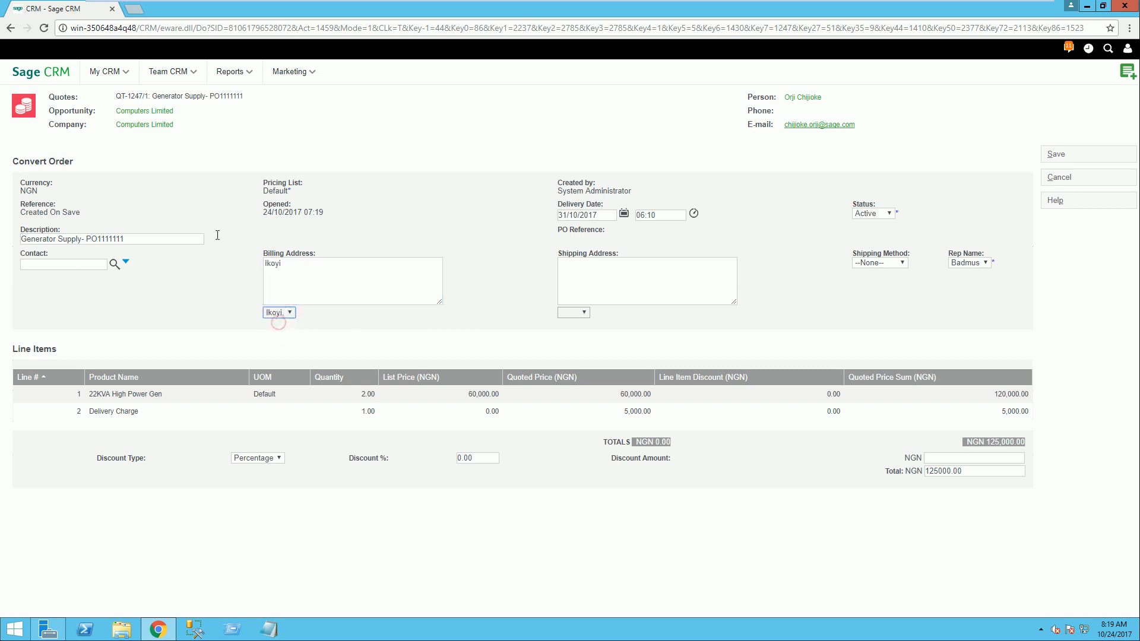
# Step: Use the customer's listed address for shipping, set the shipping method to Courier, and save the order
pyautogui.click(582, 311)
pyautogui.click(578, 322)
pyautogui.click(903, 262)
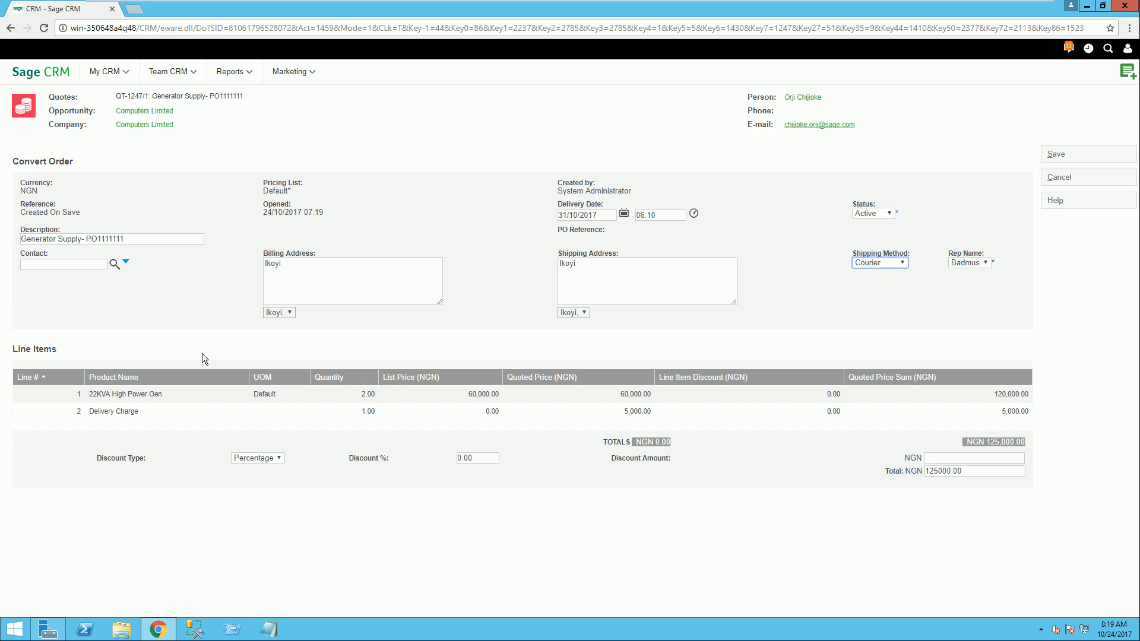
pyautogui.click(1055, 154)
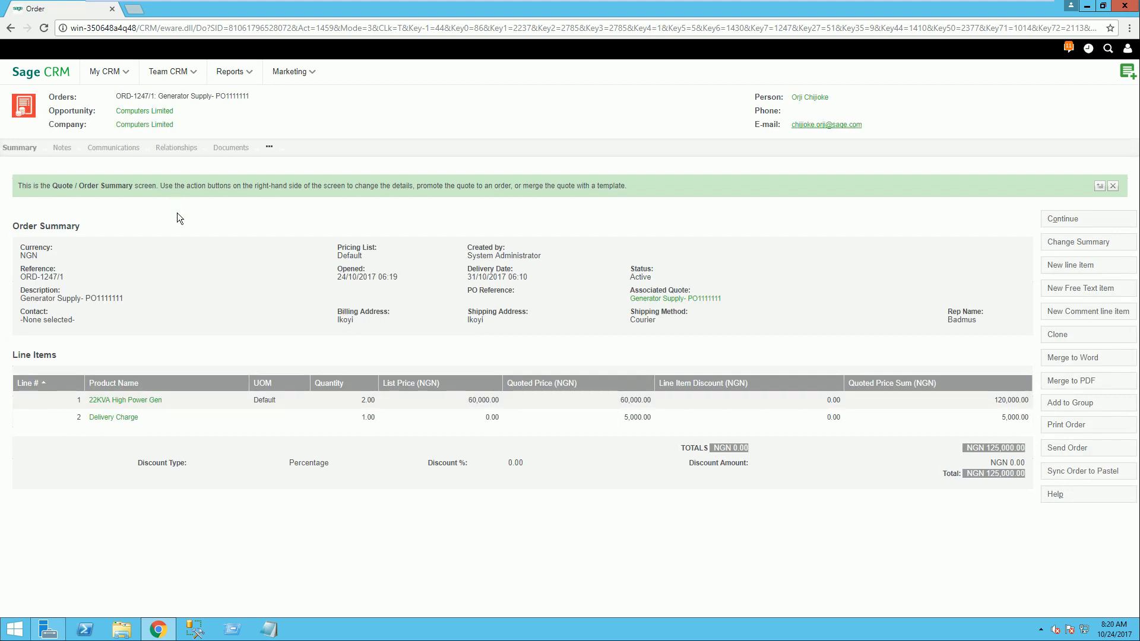
# Step: Return to the Computers Limited opportunity, review its summary report including the tracking history, and close the report
pyautogui.click(145, 111)
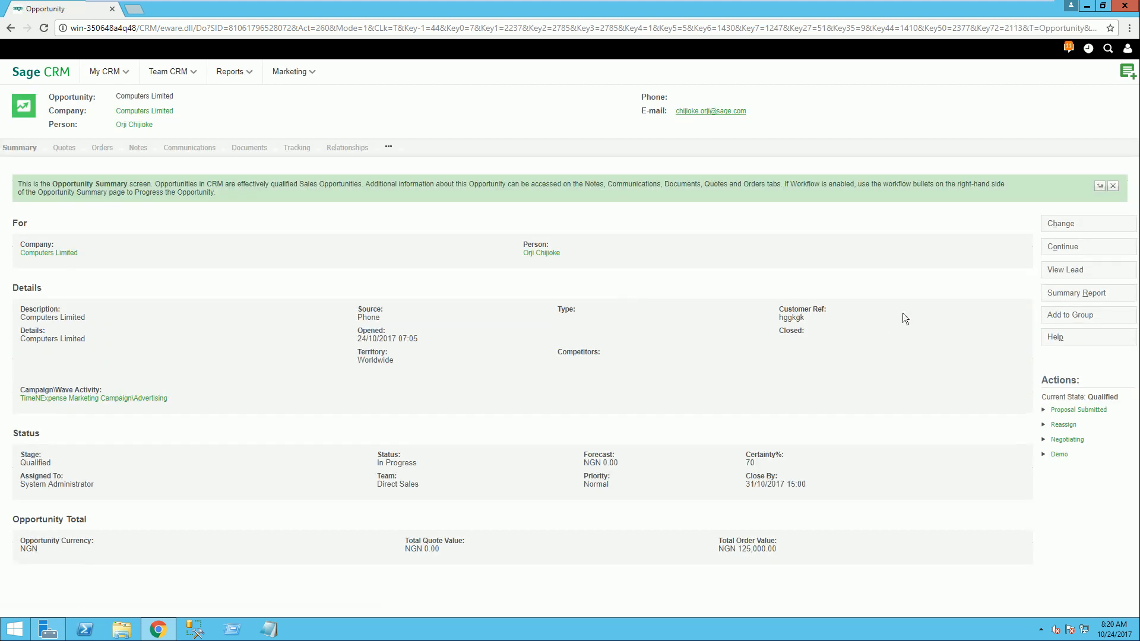
pyautogui.click(1066, 294)
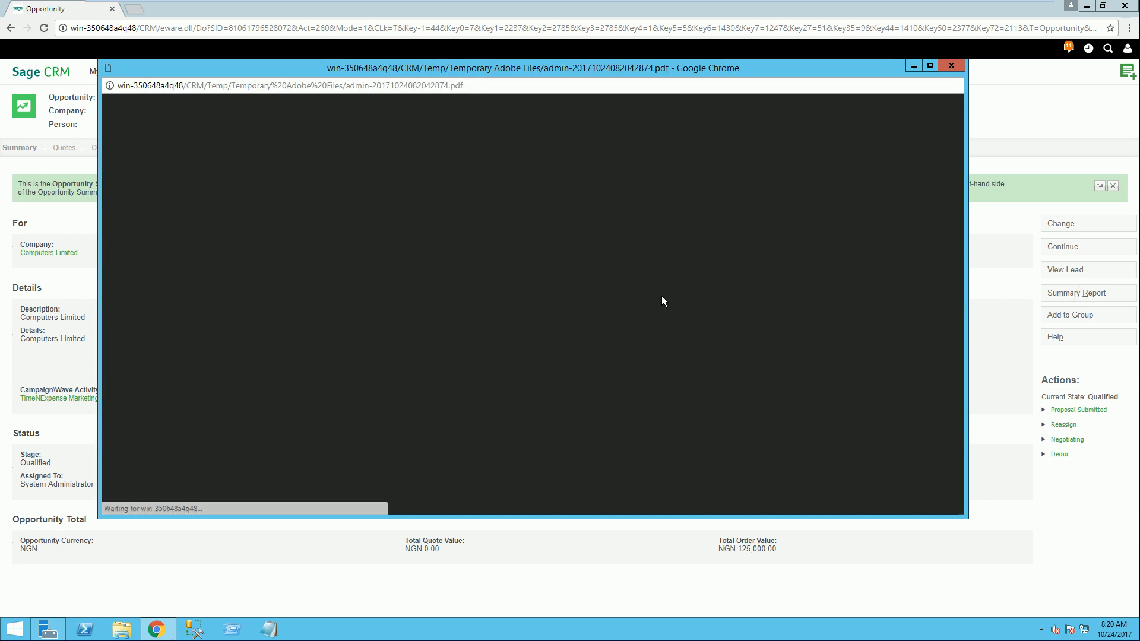
pyautogui.scroll(-1, 640, 323)
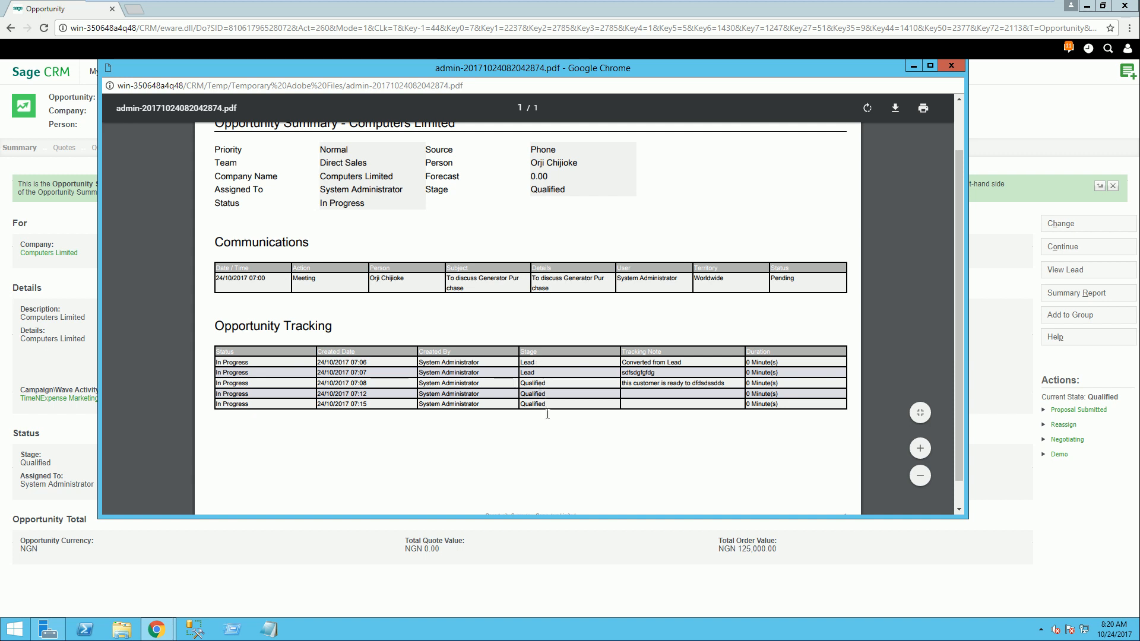
pyautogui.click(951, 66)
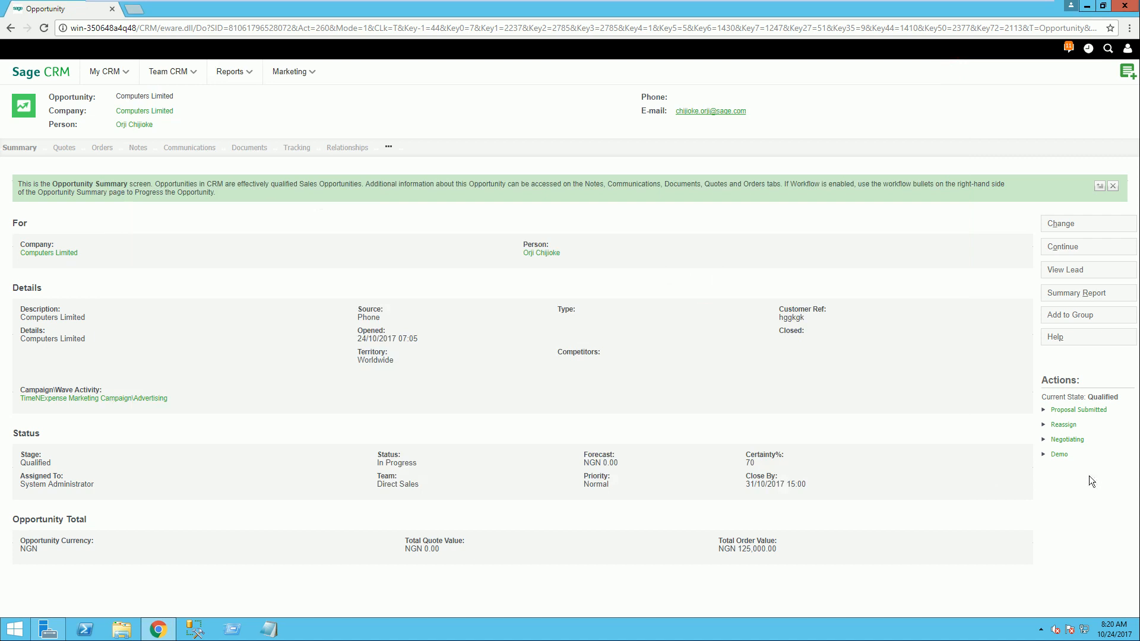
# Step: Start progressing the opportunity to Proposal Submitted with the tracking note "sfggffdgdgfddffdfgg"
pyautogui.click(1069, 409)
pyautogui.click(131, 323)
pyautogui.write('s')
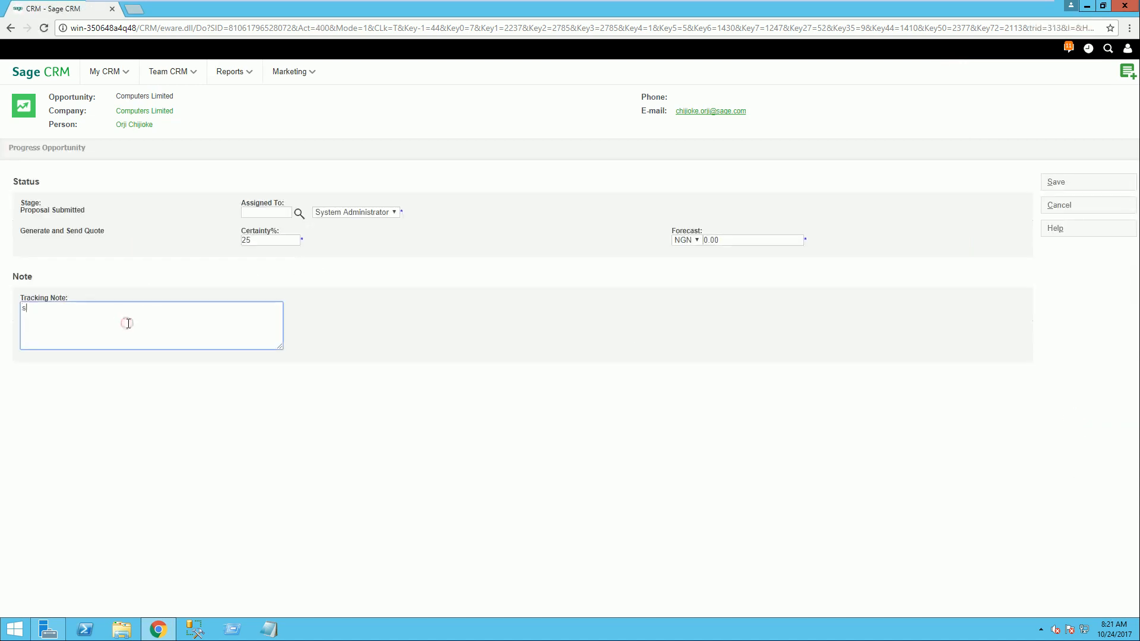
pyautogui.write('fggffdgdgfddffdfgg')
# Step: Set the opportunity's forecast to NGN 125000 and its certainty to 80%, and save the Proposal Submitted stage
pyautogui.click(729, 239)
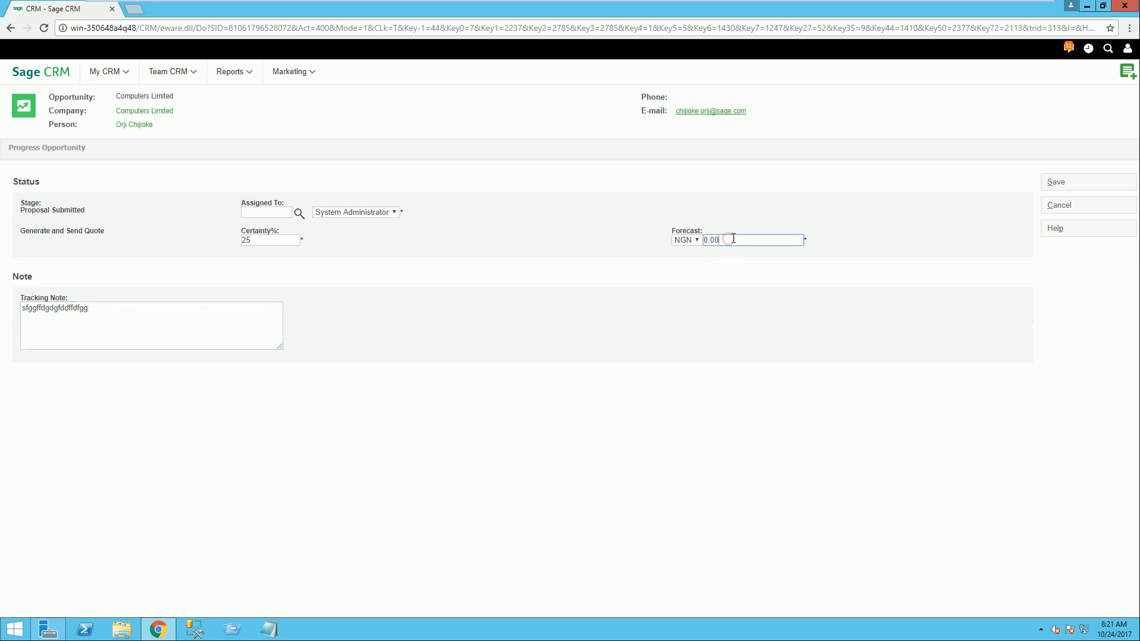
pyautogui.press('BackSpace')
pyautogui.press('BackSpace')
pyautogui.press('BackSpace')
pyautogui.write('125000')
pyautogui.click(717, 241)
pyautogui.click(882, 230)
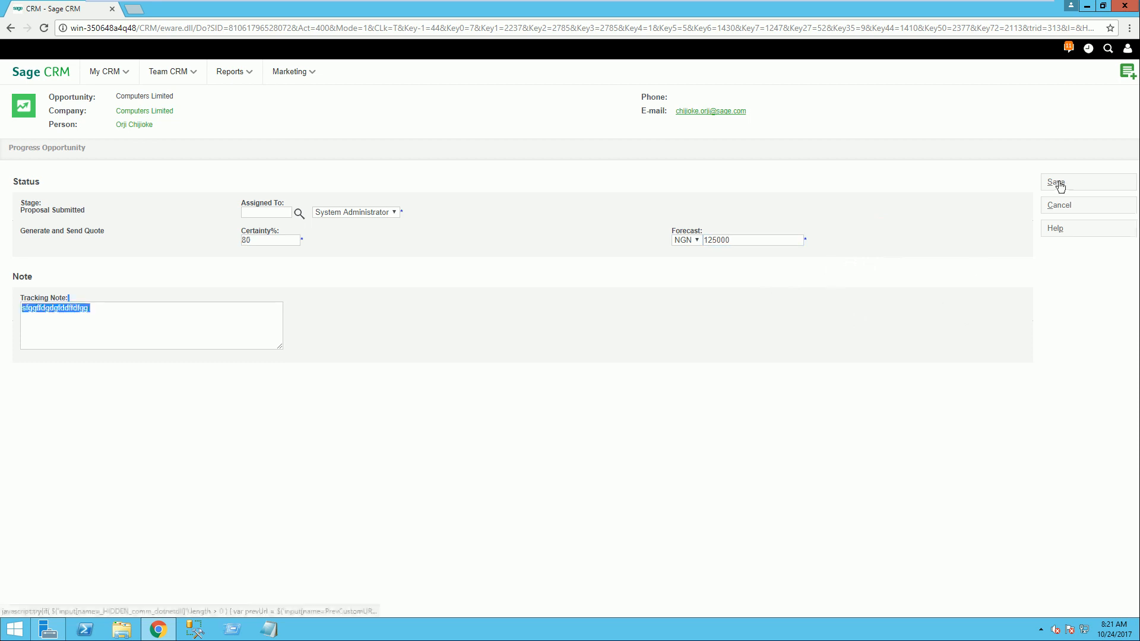
pyautogui.click(1057, 181)
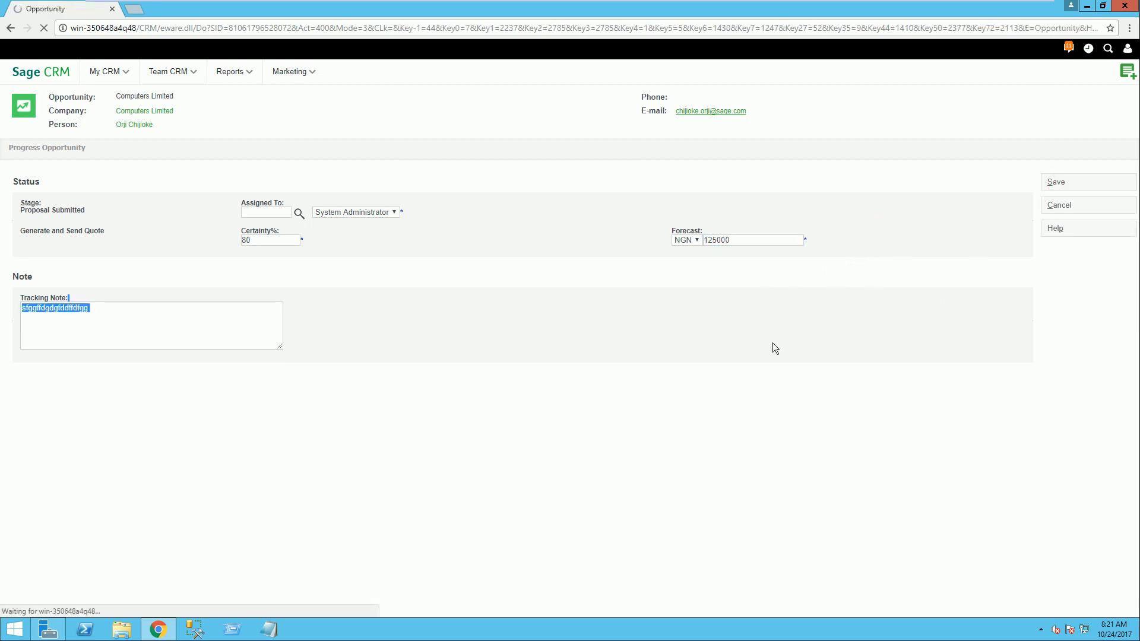
pyautogui.click(941, 348)
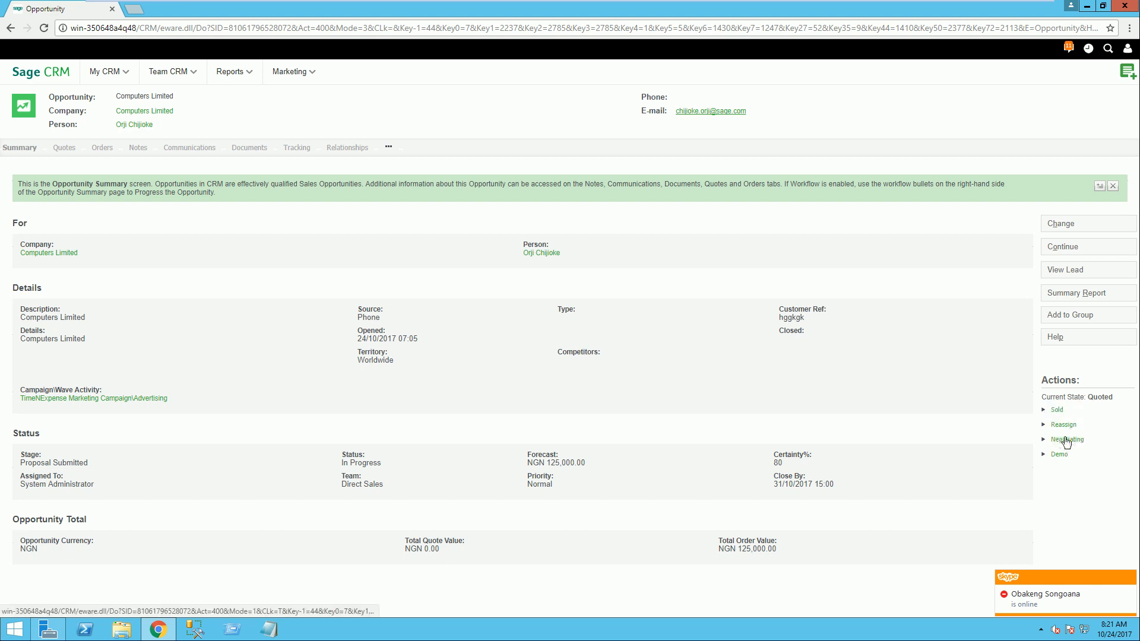
# Step: Progress the Computers Limited opportunity to Sold with the tracking note "DVFGGFDGFGS" and save the stage
pyautogui.click(1056, 410)
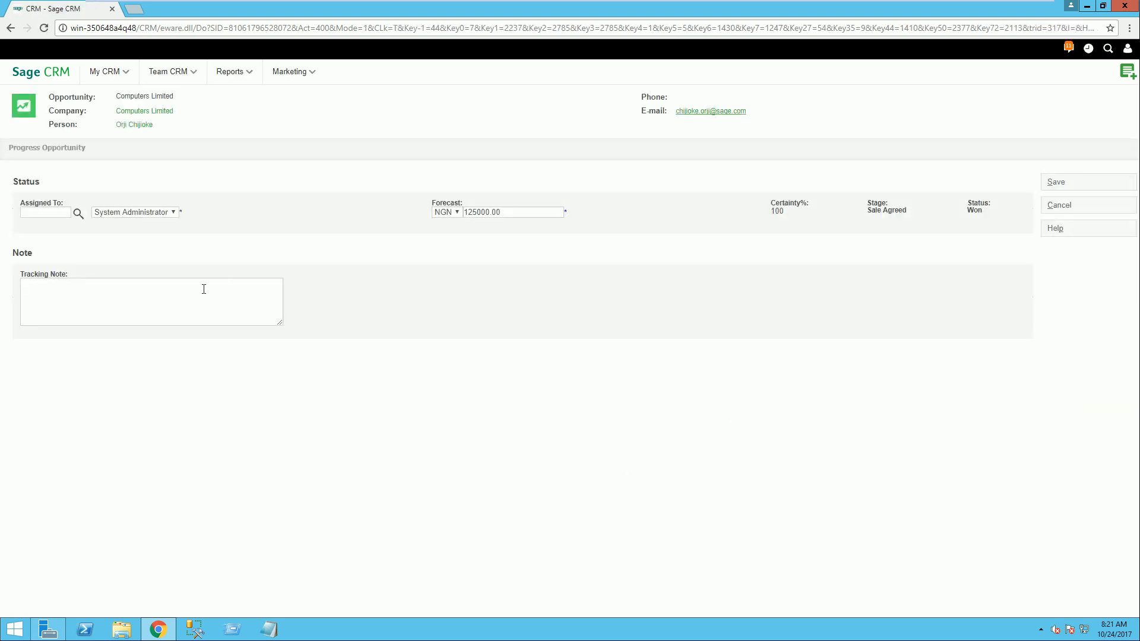
pyautogui.click(146, 313)
pyautogui.write('DVFGGFDGFGS')
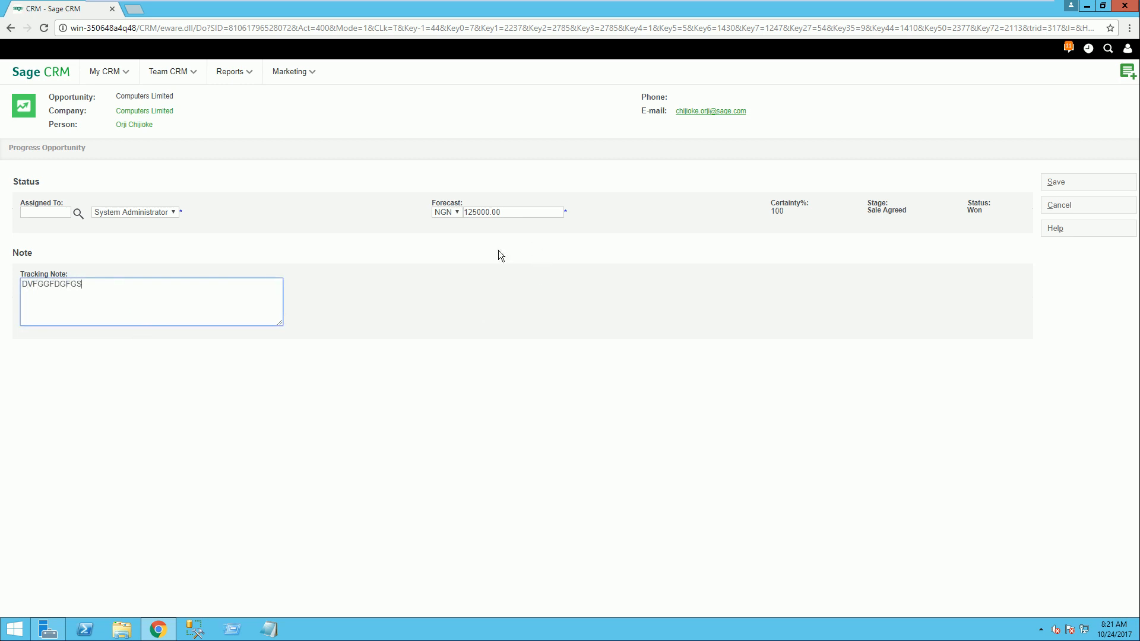
pyautogui.click(1057, 182)
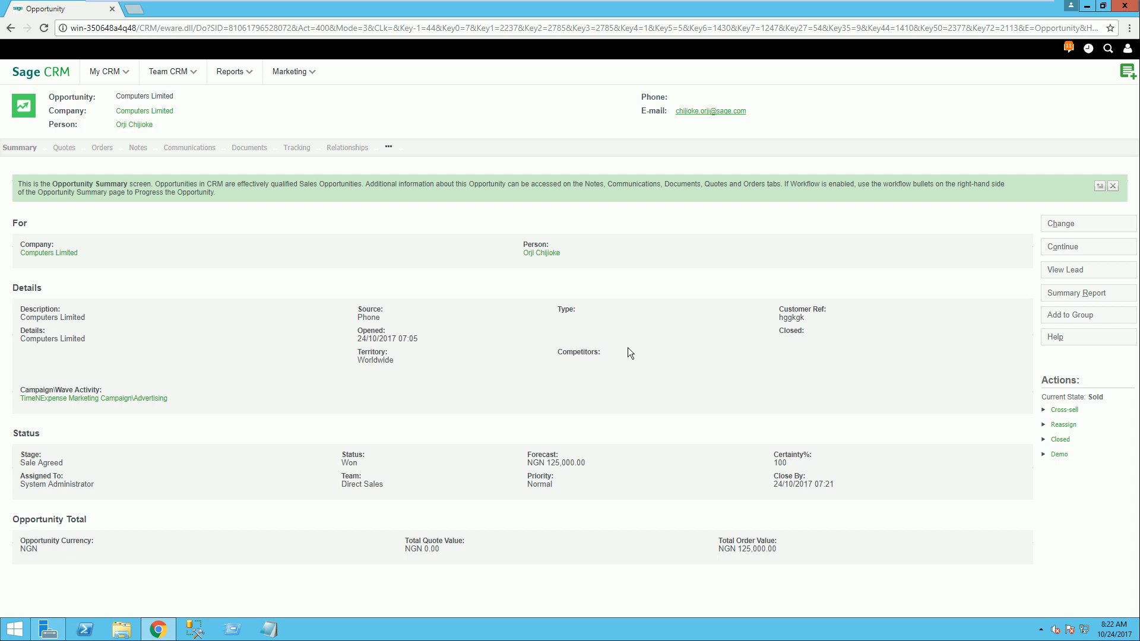
# Step: Progress the opportunity to Closed, keeping the stage Sale Closed and status Won, with the tracking note "EFEFEWF", and save
pyautogui.click(1060, 440)
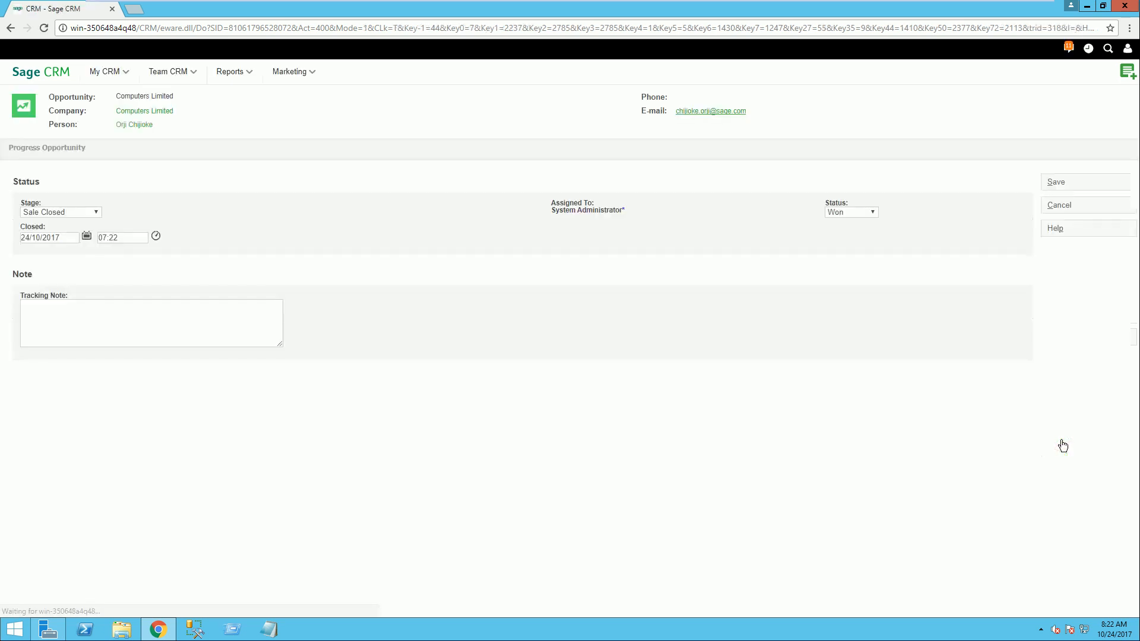
pyautogui.click(152, 322)
pyautogui.write('EFEFEWFFF')
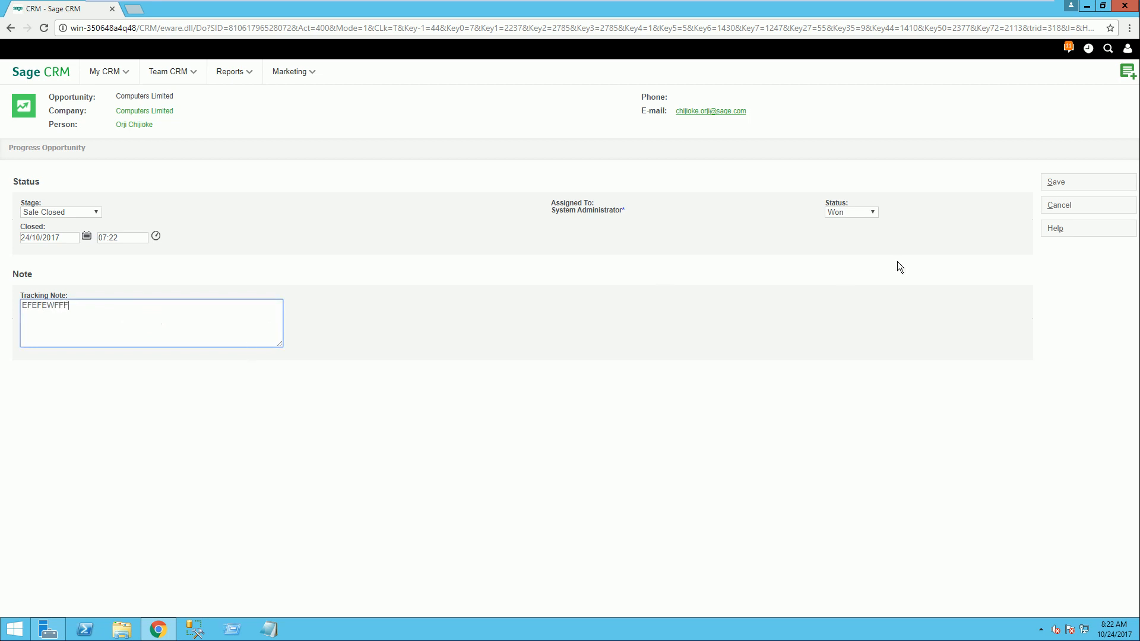
pyautogui.click(1055, 185)
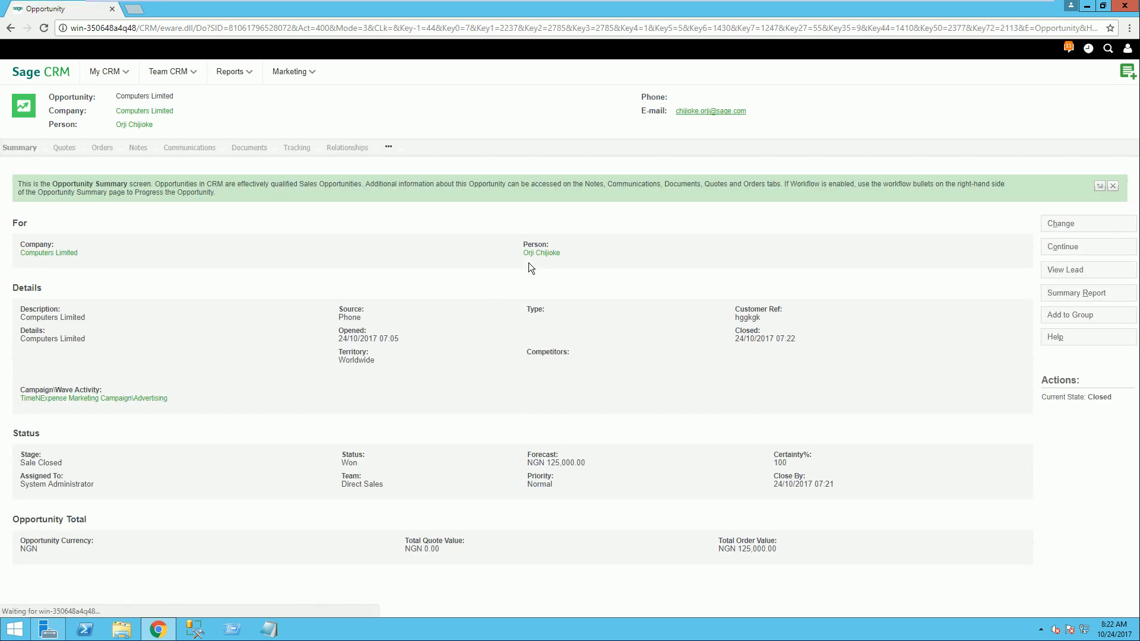
# Step: Run the Revenues Generated by Campaign report from the Campaigns category on screen and maximize the report window
pyautogui.click(232, 72)
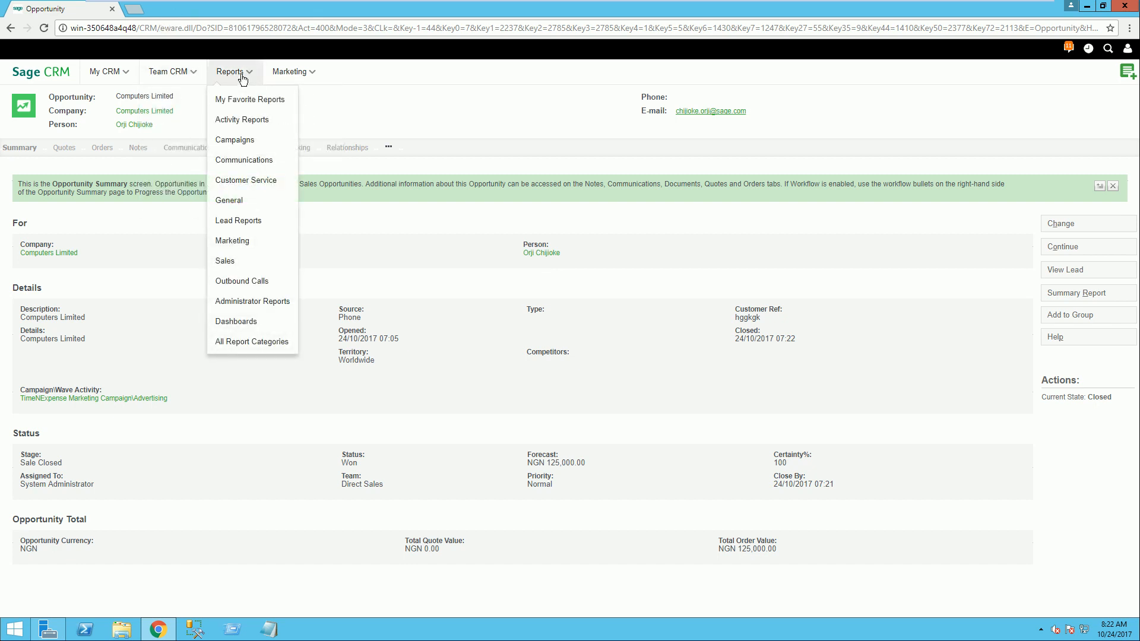
pyautogui.click(240, 139)
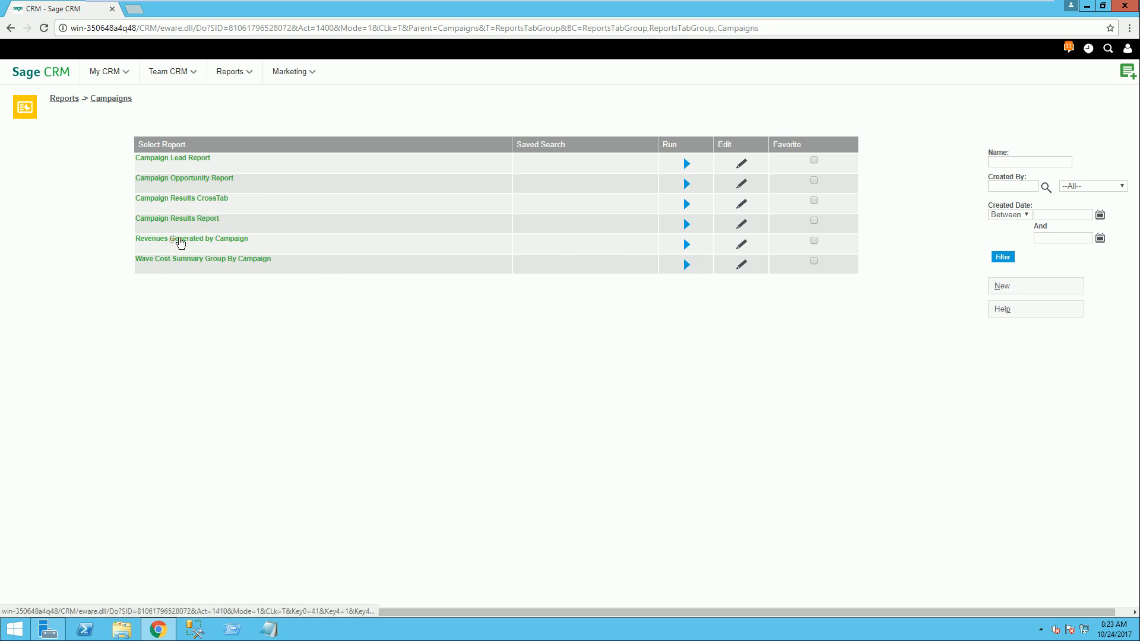
pyautogui.click(171, 241)
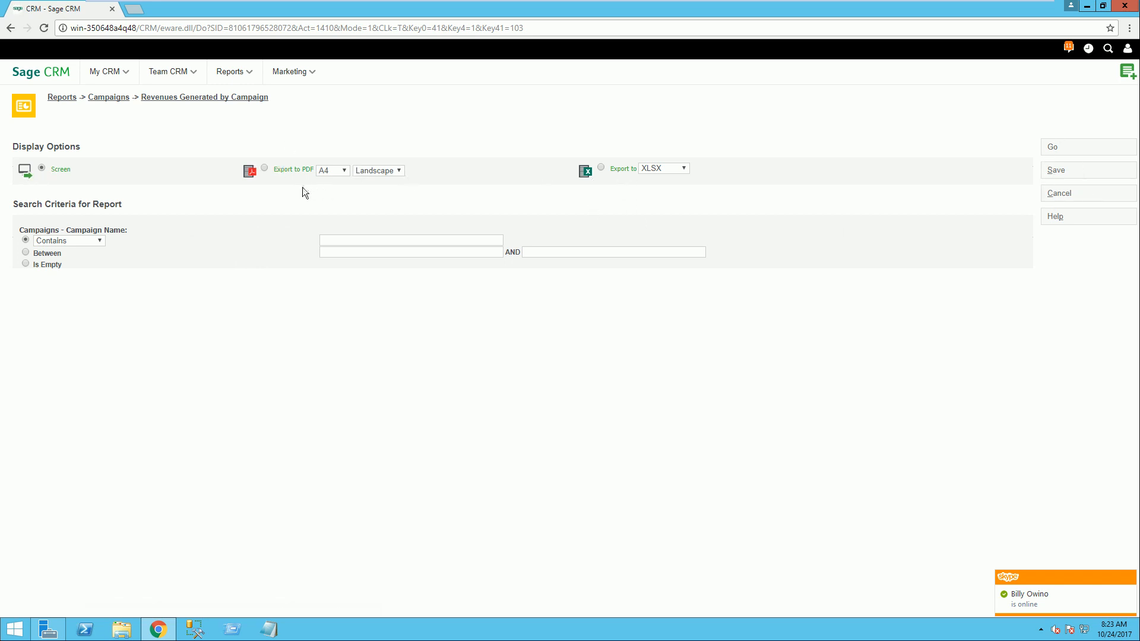
pyautogui.click(1048, 148)
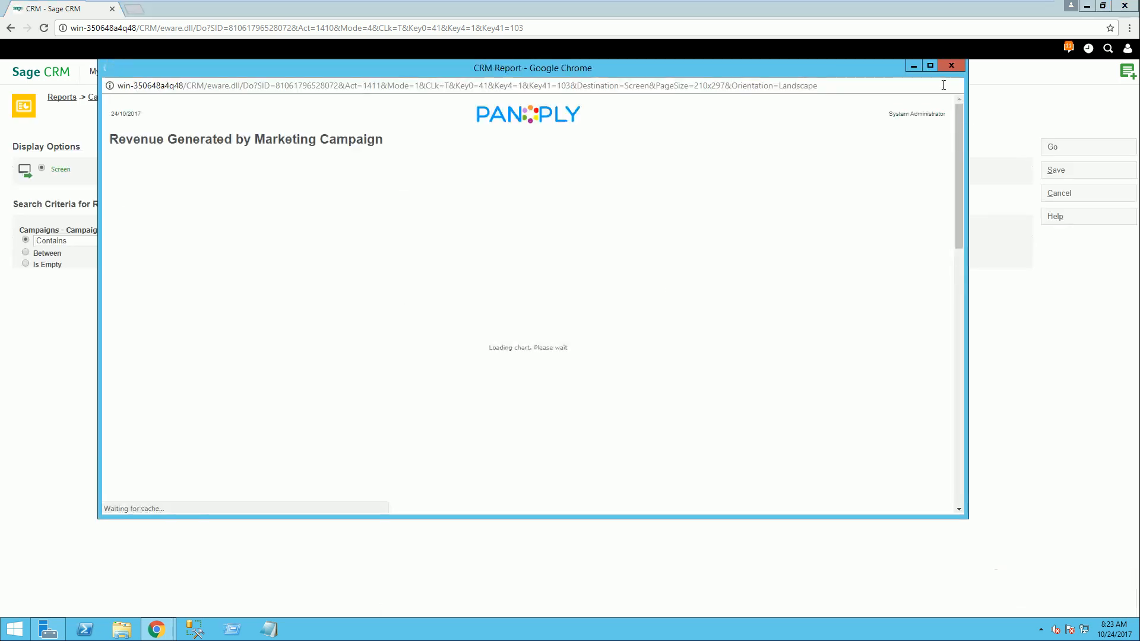
pyautogui.click(930, 66)
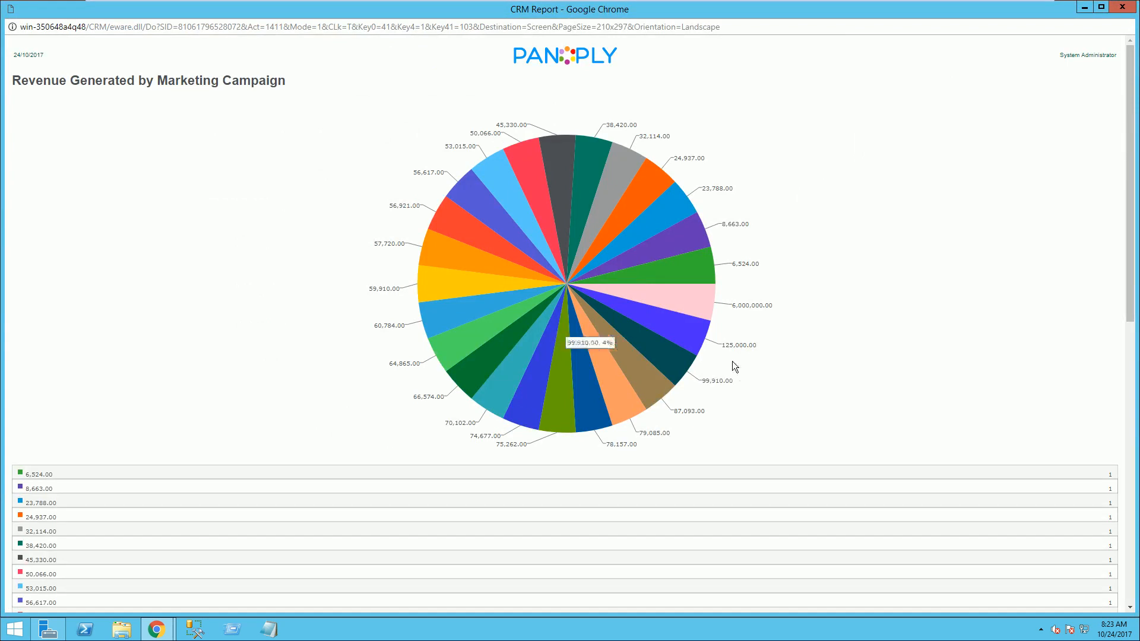
# Step: Examine the campaign revenue pie chart and table, pull out the 125,000.00 slice, and close the report
pyautogui.moveTo(672, 326)
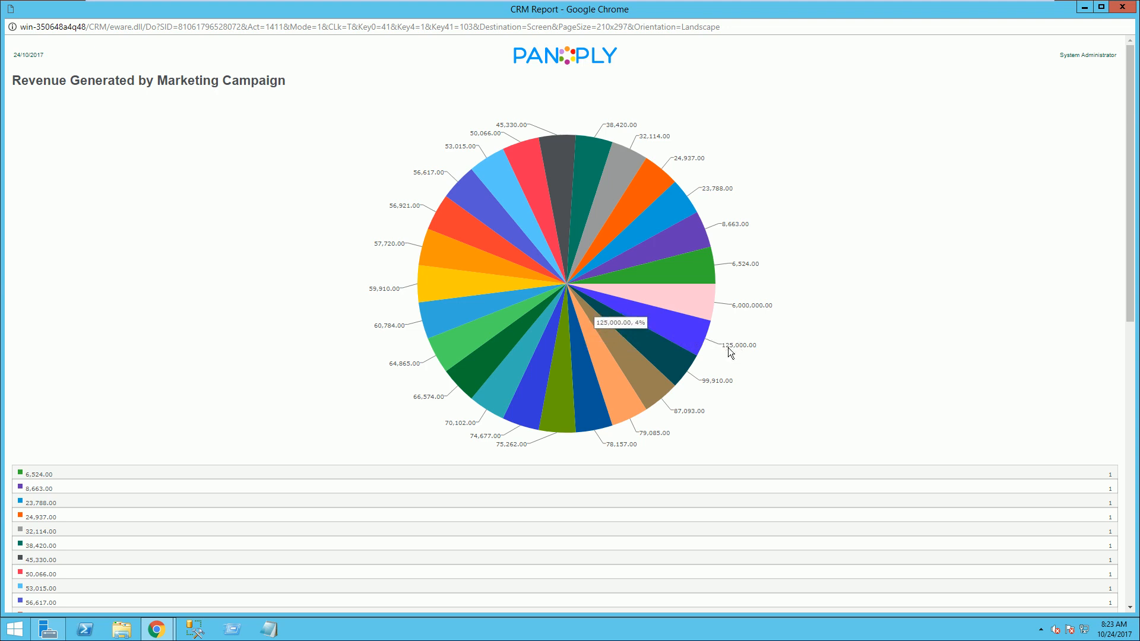
pyautogui.scroll(-10, 728, 347)
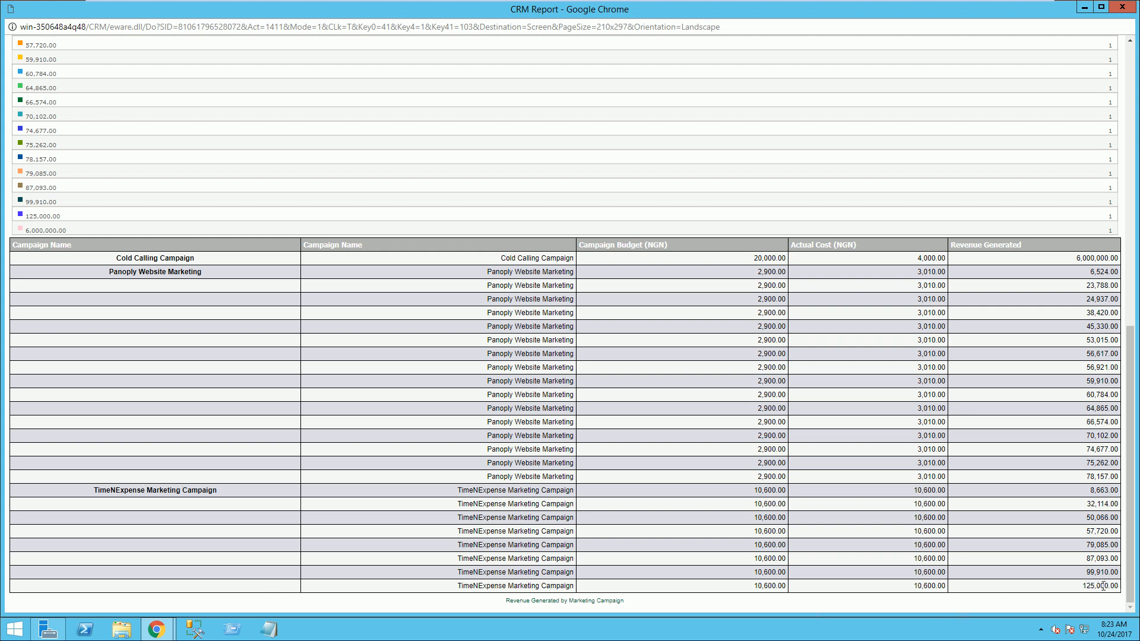
pyautogui.scroll(10, 545, 381)
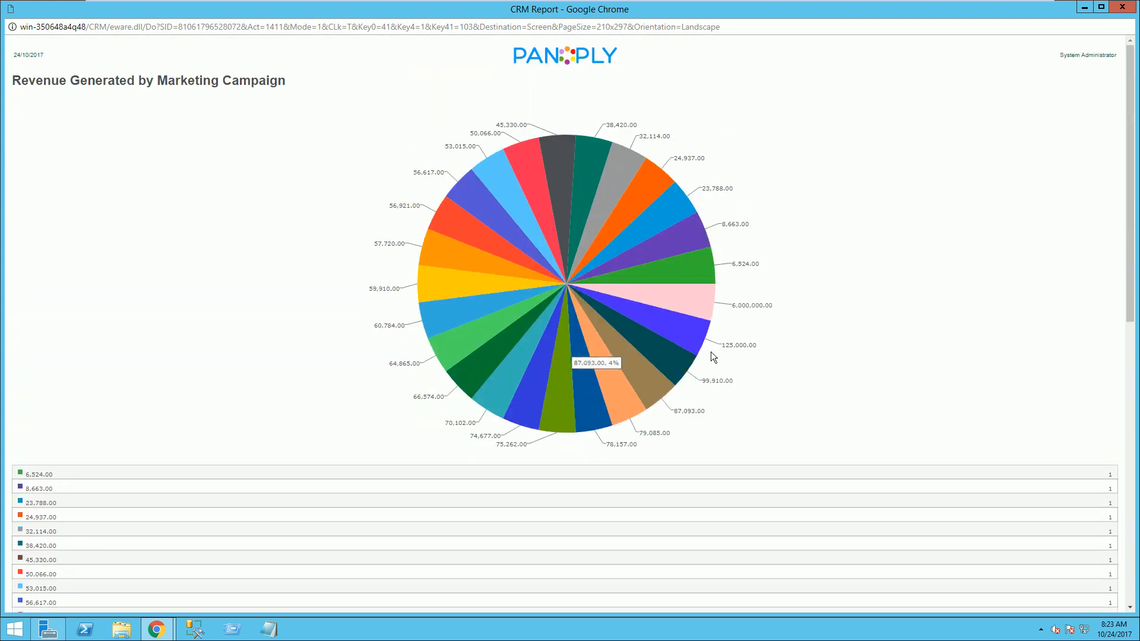
pyautogui.click(698, 342)
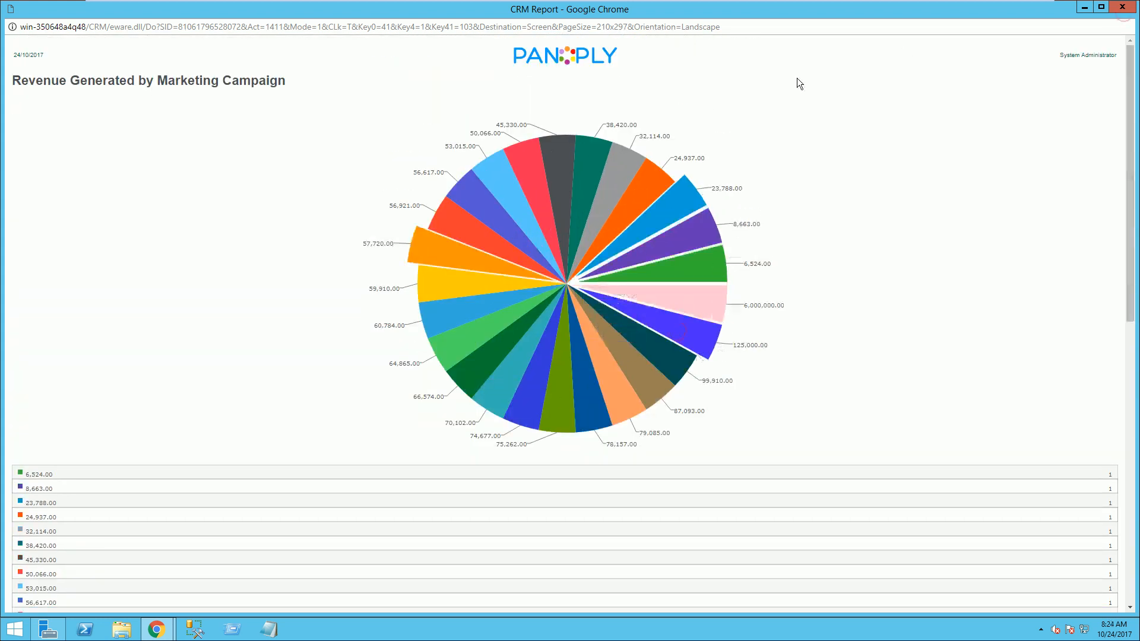
pyautogui.click(1122, 7)
# Step: Run the Leads by Campaign lead report for the wave activity TimeNExpense Marketing Campaign\Advertising
pyautogui.moveTo(233, 72)
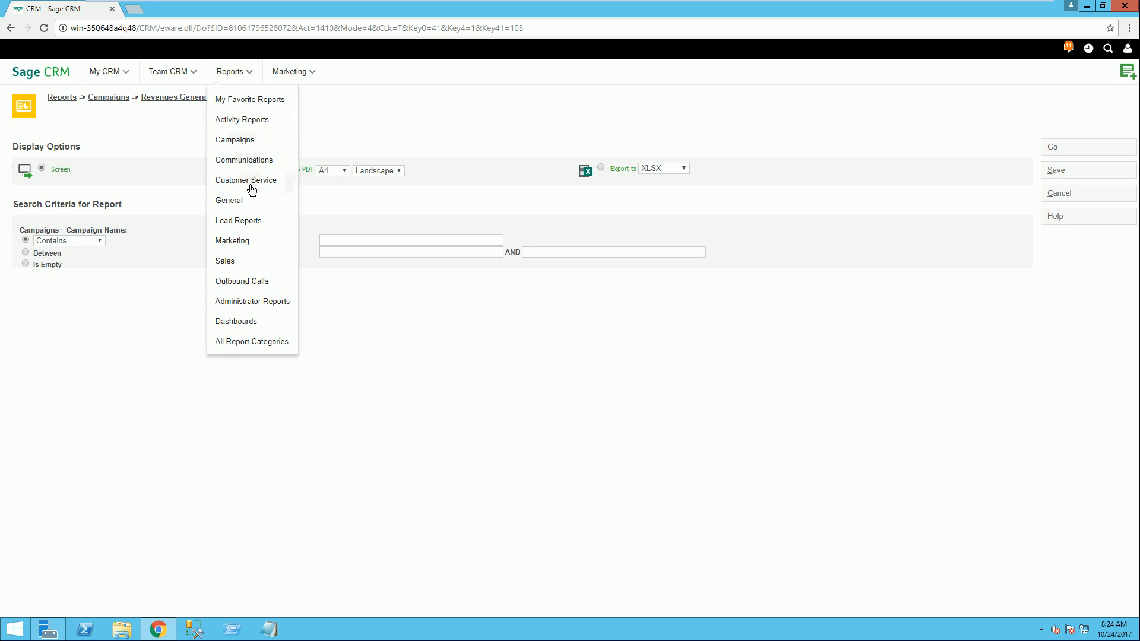
pyautogui.click(244, 220)
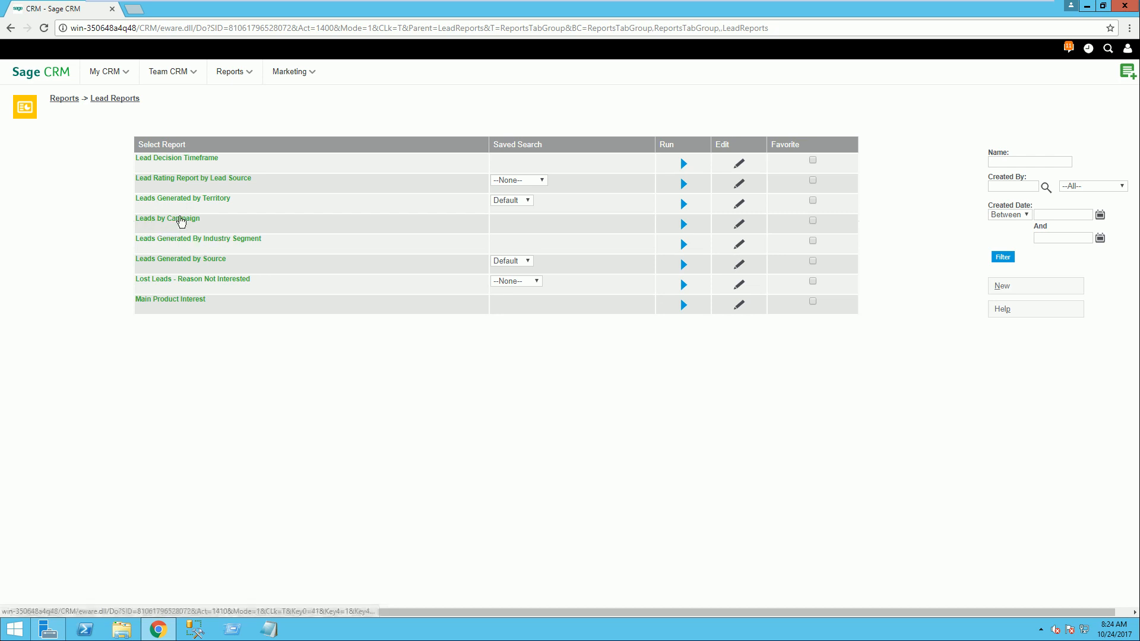
pyautogui.click(162, 216)
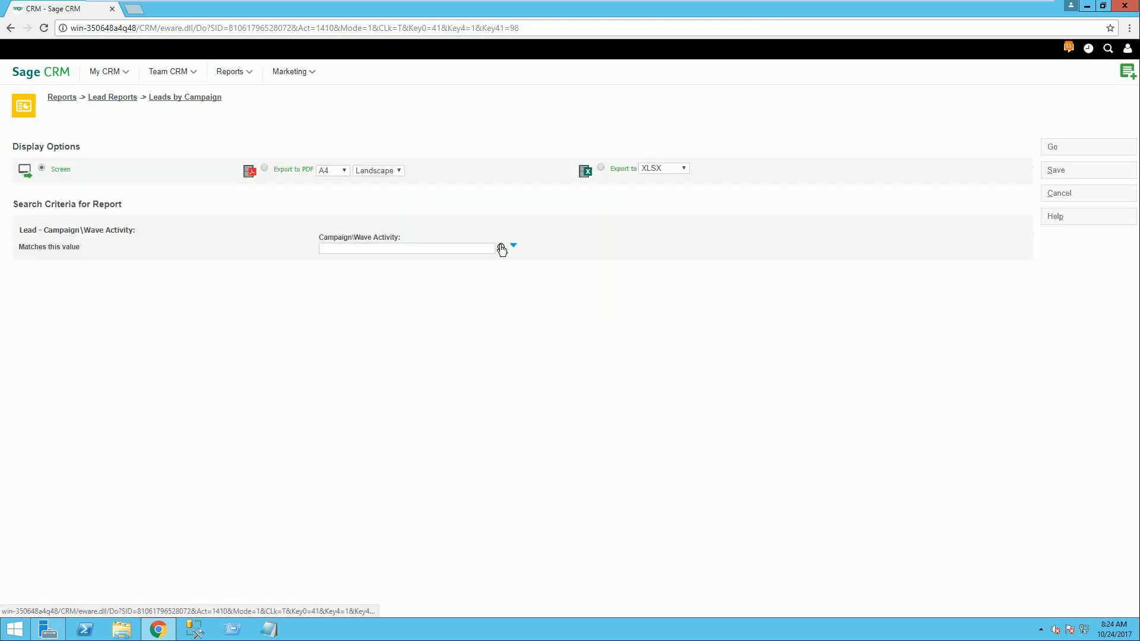
pyautogui.click(500, 246)
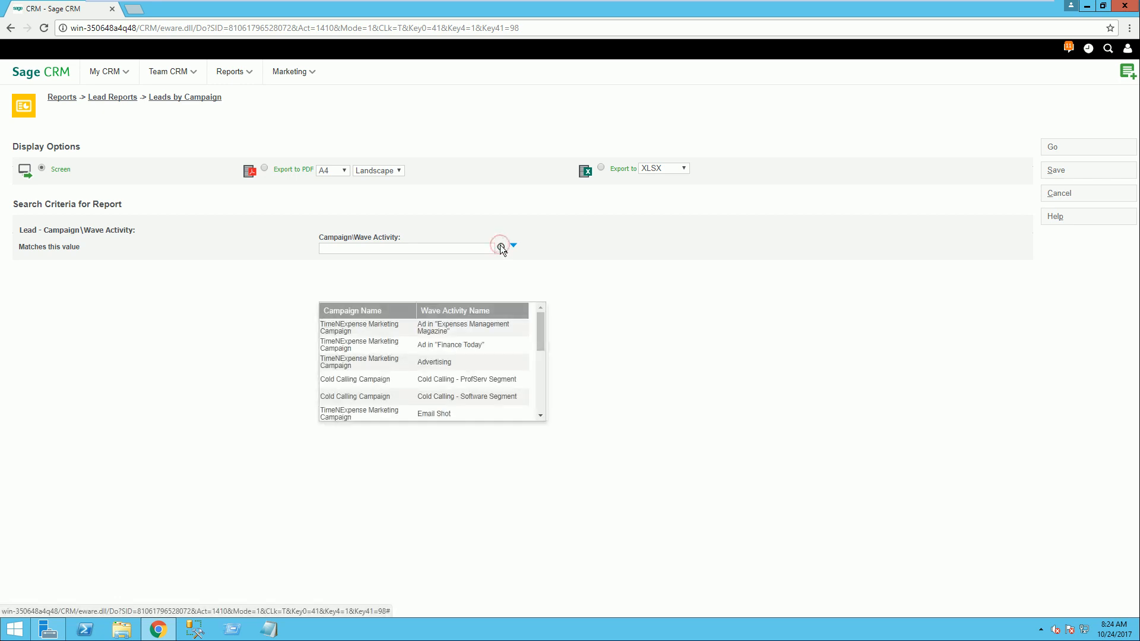
pyautogui.click(340, 363)
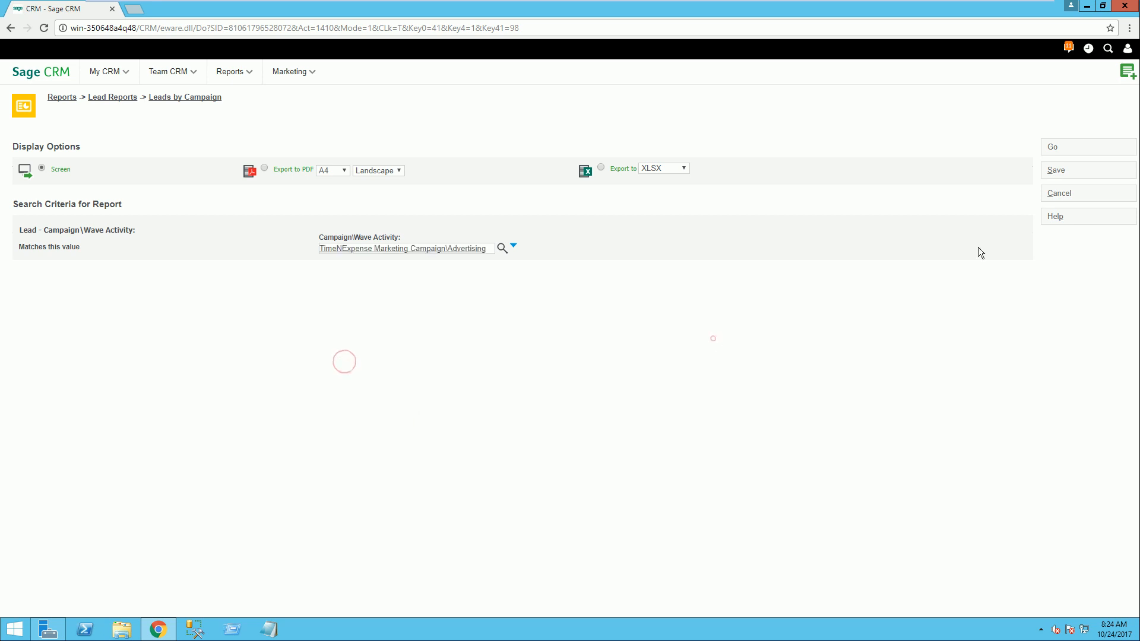
pyautogui.moveTo(131, 282)
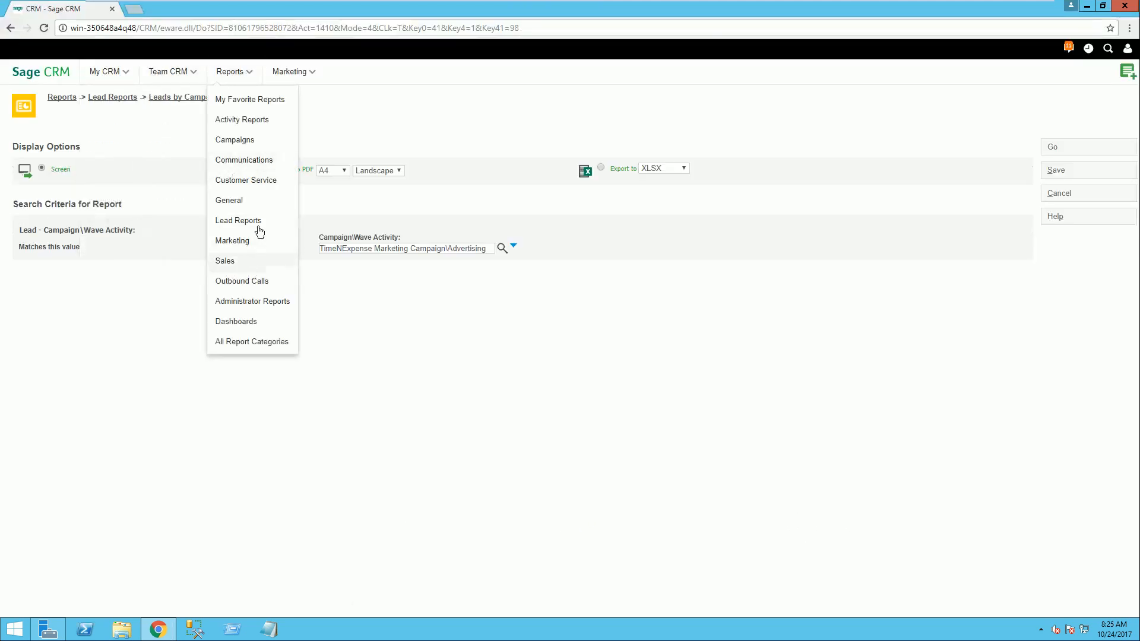
# Step: Run the Lead to Opportunity Conversion Analysis report from the Marketing report category on screen
pyautogui.click(244, 244)
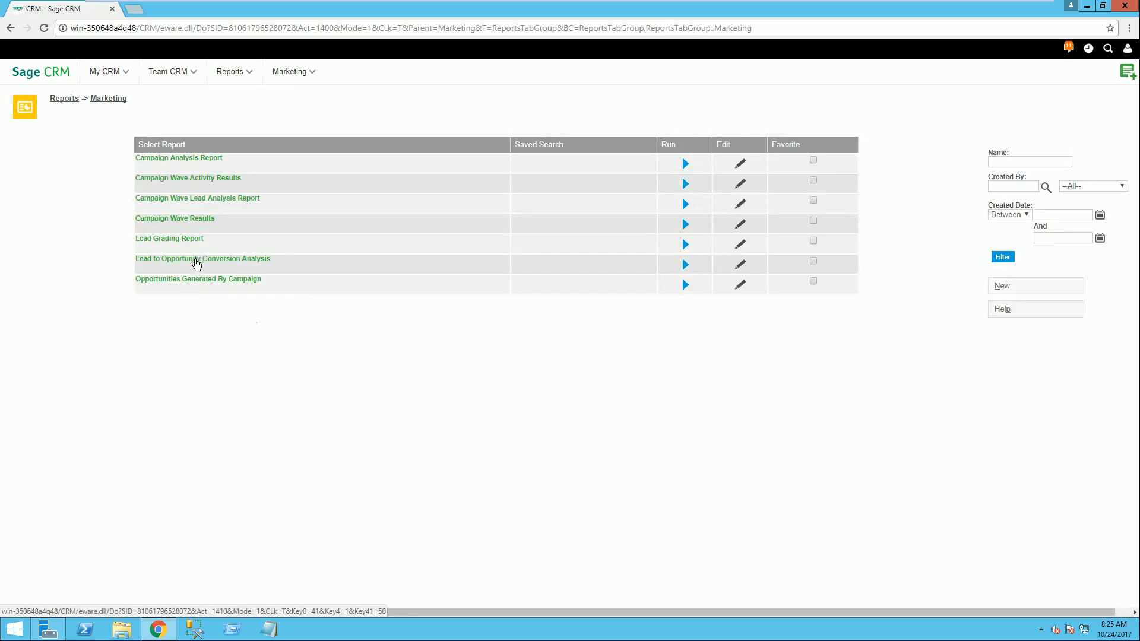
pyautogui.click(196, 261)
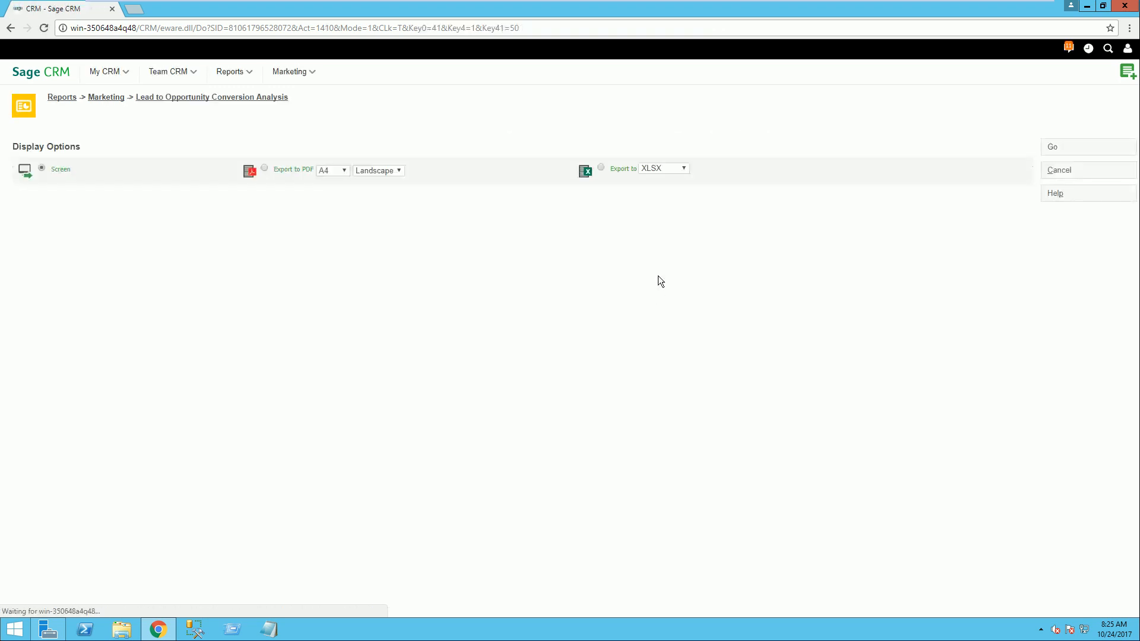
pyautogui.click(1056, 146)
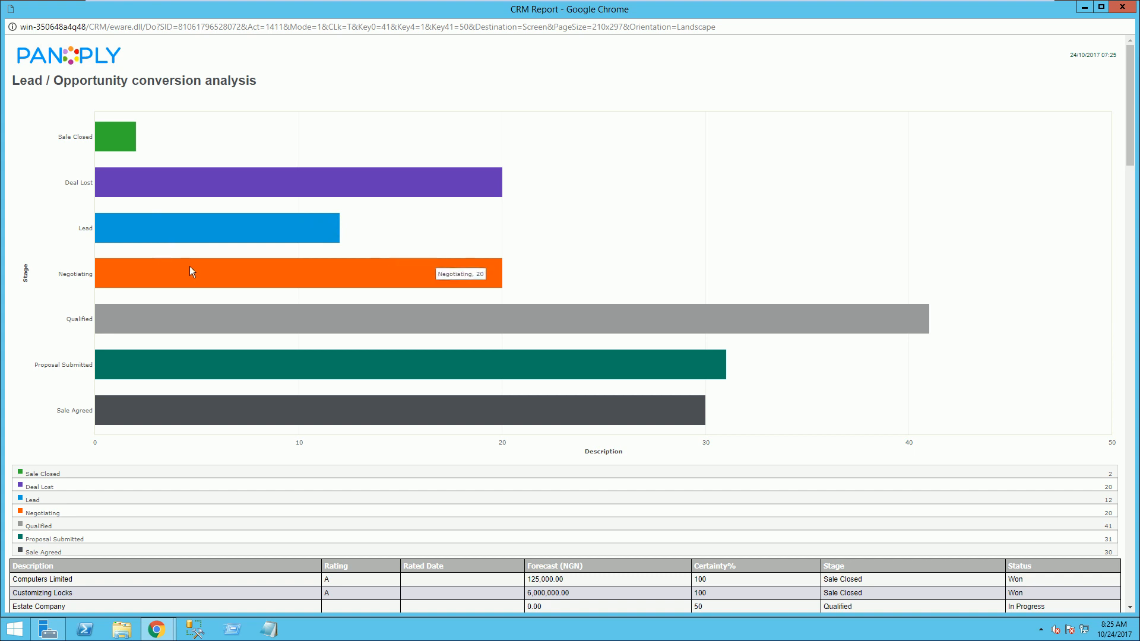
# Step: Examine the conversion analysis stage chart and the opportunity list with forecasts, stages and statuses, and close the report
pyautogui.scroll(-6, 470, 281)
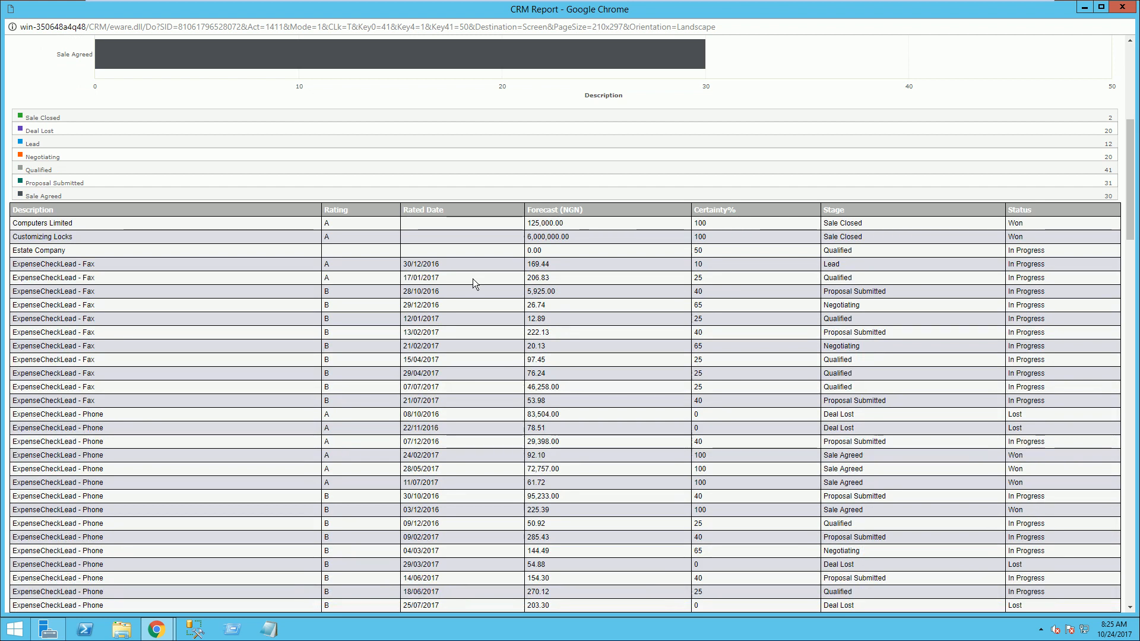
pyautogui.scroll(-1, 473, 279)
pyautogui.scroll(-1, 473, 279)
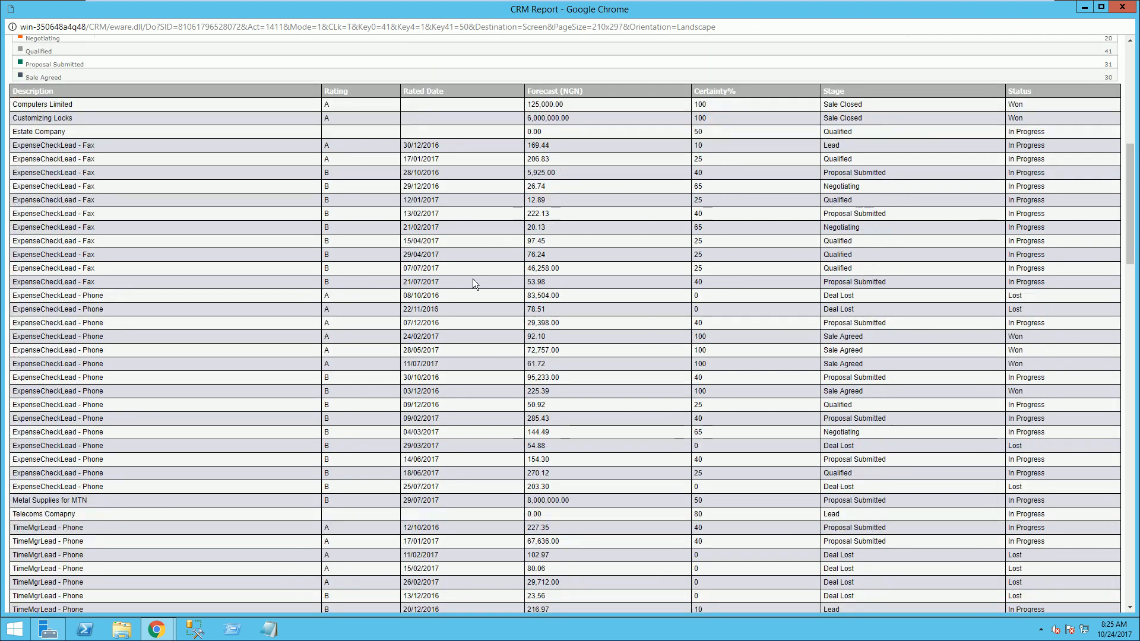
pyautogui.scroll(-1, 741, 202)
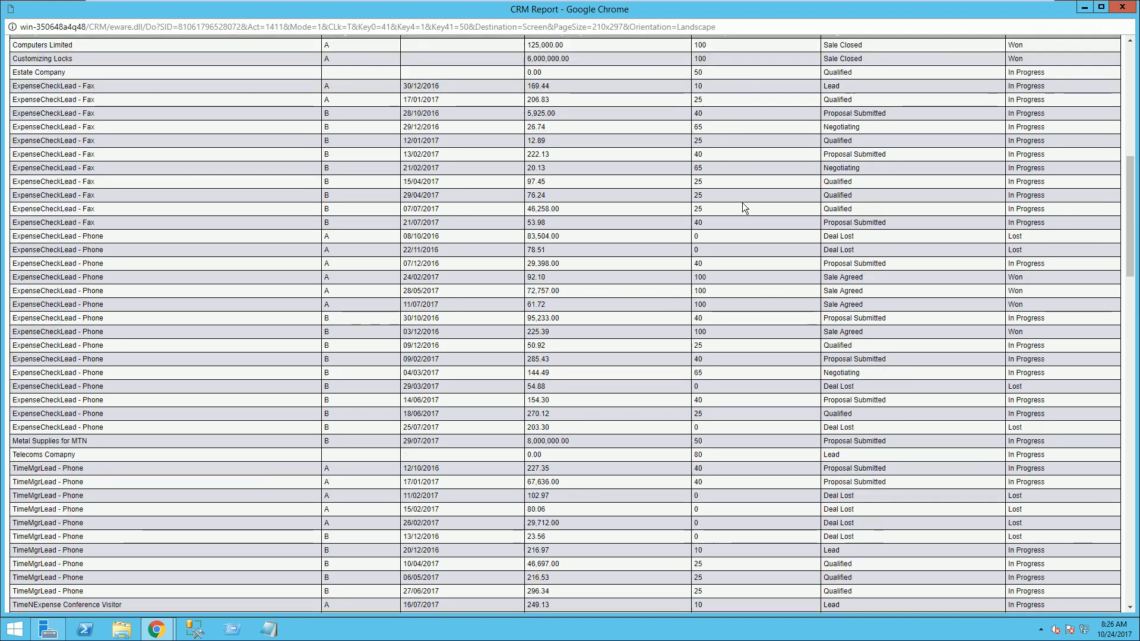
pyautogui.scroll(7, 747, 197)
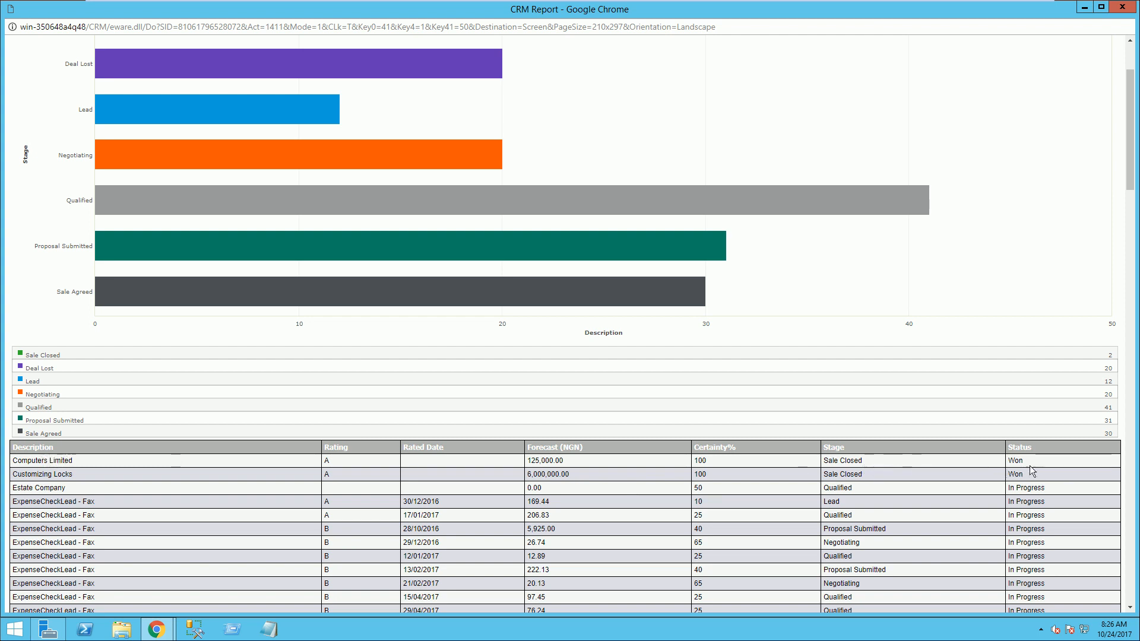
pyautogui.scroll(5, 1012, 461)
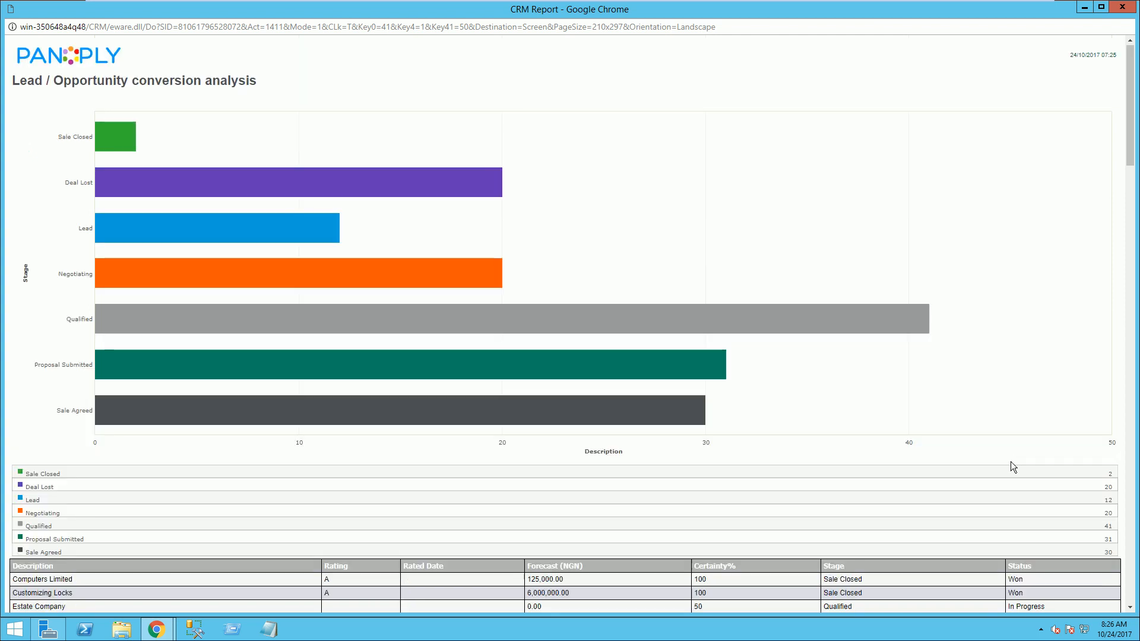
pyautogui.click(1122, 6)
# Step: Run the Account Manager Breakdown report from the Sales report category on screen
pyautogui.moveTo(237, 73)
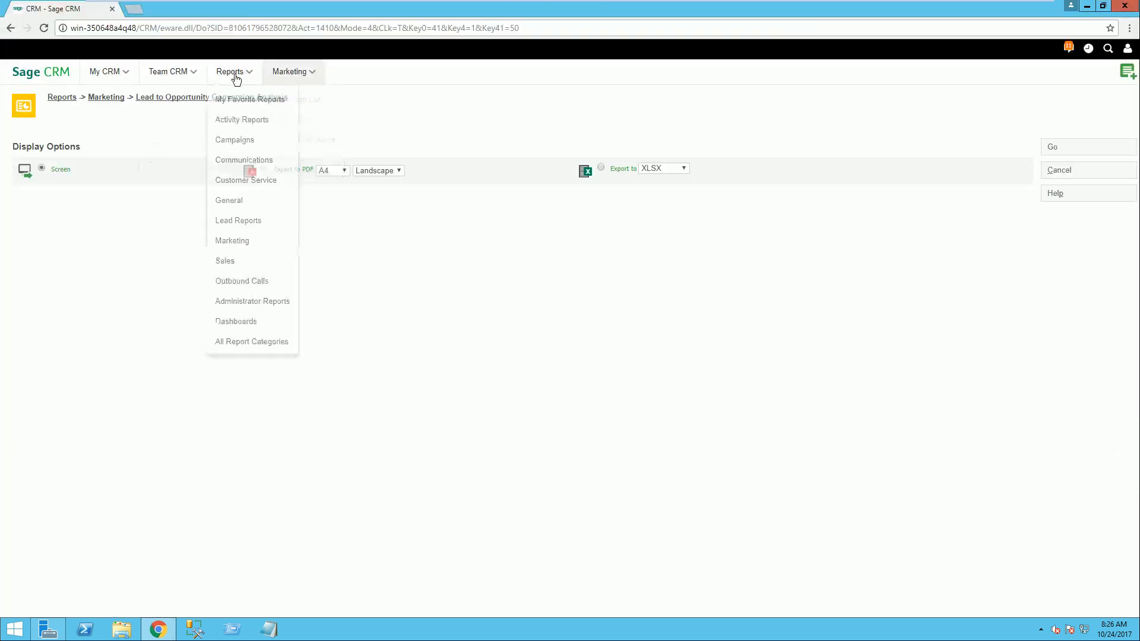
pyautogui.click(230, 262)
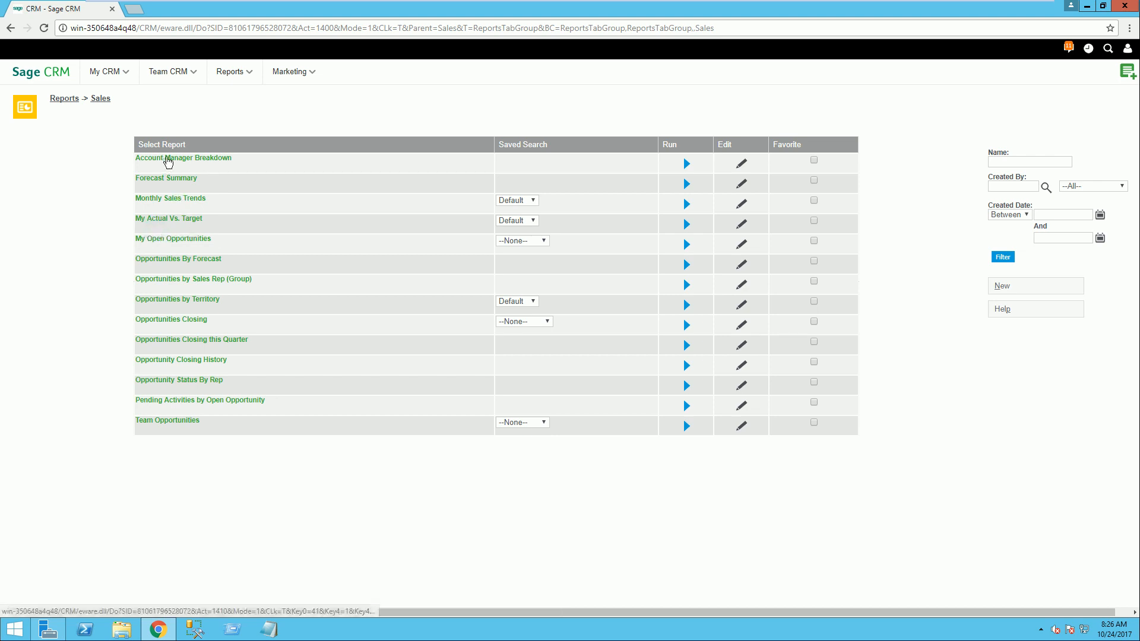
pyautogui.click(168, 160)
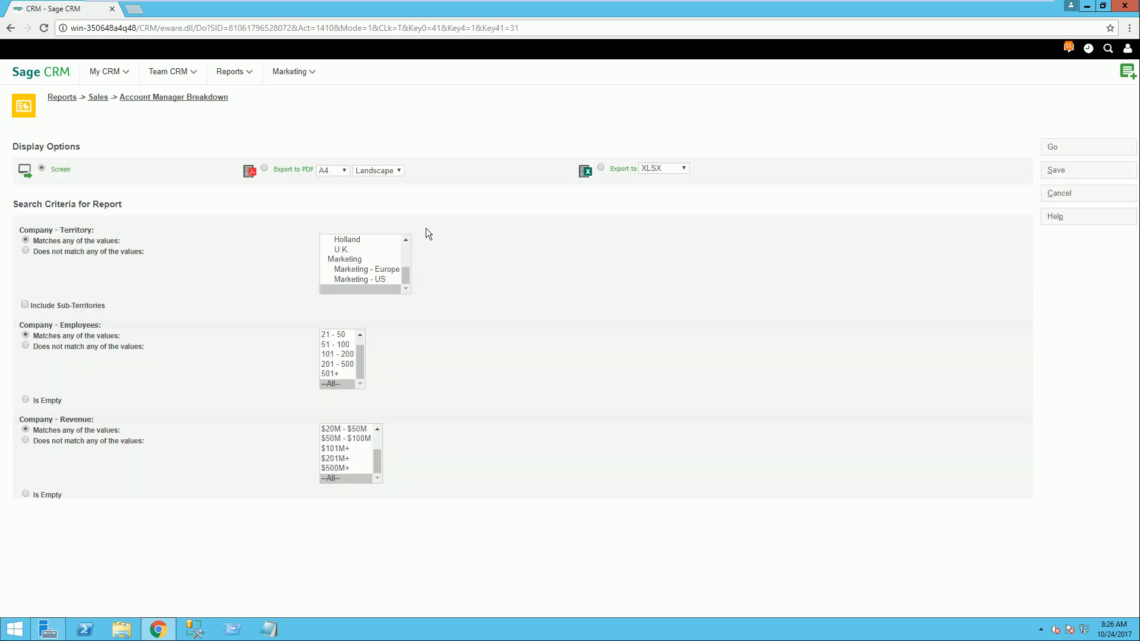
pyautogui.click(1051, 148)
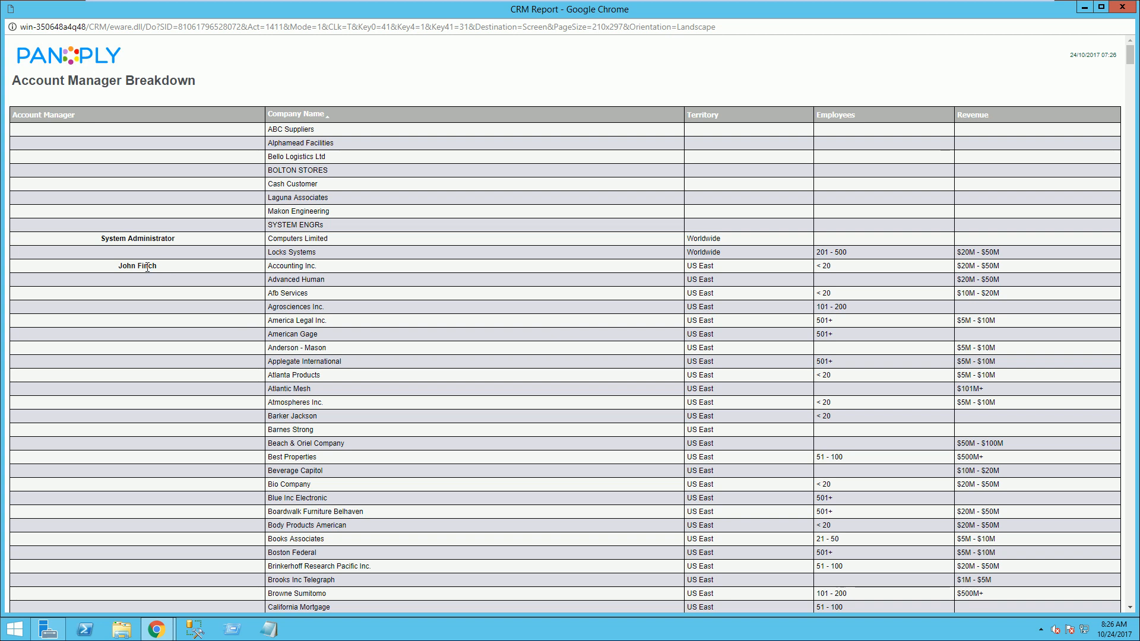
# Step: Examine the account managers with their companies, territories, employee bands and revenues, and close the report
pyautogui.scroll(-6, 153, 265)
pyautogui.scroll(-20, 152, 259)
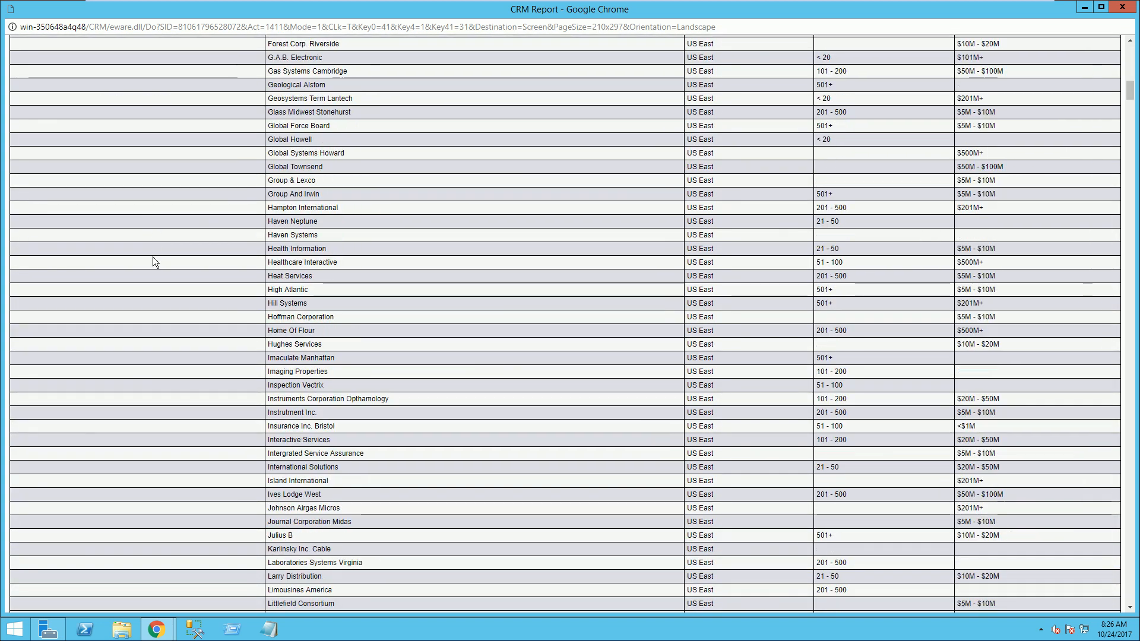
pyautogui.scroll(20, 154, 259)
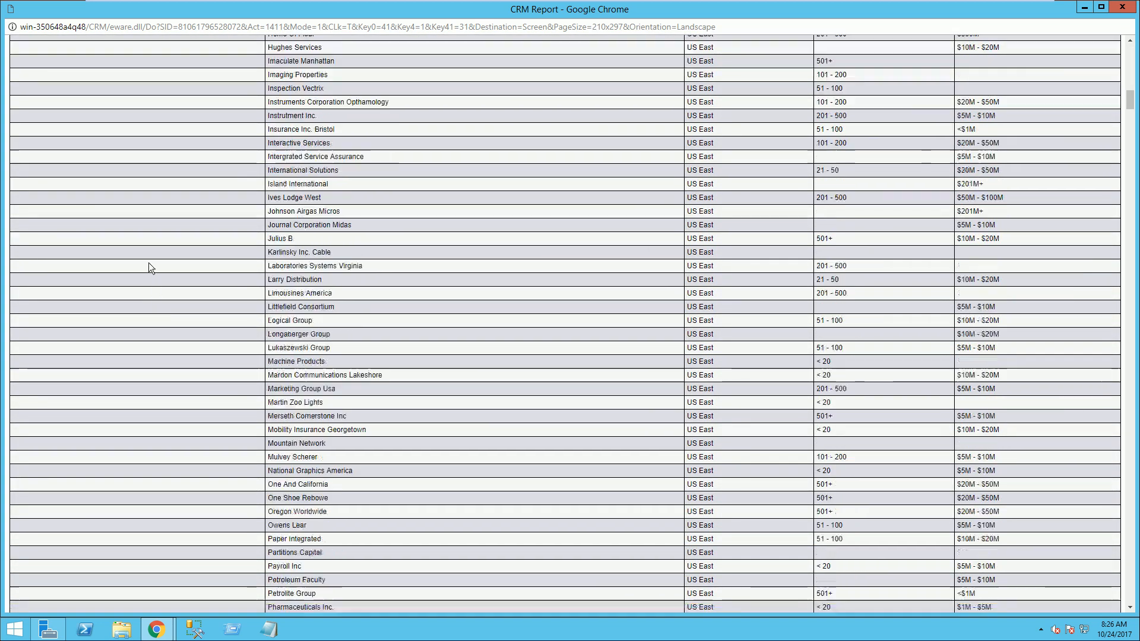
pyautogui.scroll(15, 354, 259)
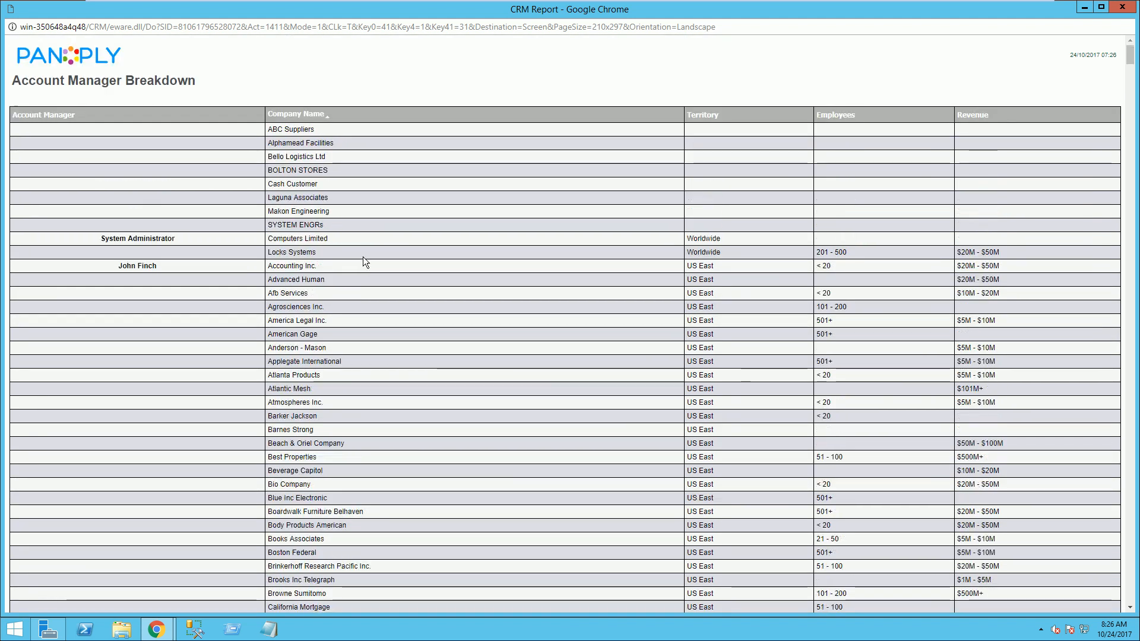
pyautogui.click(1122, 8)
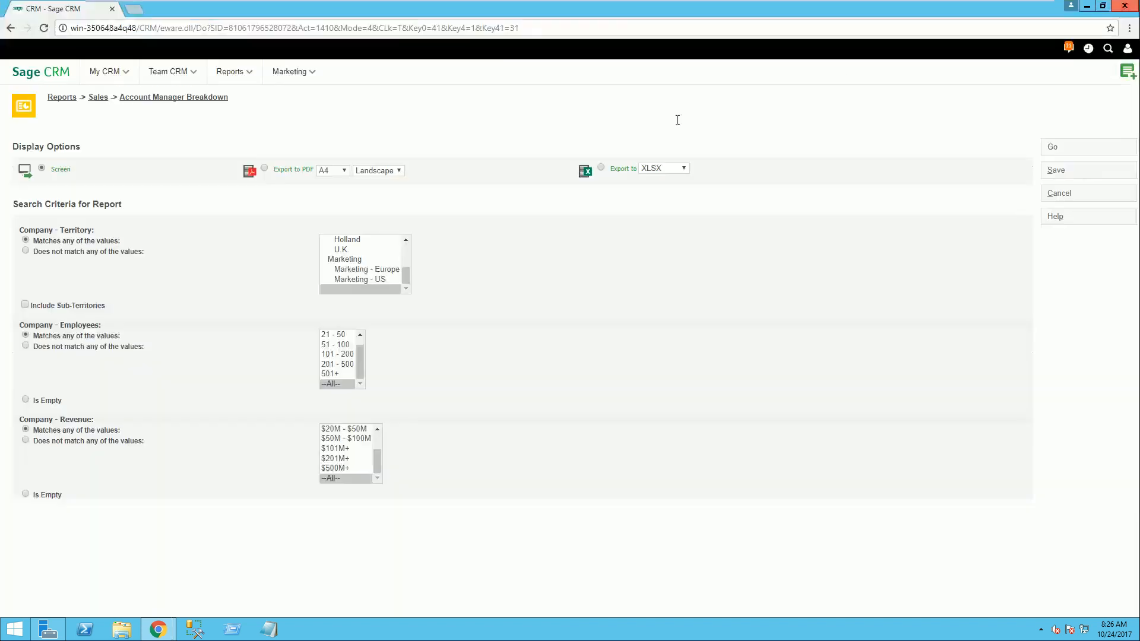
# Step: Run the My Actual Vs. Target sales report for the current month, view its gauge full-screen, and close the report
pyautogui.click(240, 72)
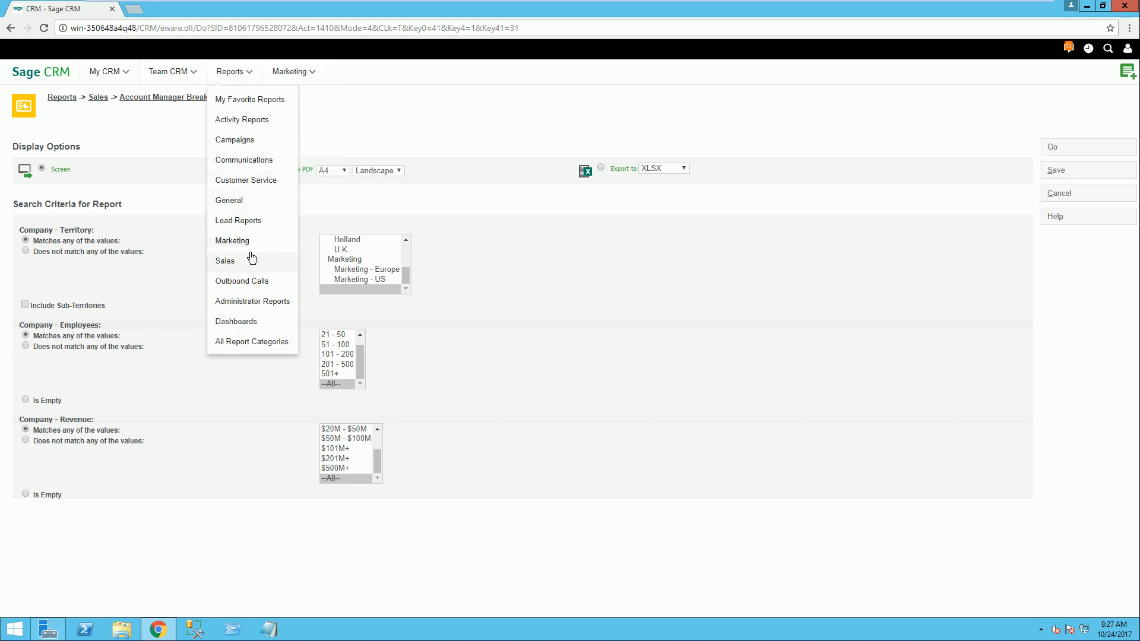
pyautogui.click(228, 264)
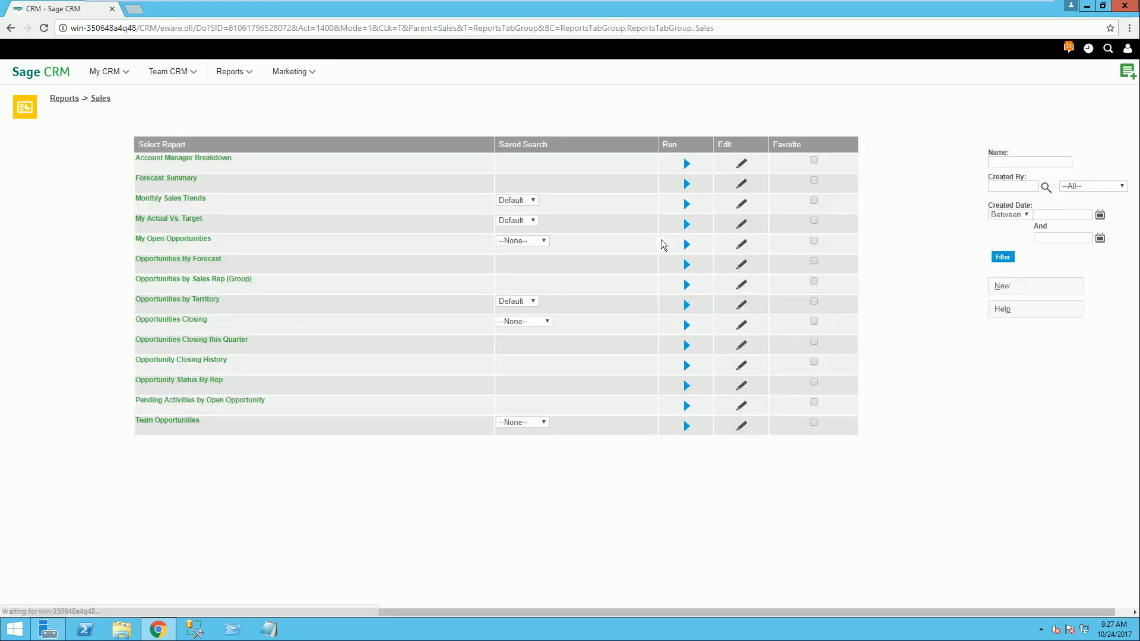
pyautogui.click(166, 218)
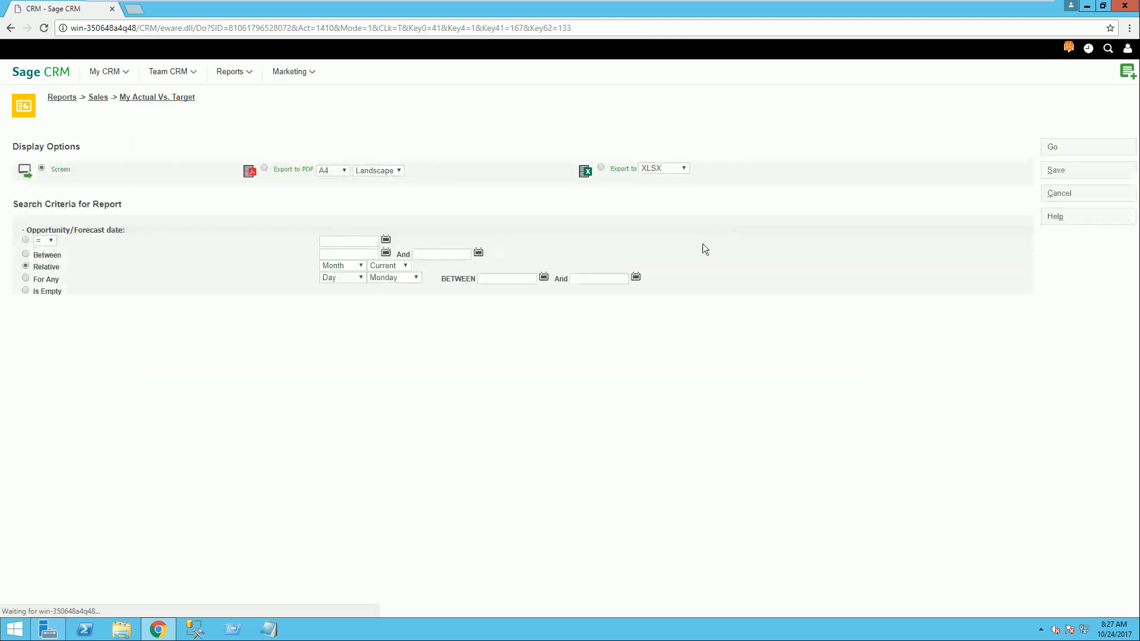
pyautogui.click(1055, 147)
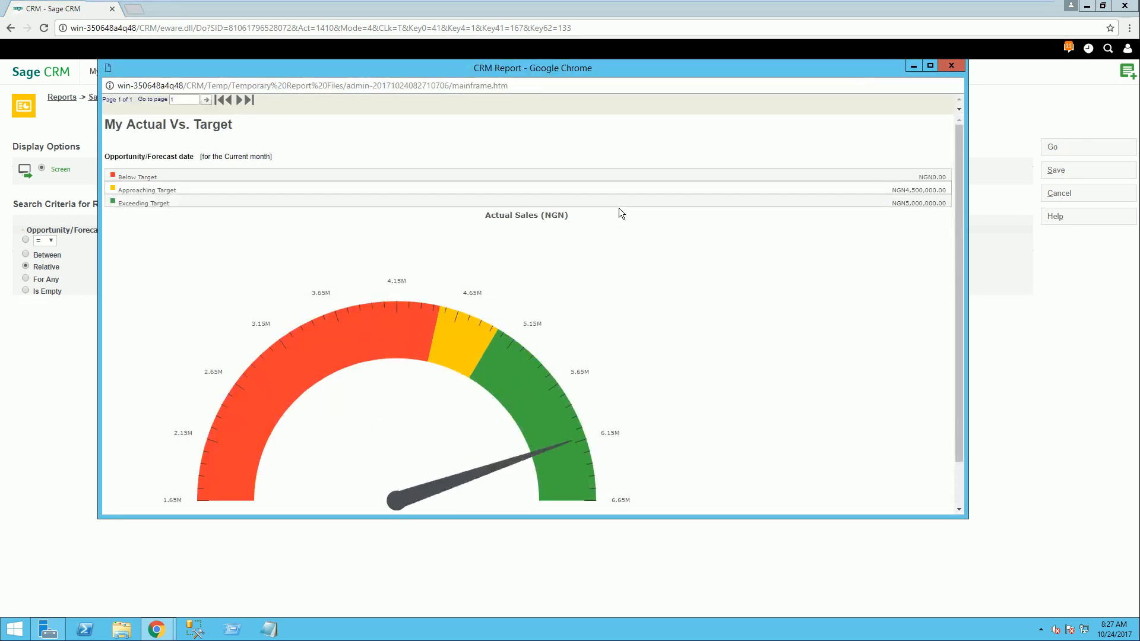
pyautogui.click(929, 66)
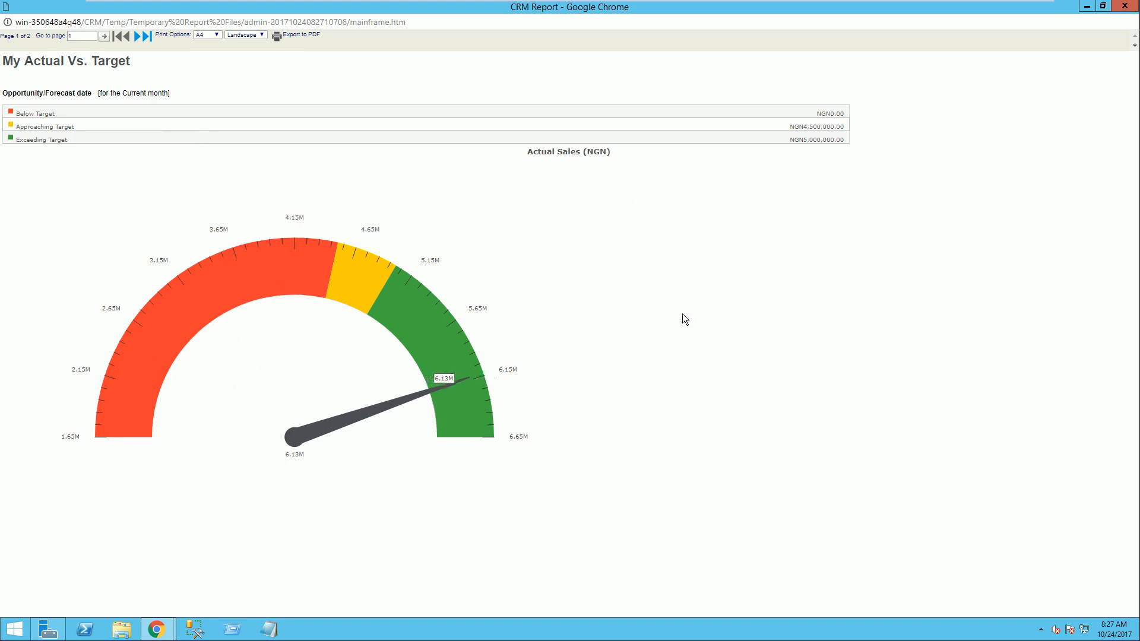
pyautogui.click(1124, 6)
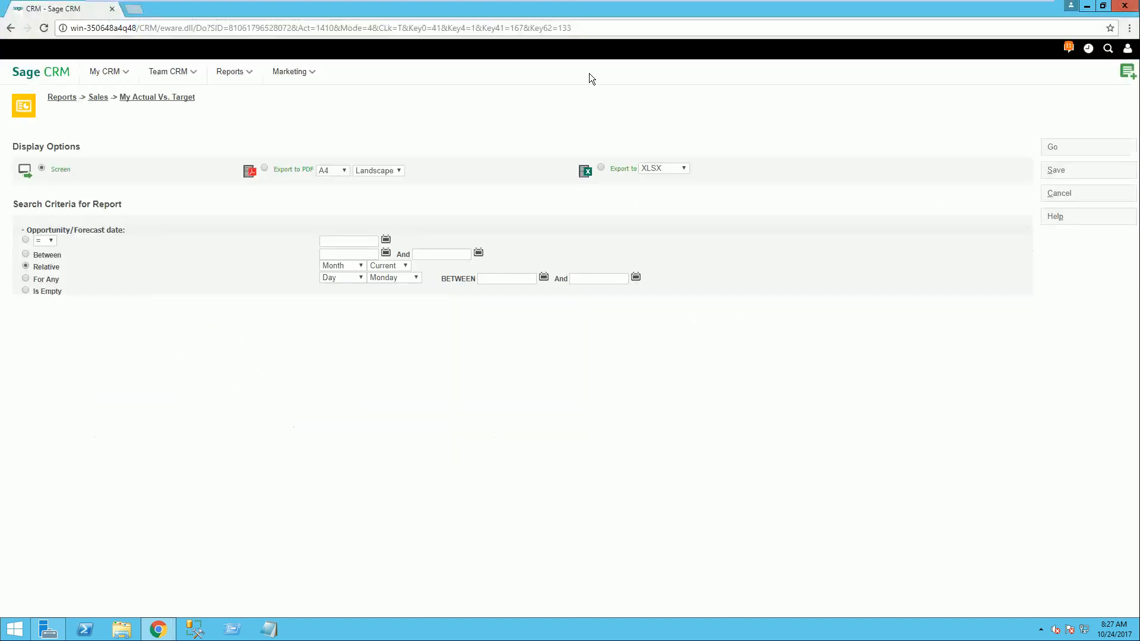
pyautogui.click(238, 73)
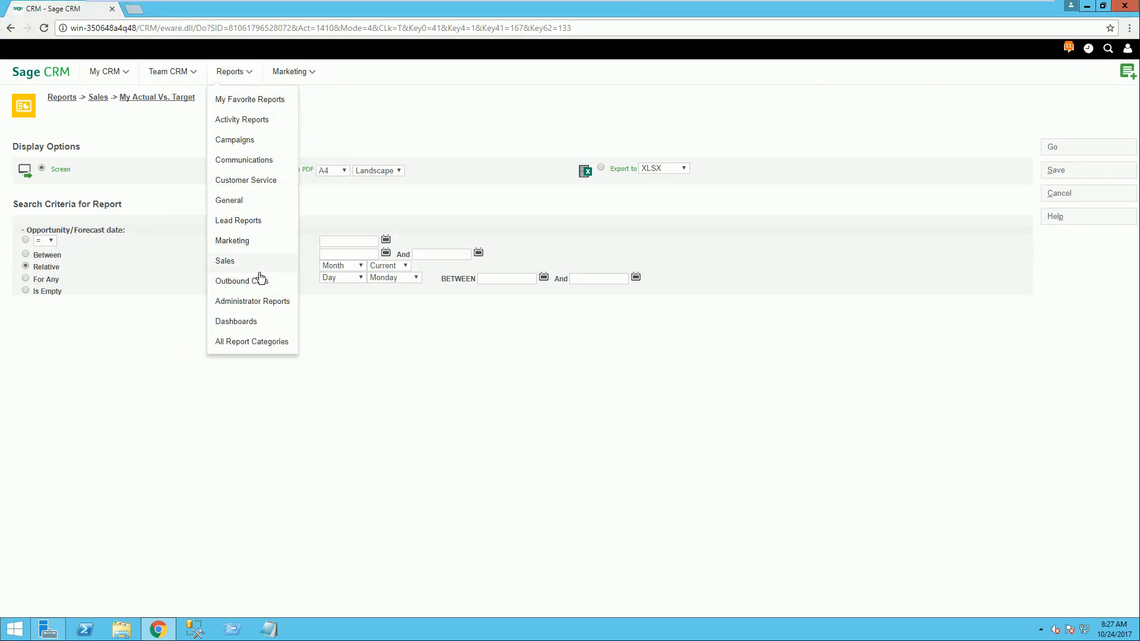
pyautogui.click(607, 211)
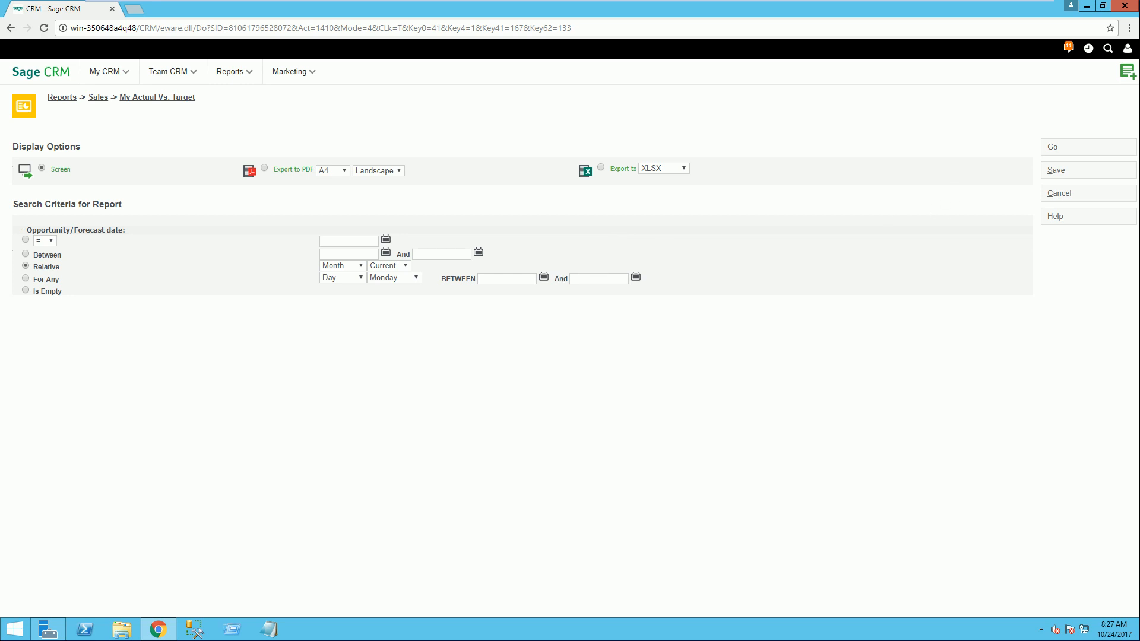
# Step: Start a new case for the company Computers Limited with its contact person
pyautogui.click(1127, 76)
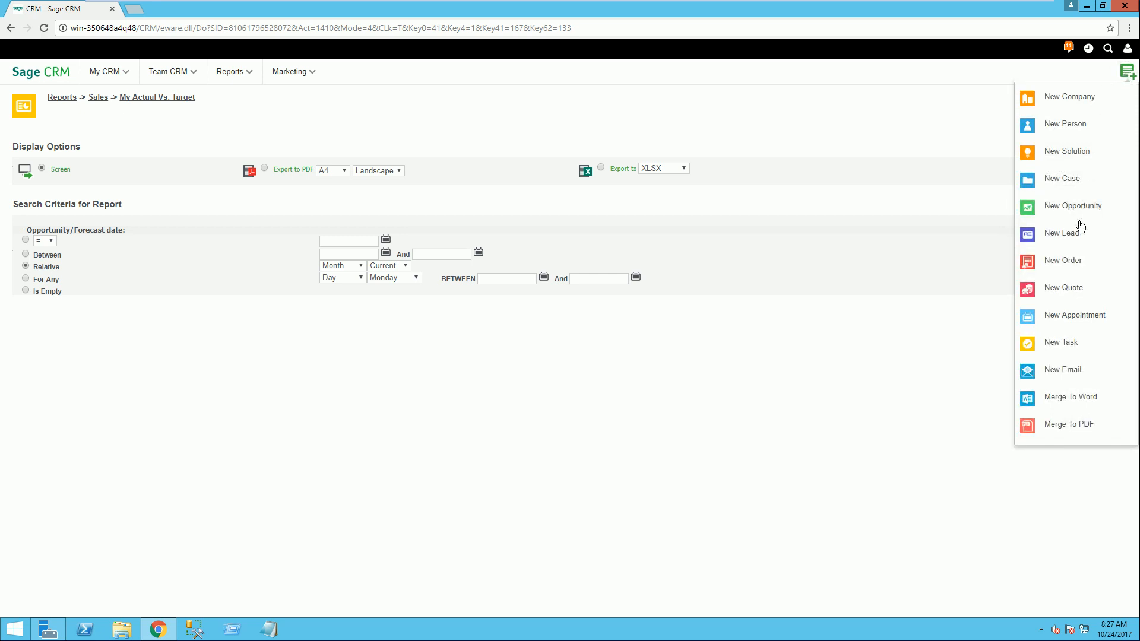
pyautogui.click(1069, 181)
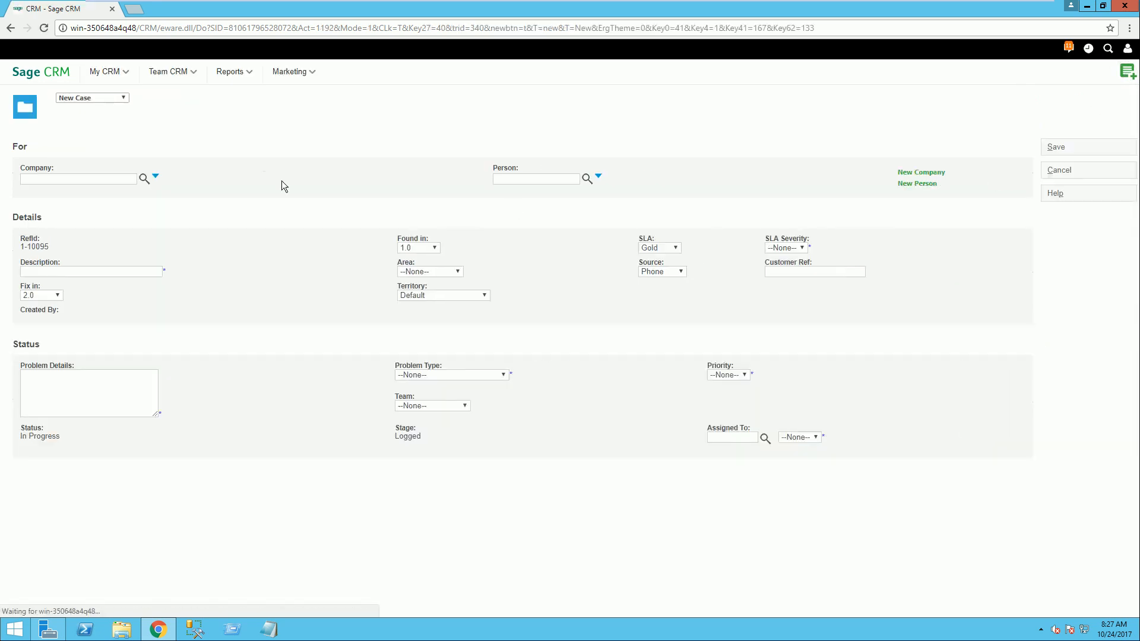
pyautogui.click(83, 177)
pyautogui.write('C')
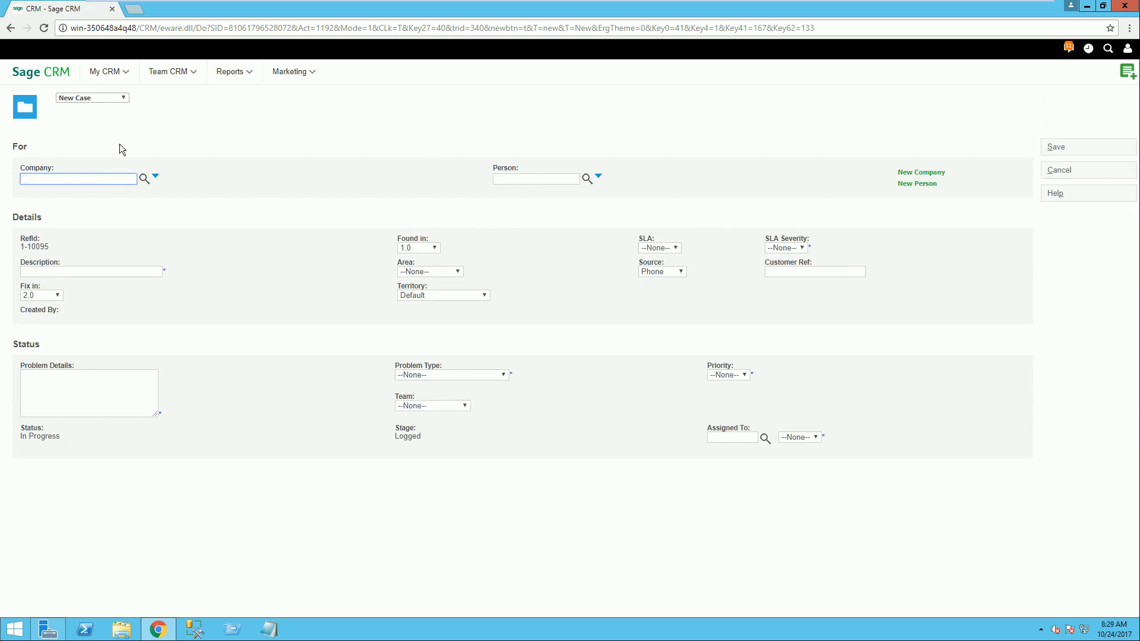
pyautogui.click(81, 180)
pyautogui.write('Computers Limited')
pyautogui.press('Tab')
pyautogui.click(143, 178)
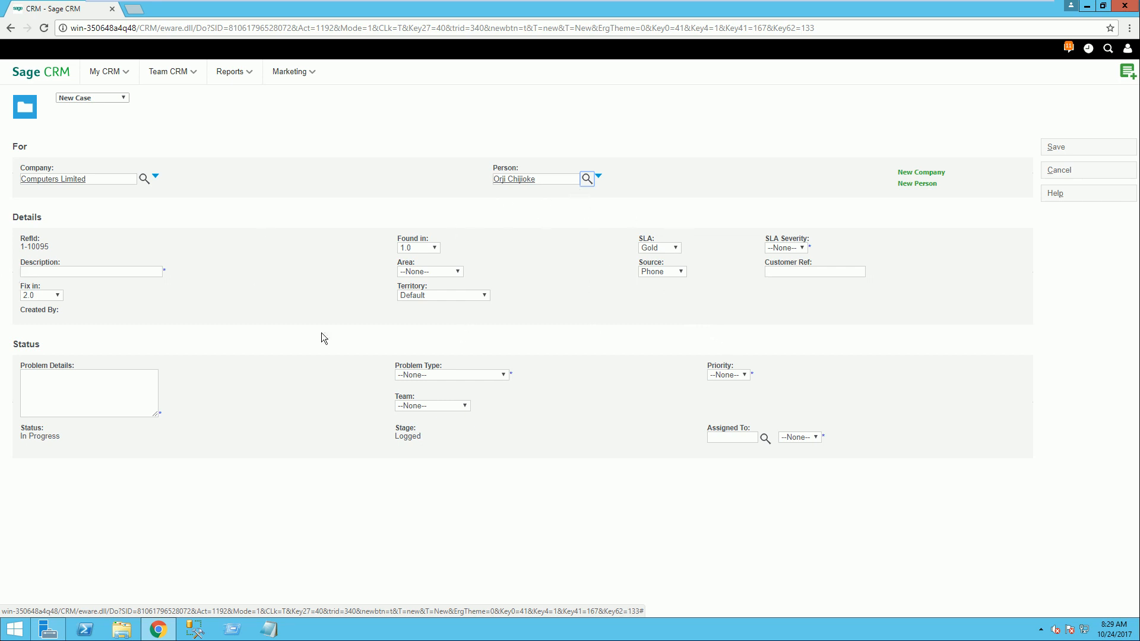
# Step: Enter Faulty Gen as the case description and check the available Fix in versions
pyautogui.click(70, 275)
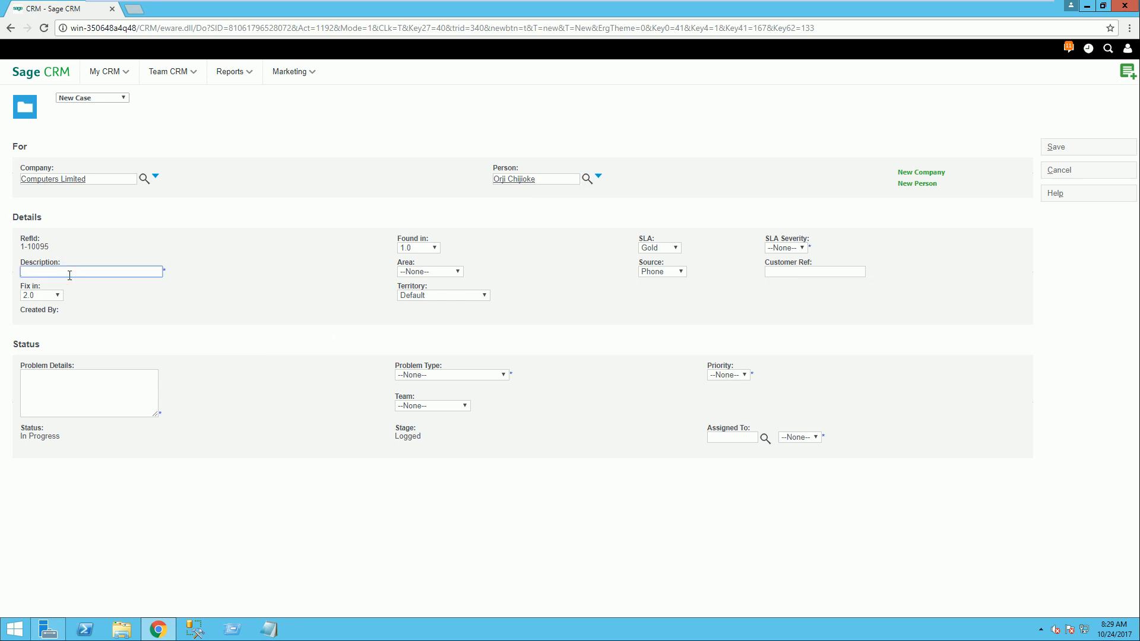
pyautogui.write('Faulty Gen')
pyautogui.click(57, 296)
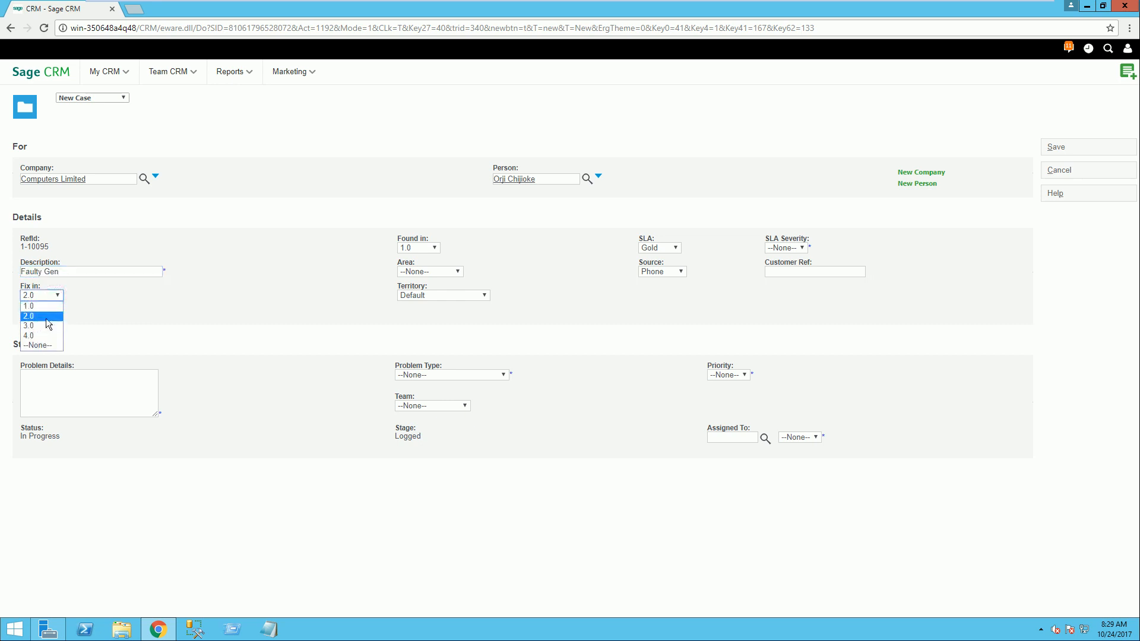
pyautogui.click(147, 304)
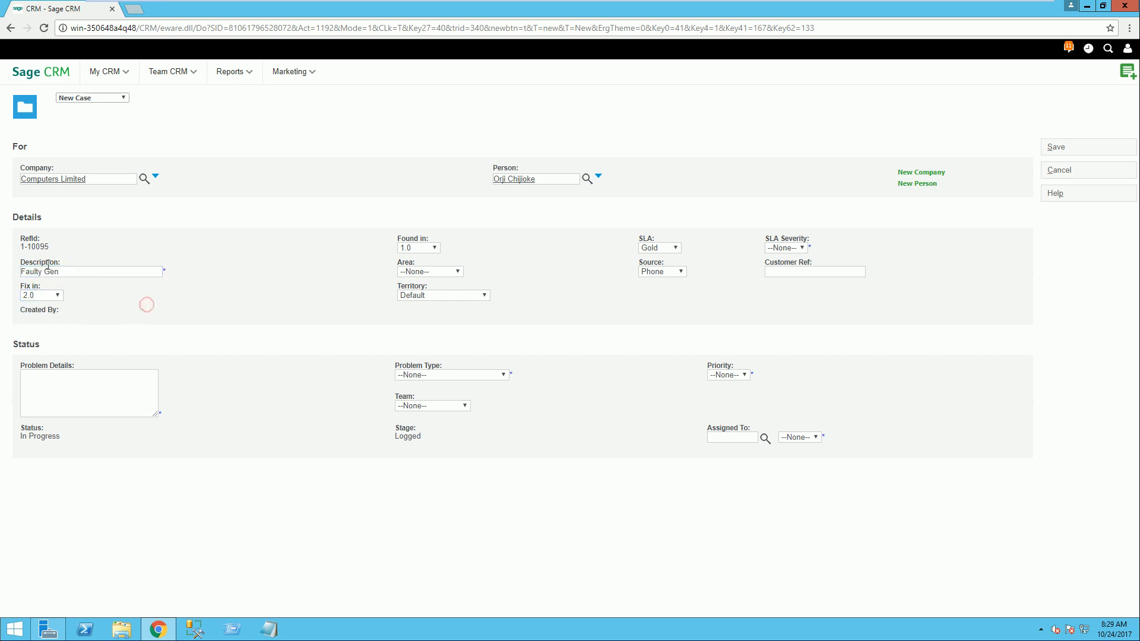
# Step: Enter dfdgdfhfgjjfgfzzxvxcvxcvz as the case's problem details and look through the available problem types
pyautogui.click(108, 387)
pyautogui.write('dfdgdfhfgjj')
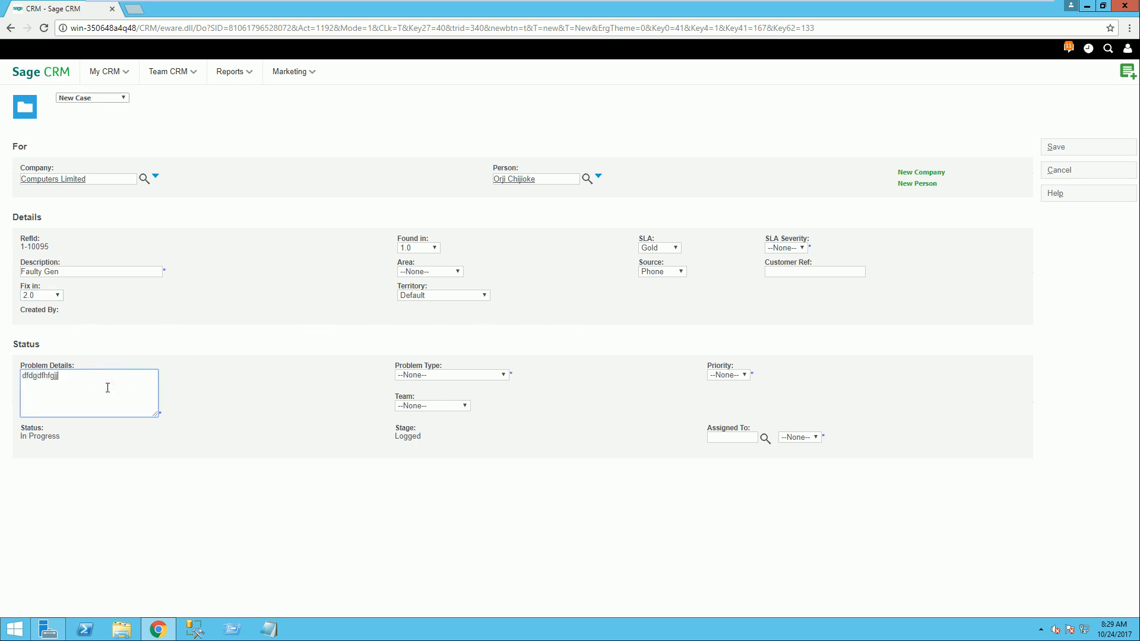
pyautogui.write('fgfzzxvxcvxcvz')
pyautogui.click(503, 376)
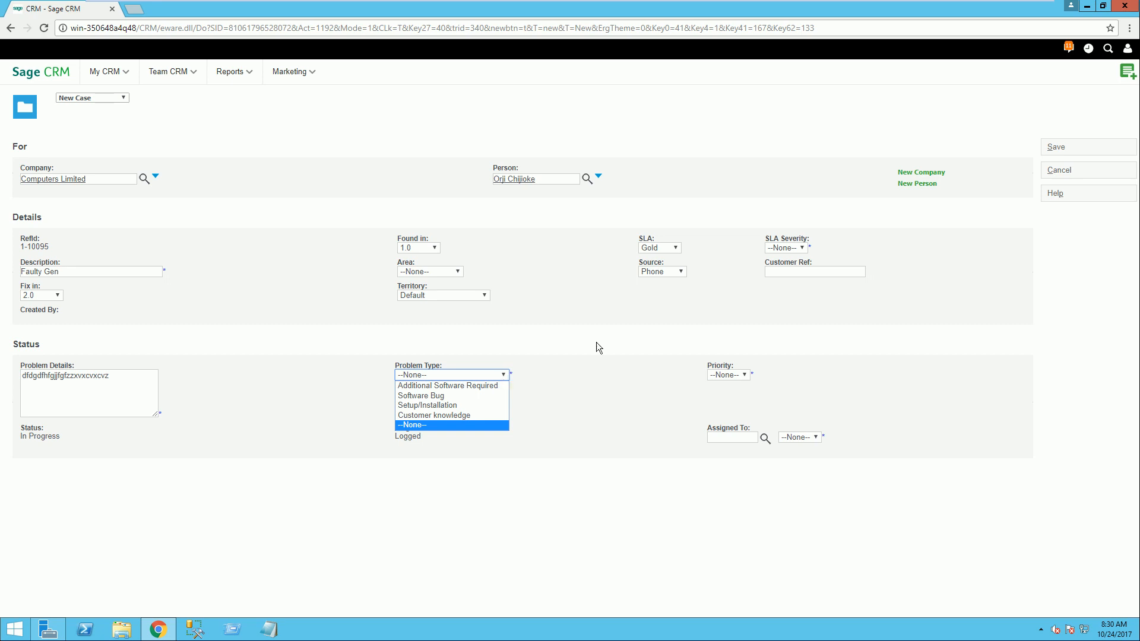
pyautogui.click(613, 330)
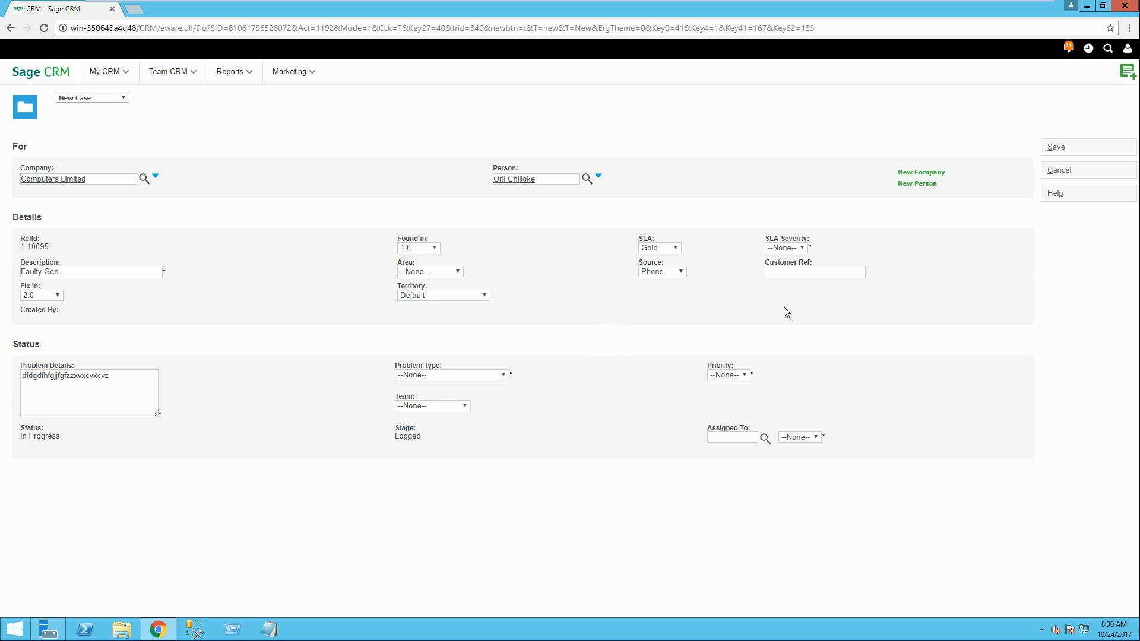